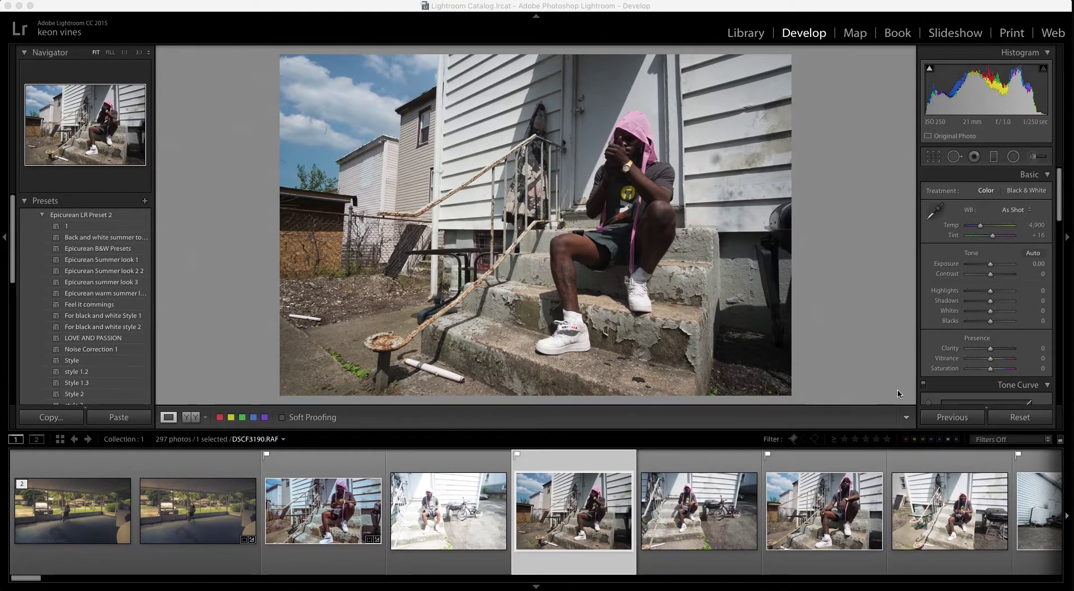
Hide the filmstrip so the street portrait fills more of the view.
left_click(904, 420)
left_click(897, 401)
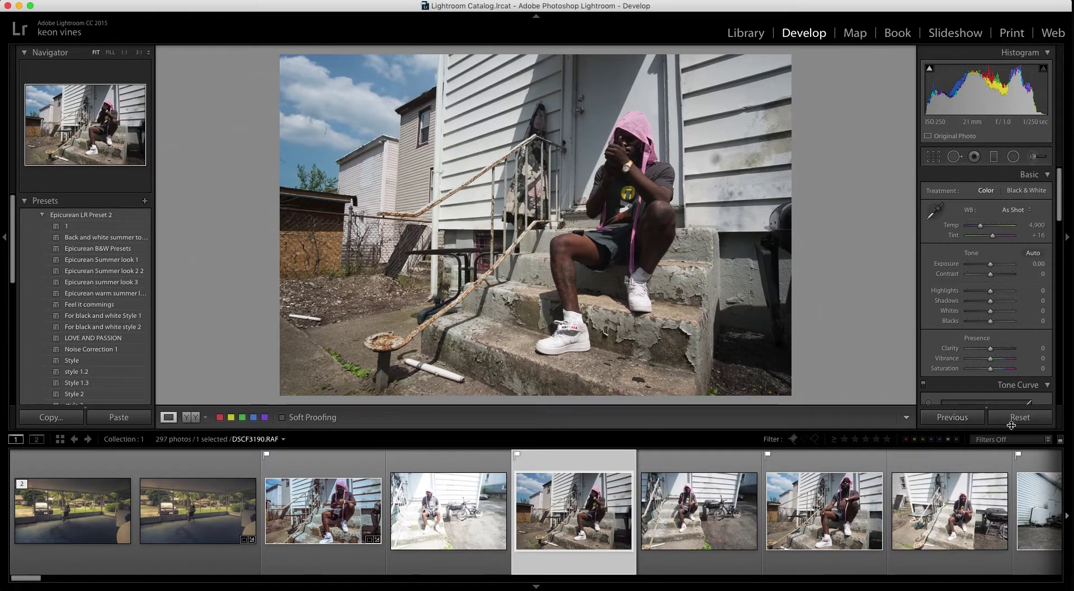
left_click(536, 587)
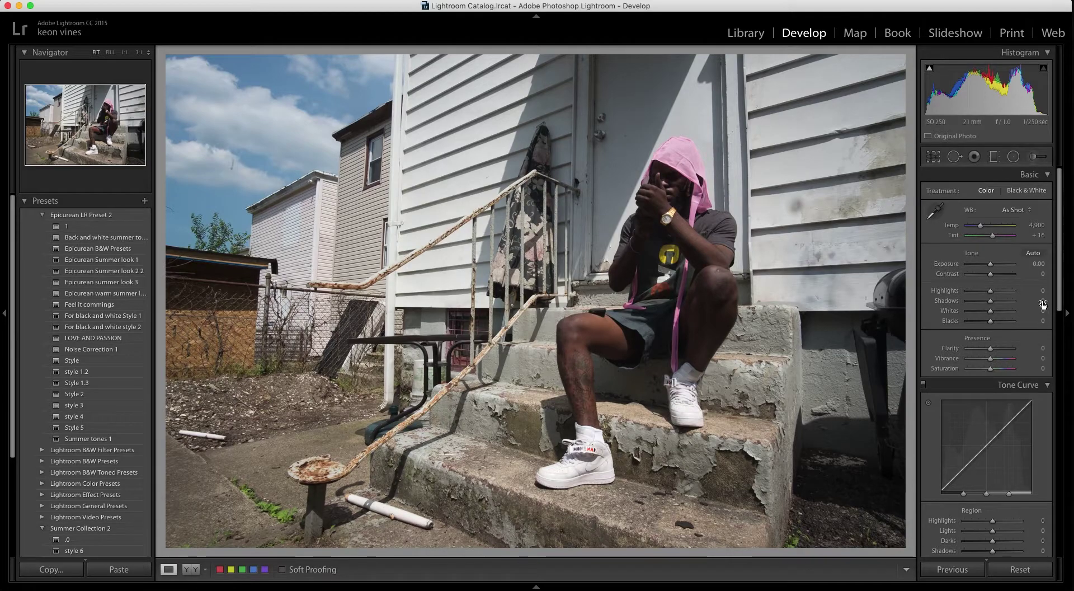
Enable lens profile corrections with Rokinon as the make (Rokinon 10mm profile).
scroll(1063, 274, "down", 15)
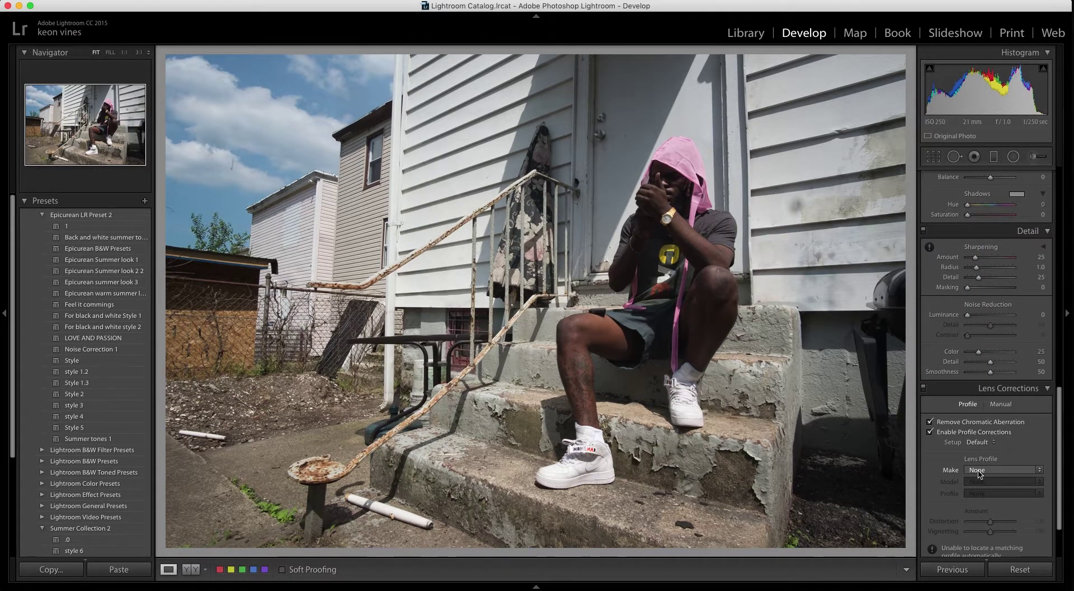
left_click(987, 470)
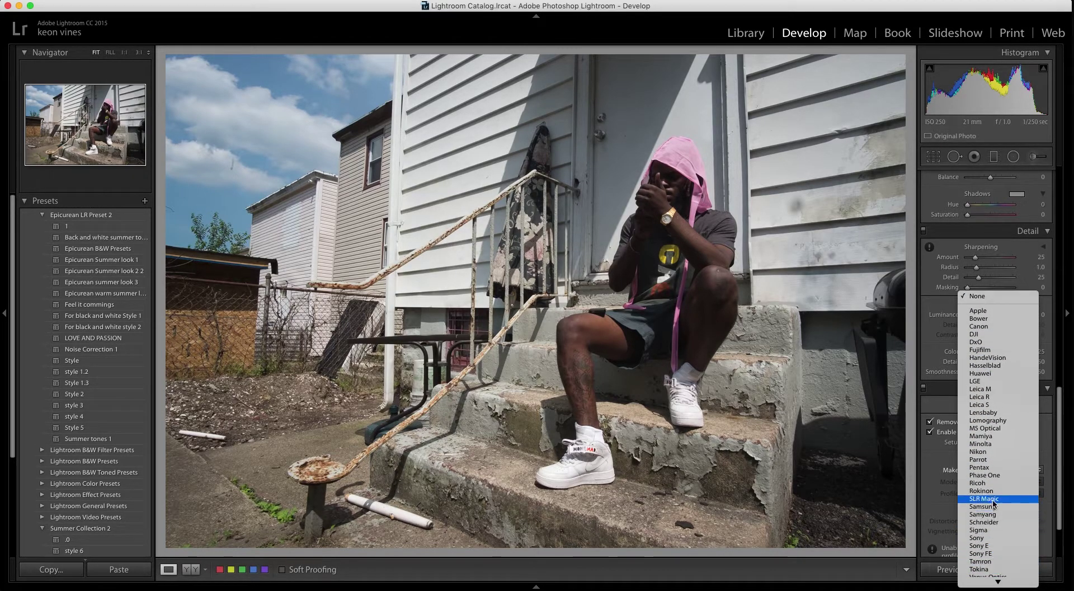
left_click(993, 498)
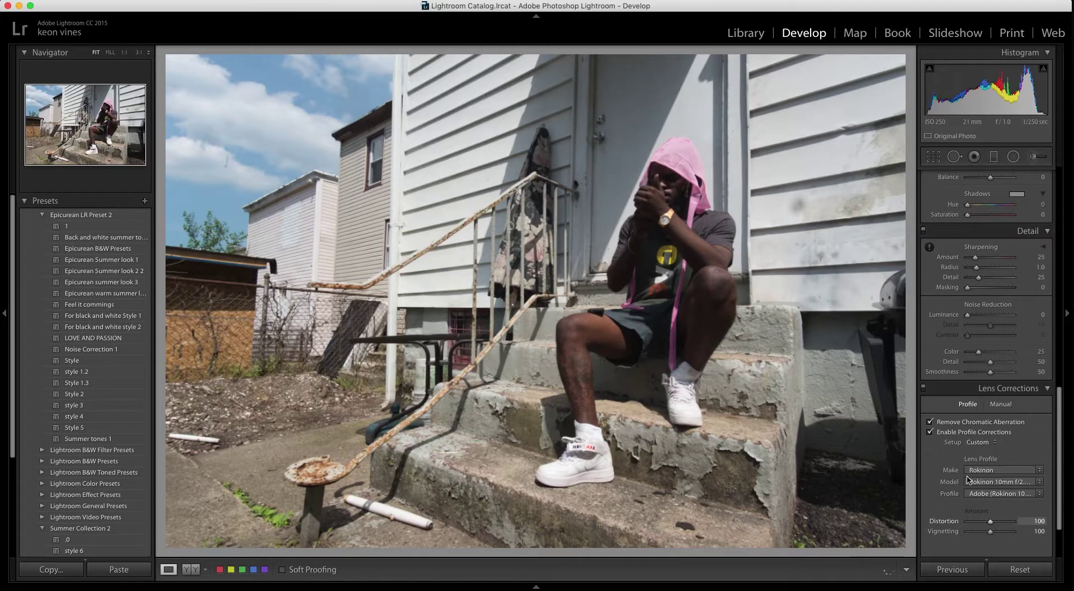
Set the Detail sharpening amount to 63.
left_click_drag(1059, 401, 1054, 249)
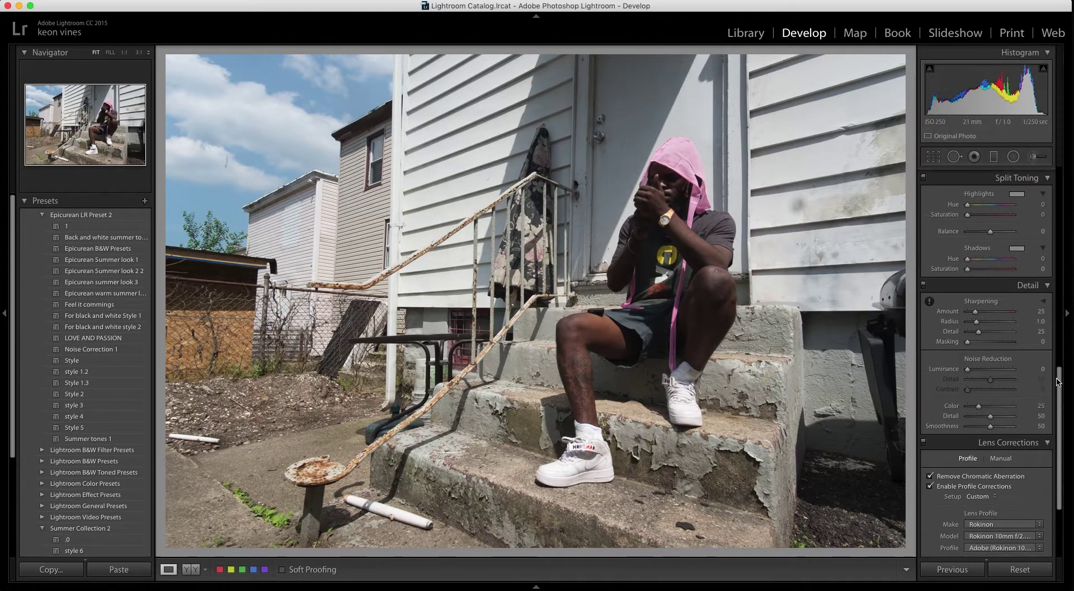
scroll(1053, 248, "up", 5)
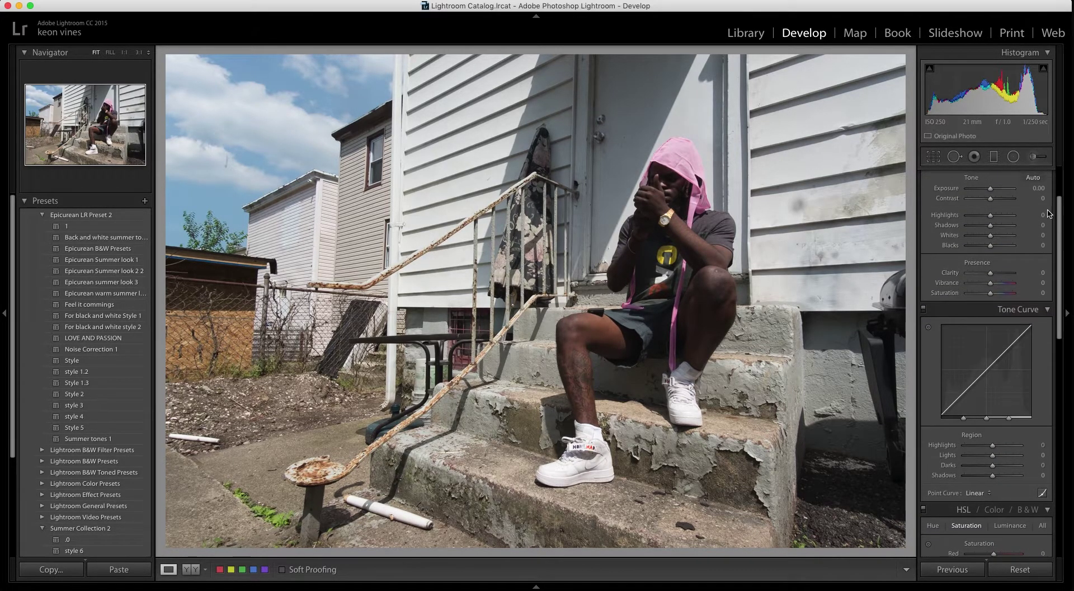
scroll(995, 347, "down", 5)
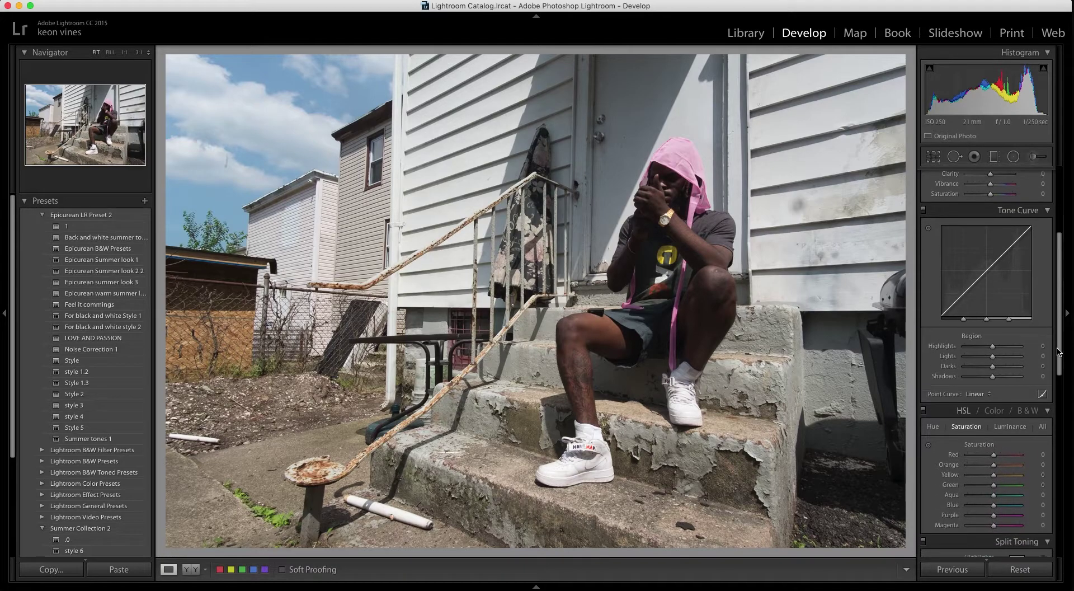
scroll(985, 380, "down", 5)
scroll(976, 396, "down", 5)
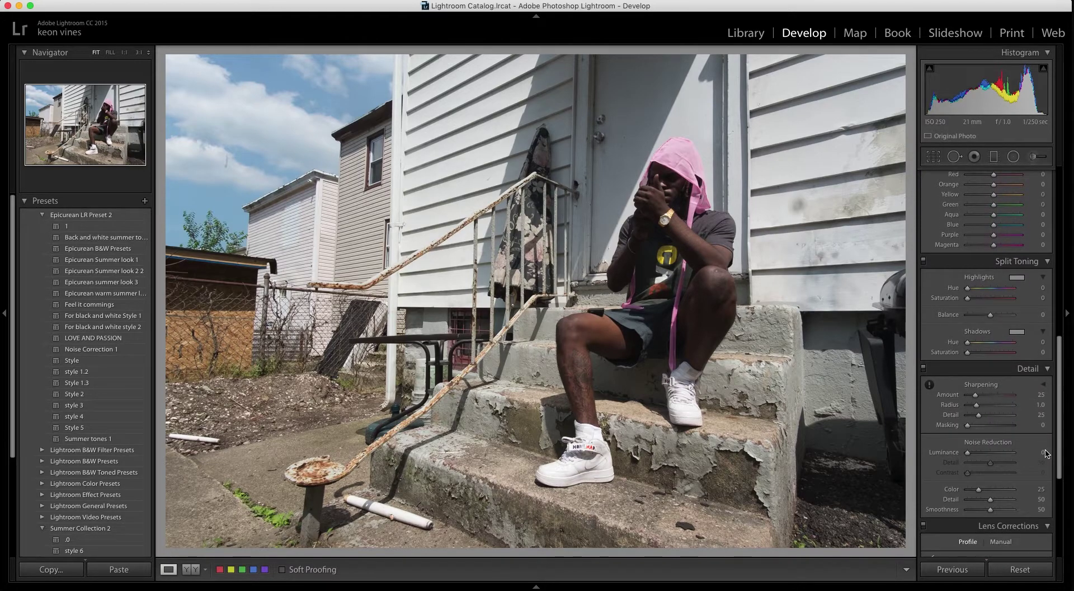
left_click(989, 395)
Split-tone shadows purple (hue 269, sat 24) and highlights yellow (hue 63, sat 50).
left_click(1018, 332)
left_click_drag(903, 375, 940, 371)
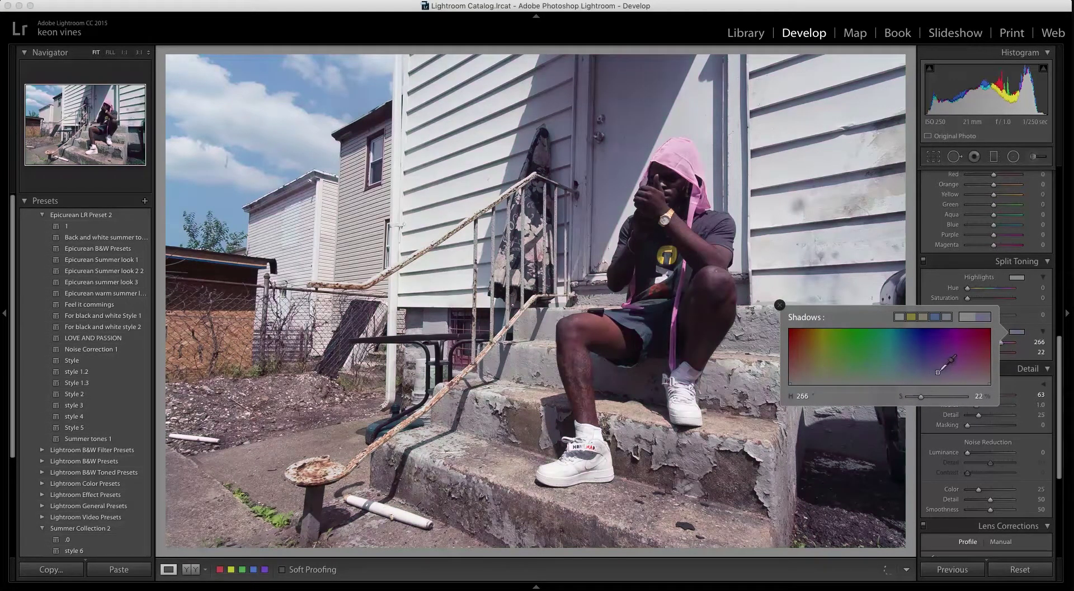
left_click(945, 299)
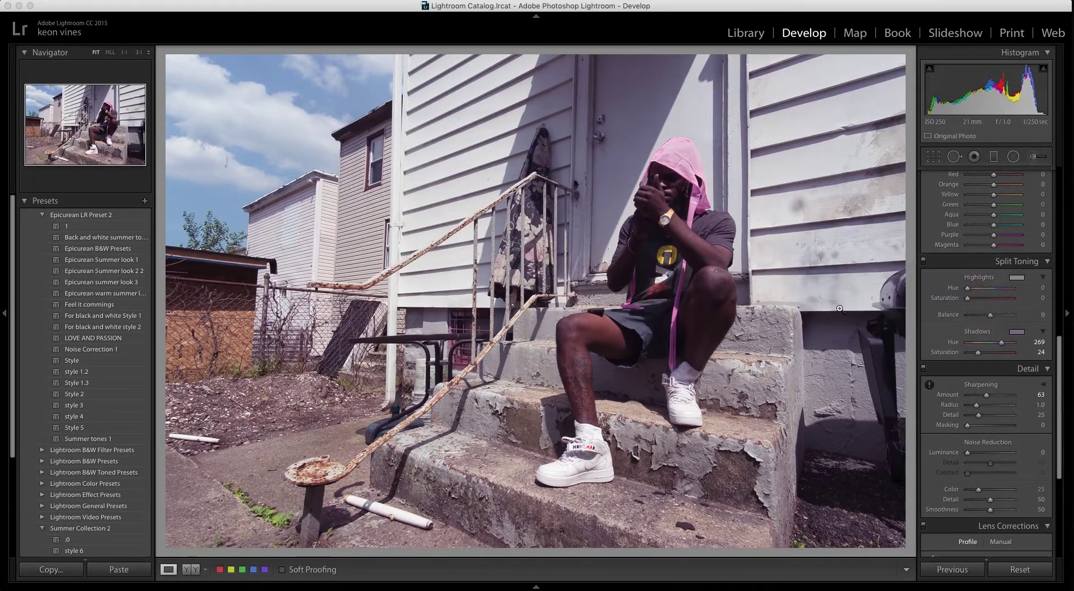
left_click(1017, 277)
left_click(822, 303)
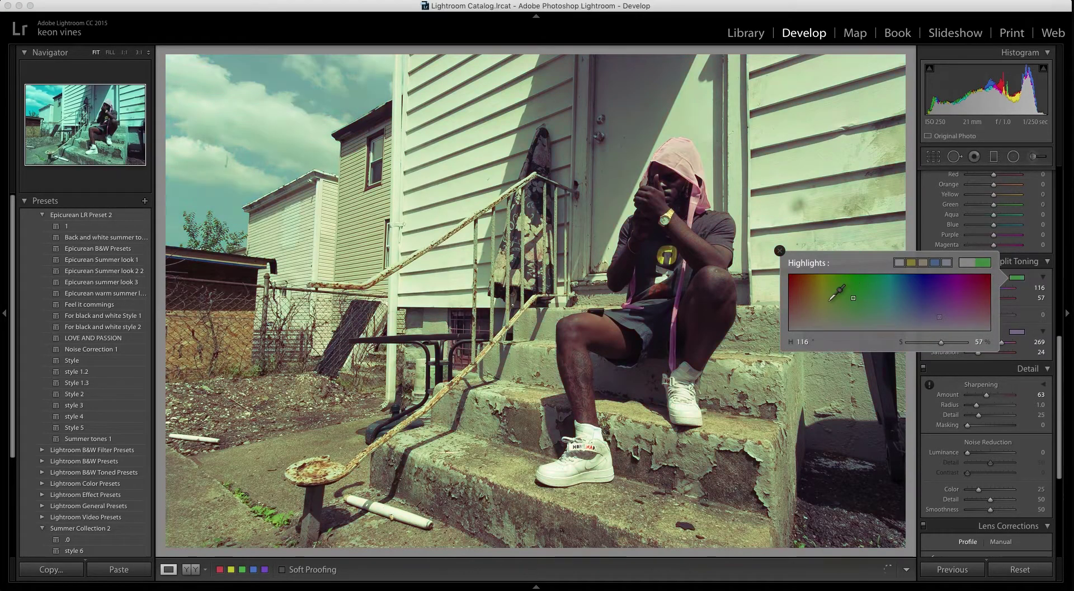
left_click(780, 250)
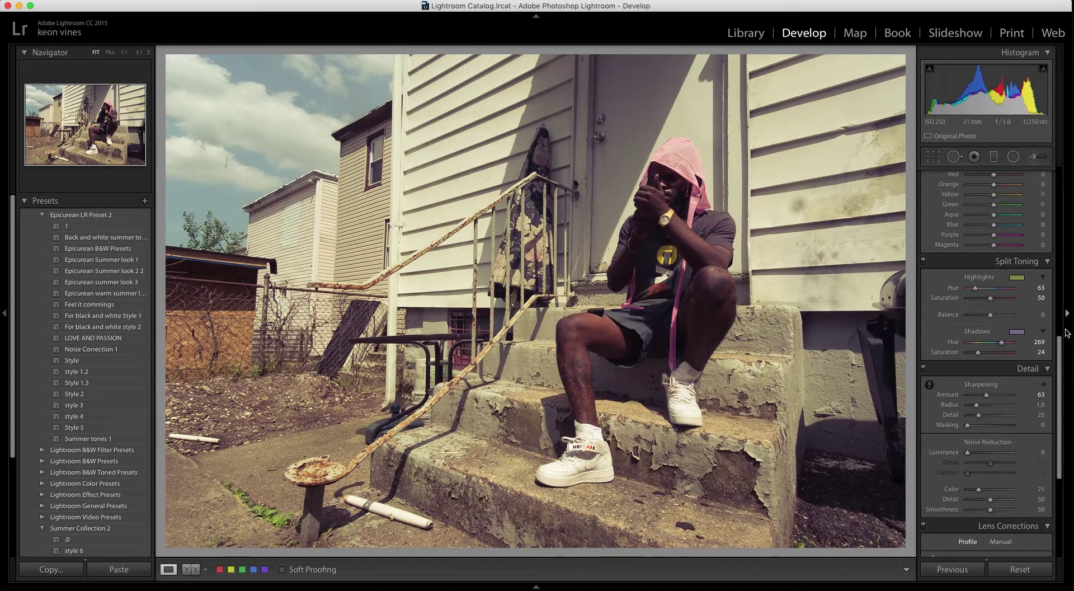
scroll(1063, 323, "up", 3)
scroll(1063, 324, "up", 2)
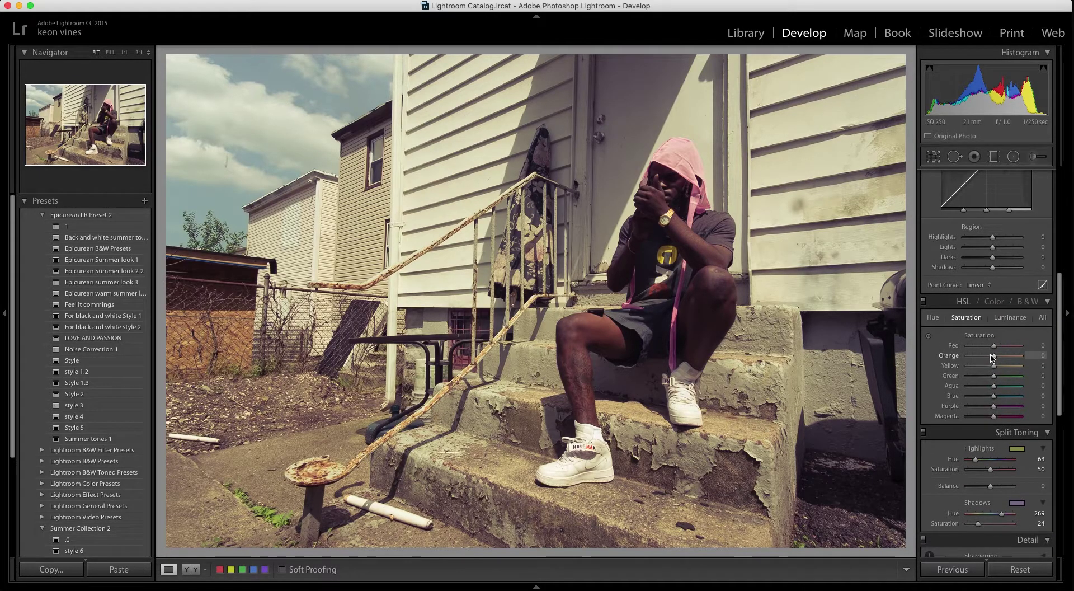
Set HSL Yellow saturation to -40 and reset Orange saturation to 0.
mouse_move(993, 356)
left_mouse_down()
mouse_move(979, 357)
mouse_move(991, 356)
mouse_move(983, 366)
left_mouse_up()
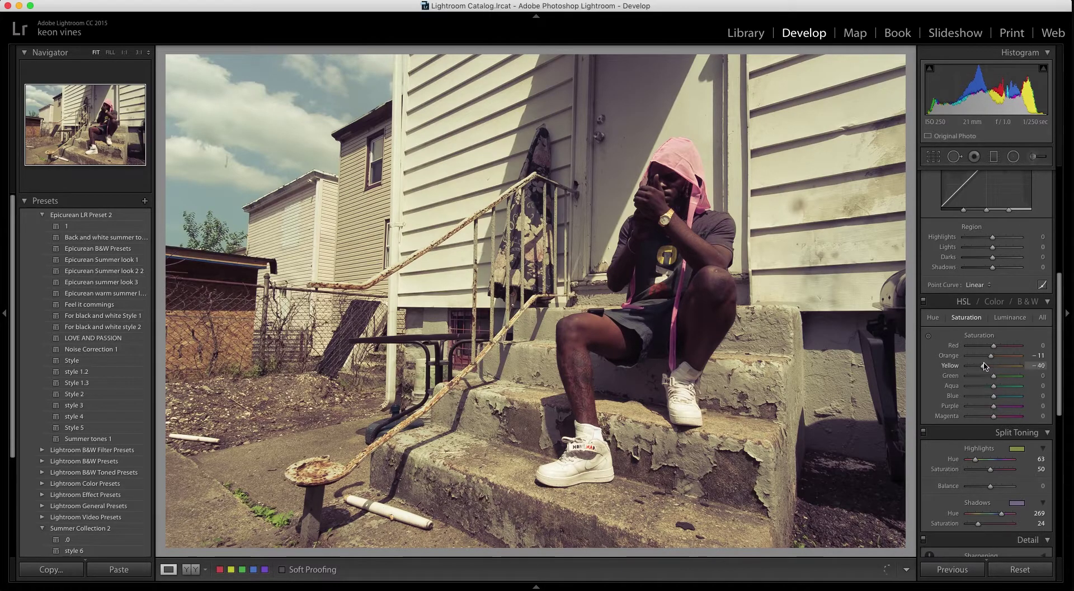
left_click(990, 356)
double_click(995, 357)
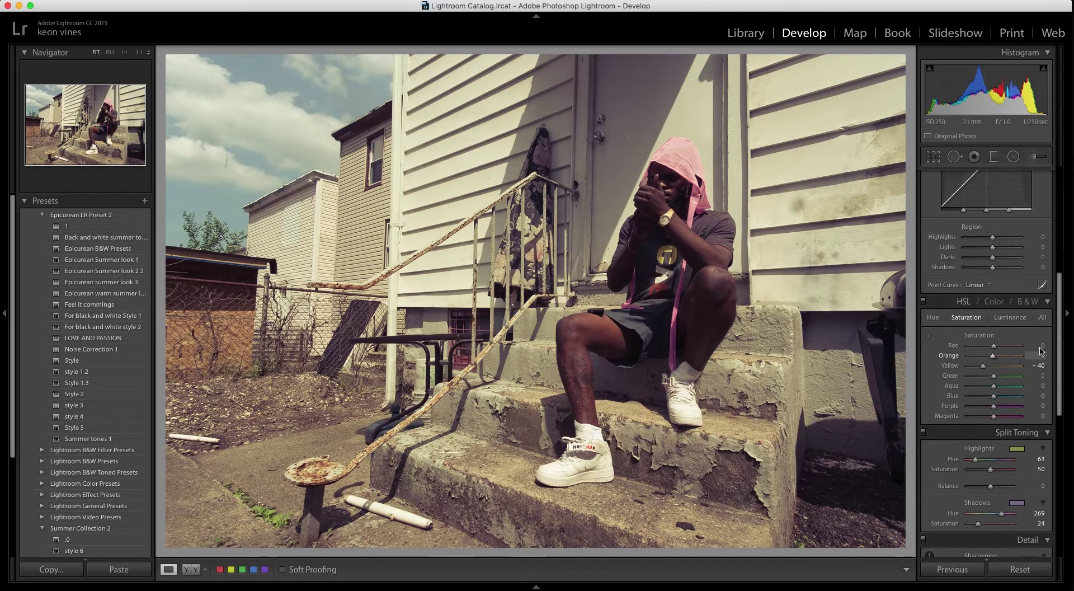
Set Basic tones: Clarity +28, Vibrance +19, Contrast +16, Highlights -21, Shadows +48, Blacks -21.
scroll(1062, 321, "up", 2)
scroll(1061, 320, "up", 5)
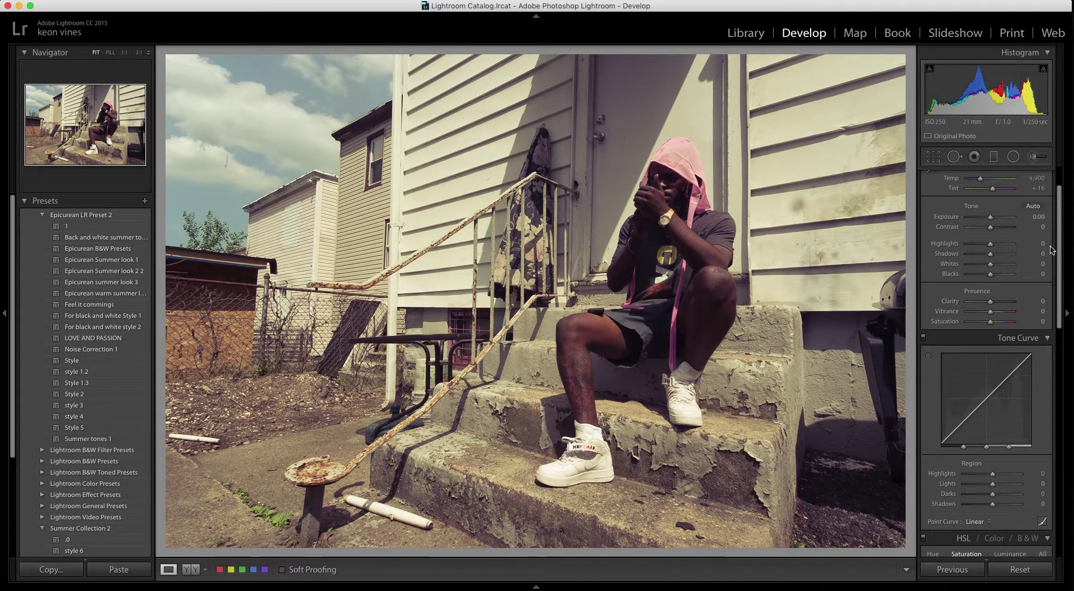
left_click_drag(993, 317, 999, 328)
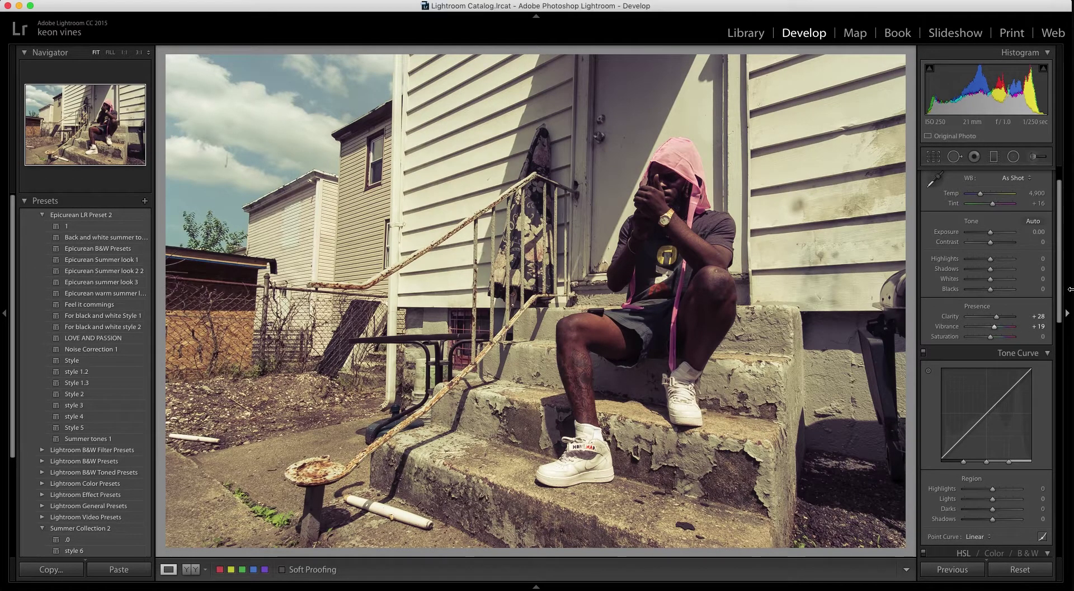
scroll(1063, 278, "up", 2)
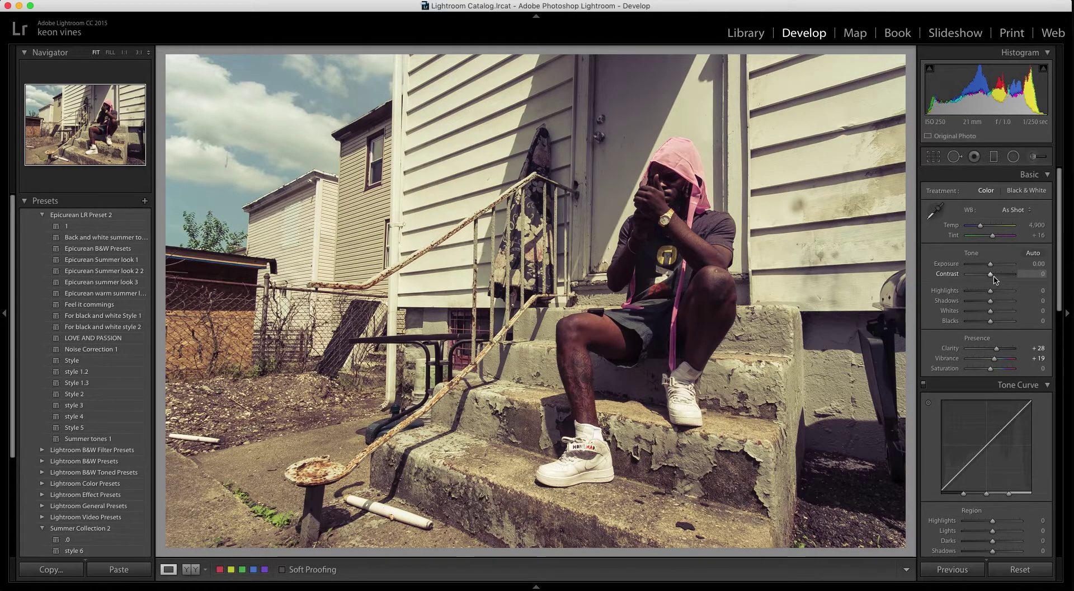
mouse_move(991, 275)
left_mouse_down()
mouse_move(1001, 301)
mouse_move(983, 292)
mouse_move(985, 322)
left_mouse_up()
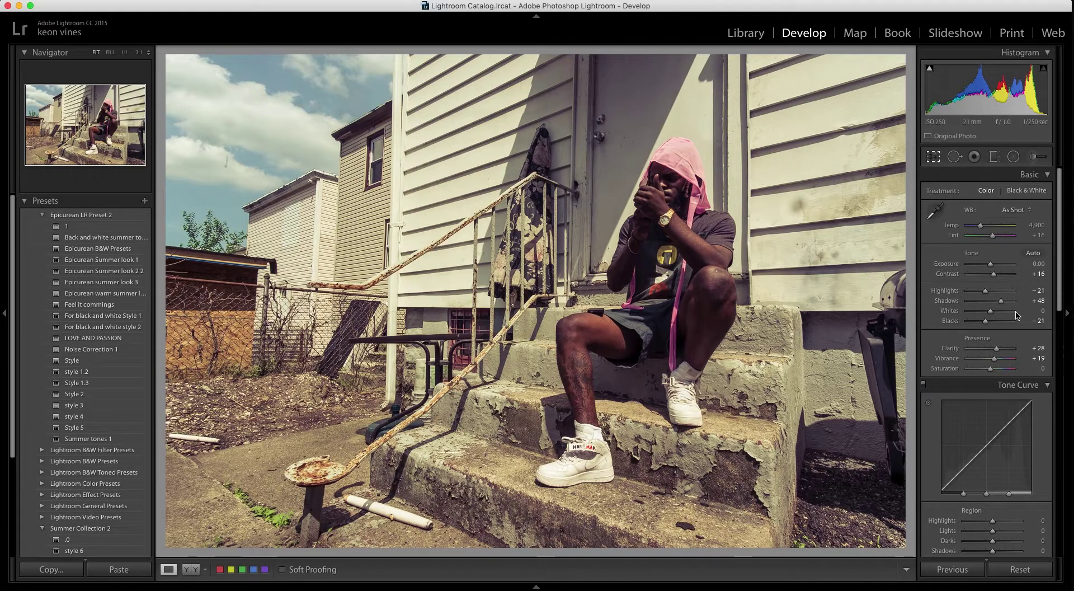
Crop the photo to a 16 x 9 ratio, reposition it in the frame and commit.
key("r")
left_click(1006, 195)
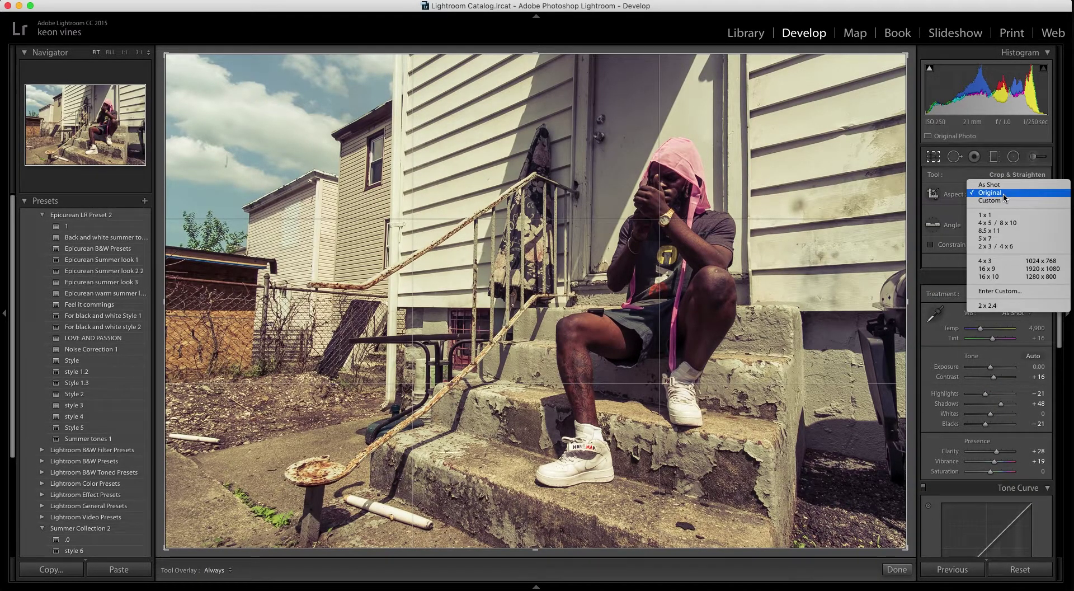
left_click(989, 272)
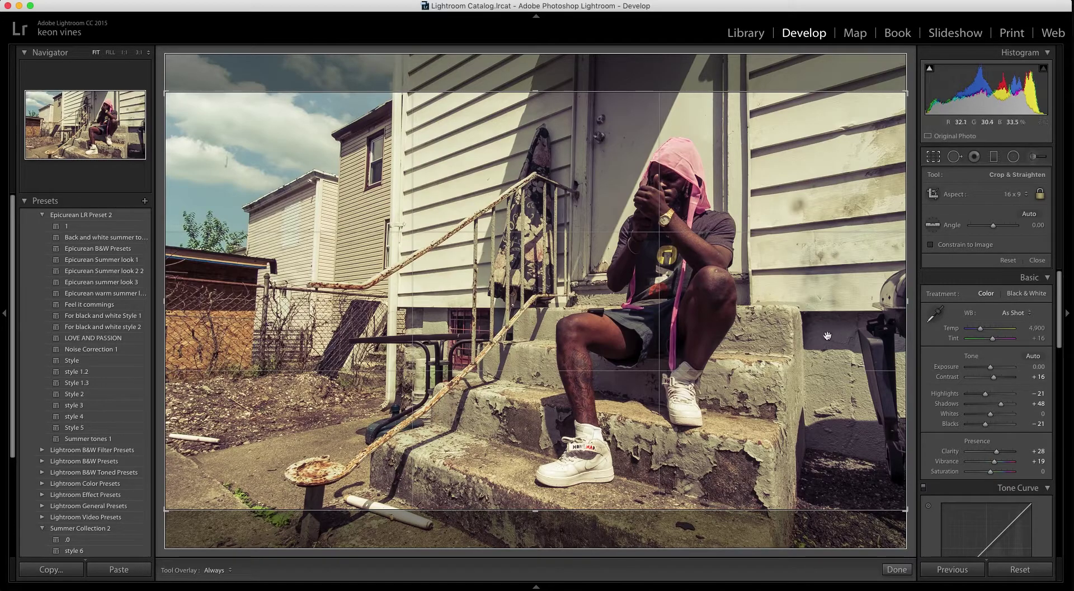
left_click_drag(829, 330, 829, 337)
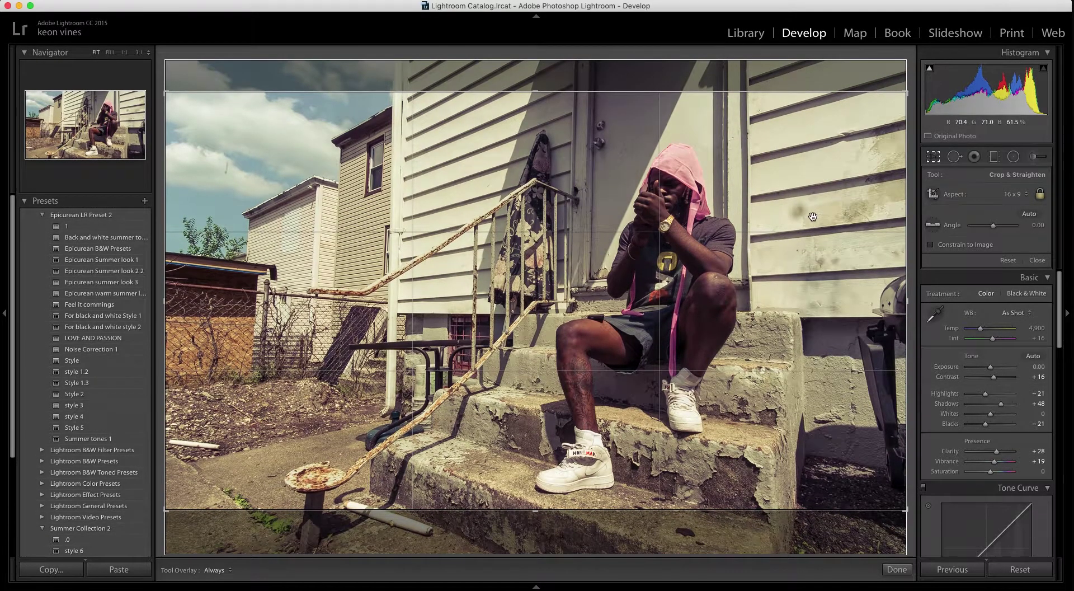
key("Return")
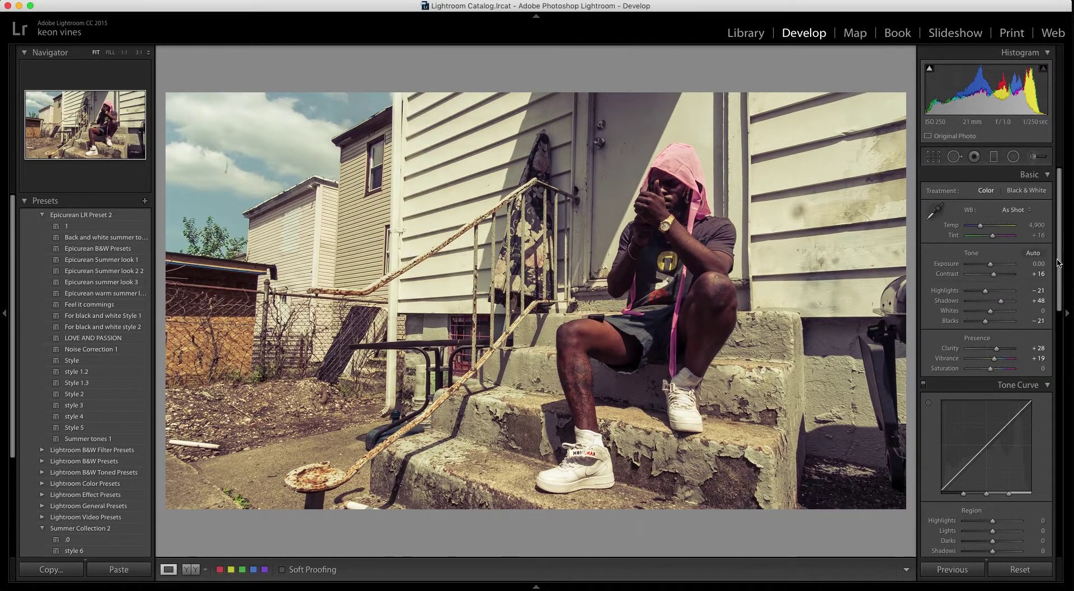
left_click_drag(1058, 262, 1061, 297)
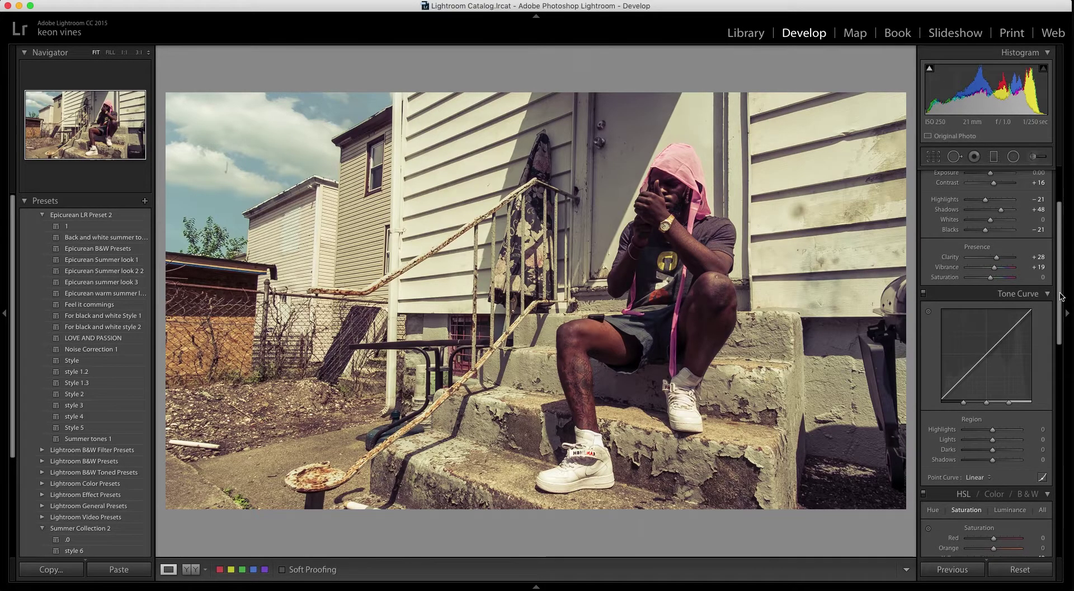
Shape the tone curve: pull down the darks, lift shadows and brighten highlights.
left_click_drag(964, 378, 964, 377)
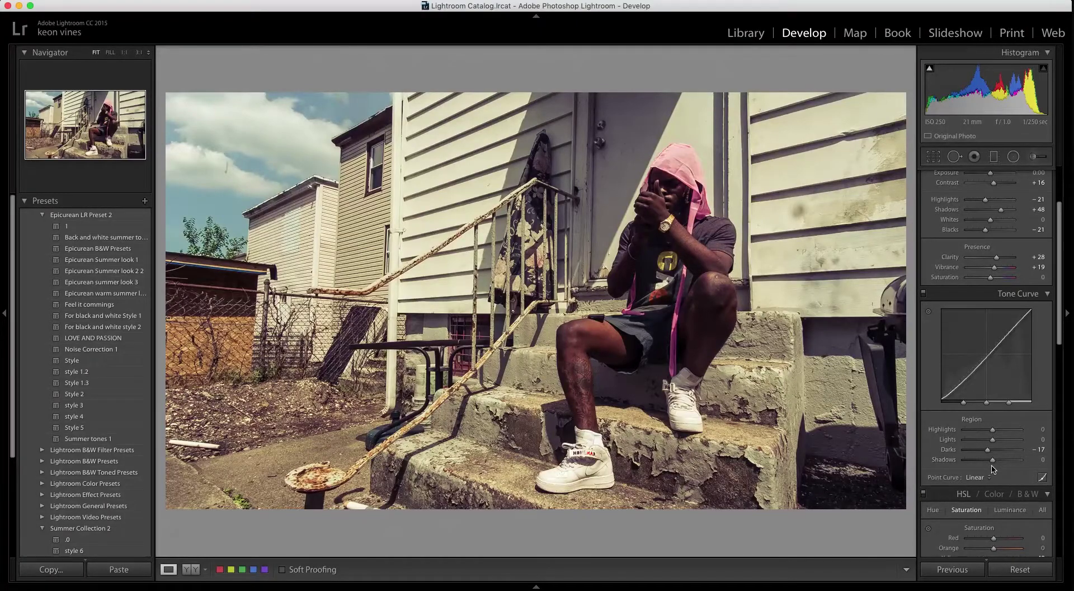
left_click_drag(993, 459, 999, 460)
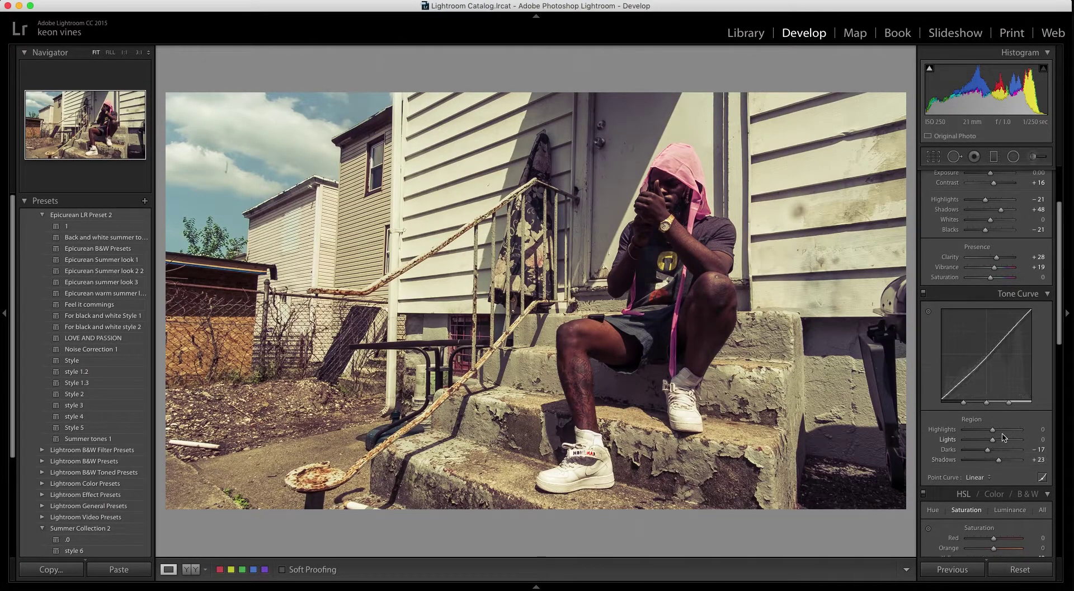
left_click(1002, 430)
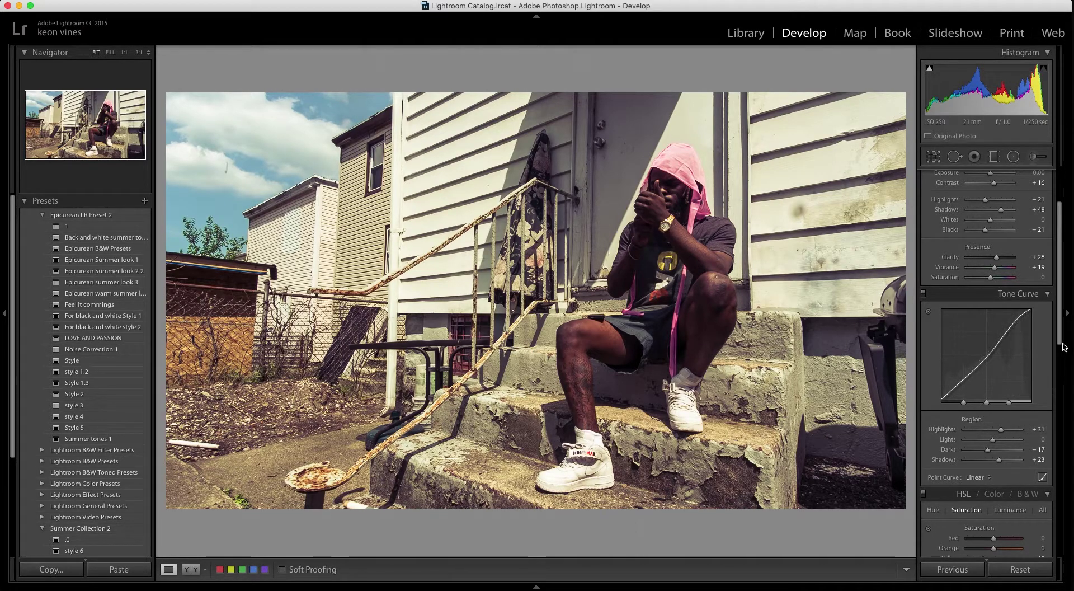
Set HSL saturation to Aqua +100, Purple +51 and Green -9.
scroll(991, 391, "down", 5)
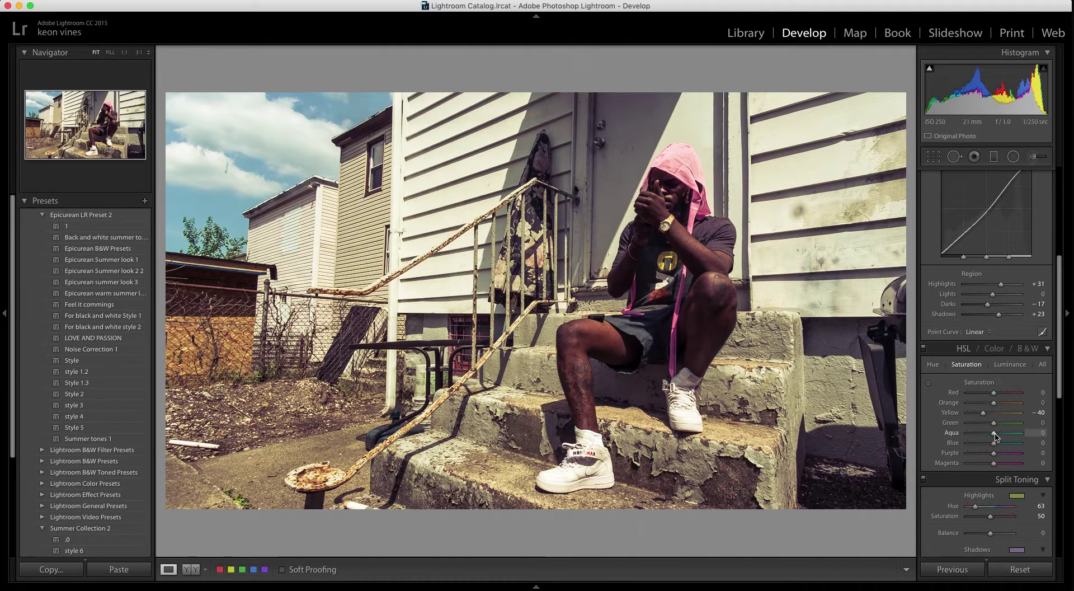
mouse_move(994, 433)
left_mouse_down()
mouse_move(1029, 434)
mouse_move(996, 433)
left_mouse_up()
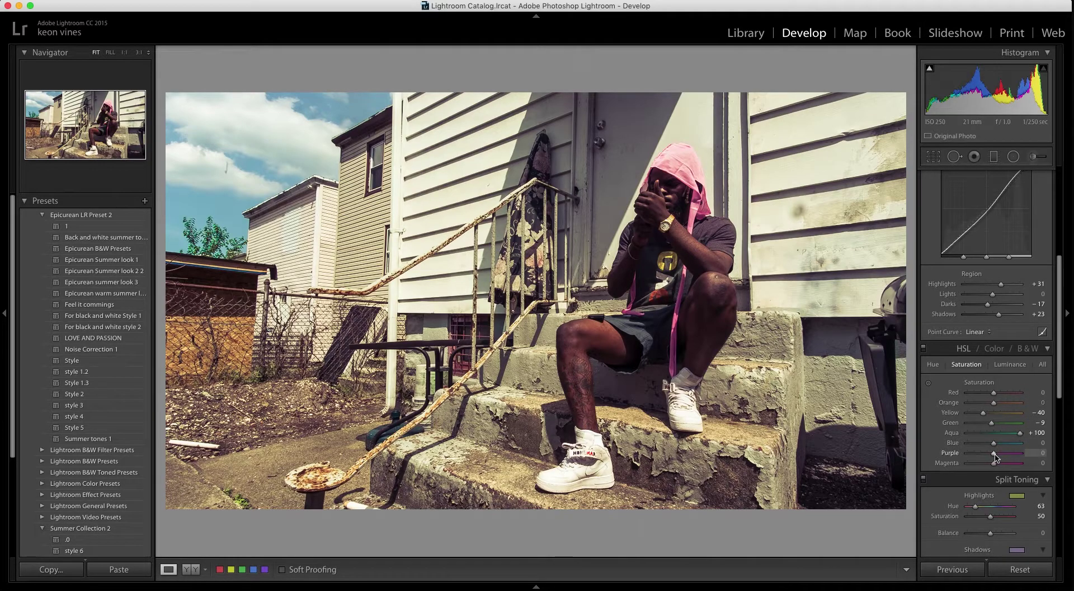
left_click_drag(995, 454, 1008, 453)
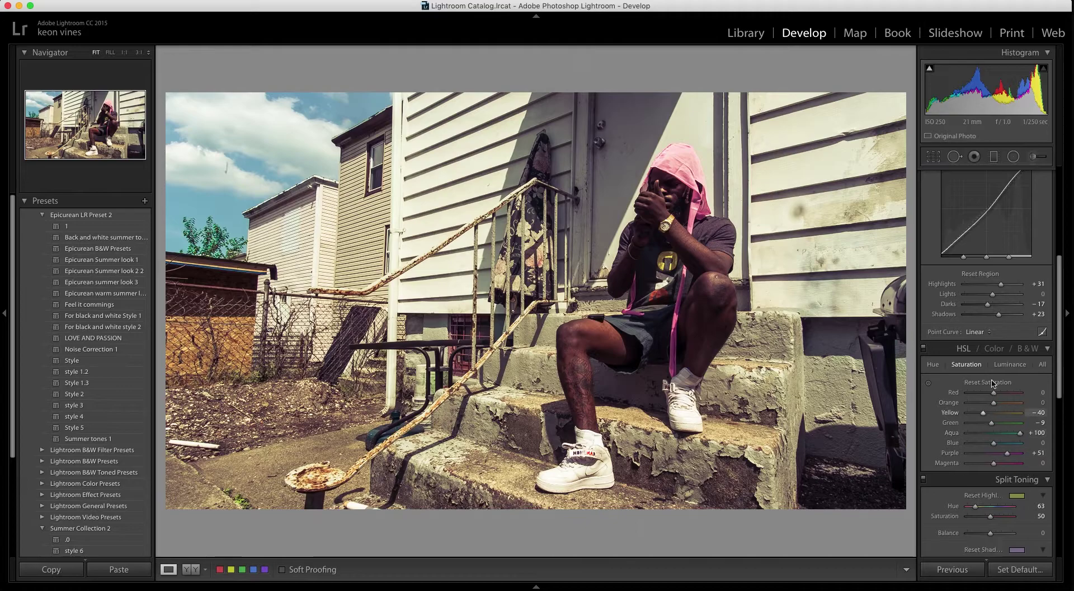
Show the filmstrip and send DSCF3190.RAF to Photoshop CC 2017 via Edit In.
left_click(537, 586)
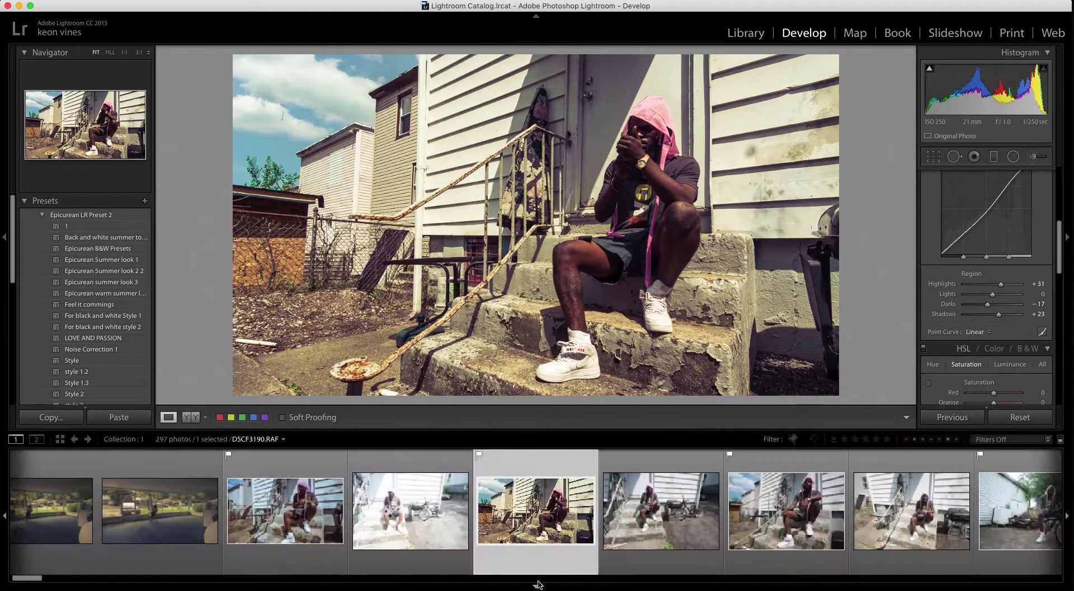
right_click(553, 480)
mouse_move(604, 338)
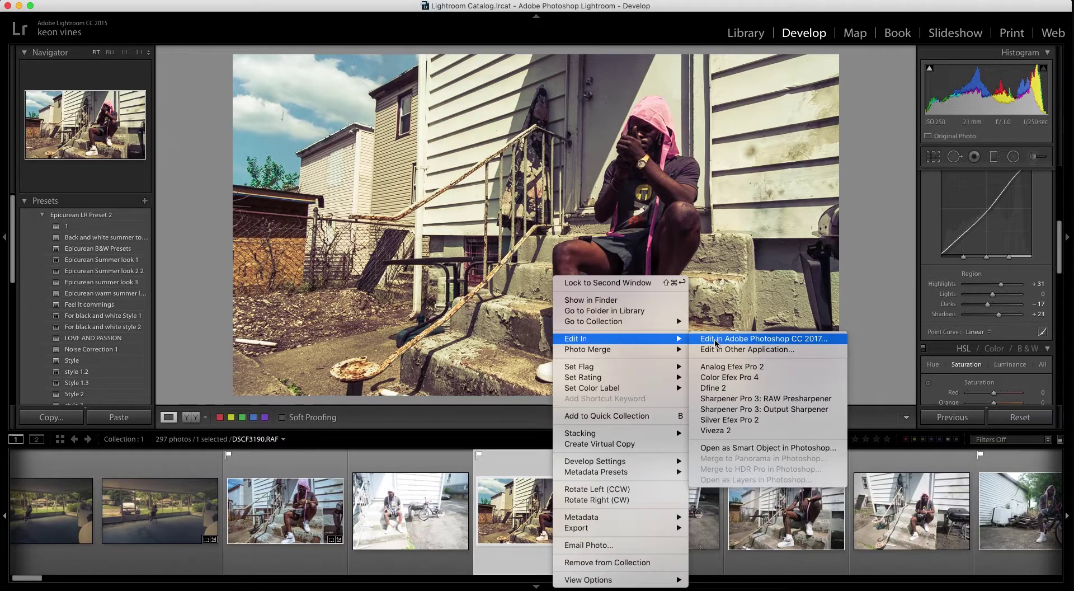
left_click(706, 338)
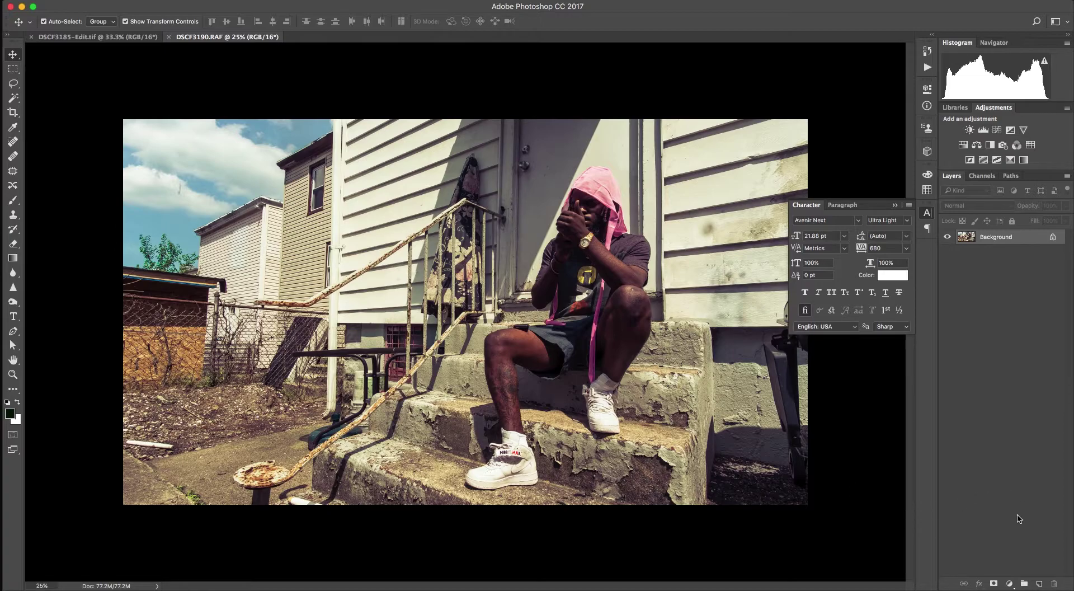
Add a darkening Curves 1 layer and invert its mask to black.
left_click(1010, 583)
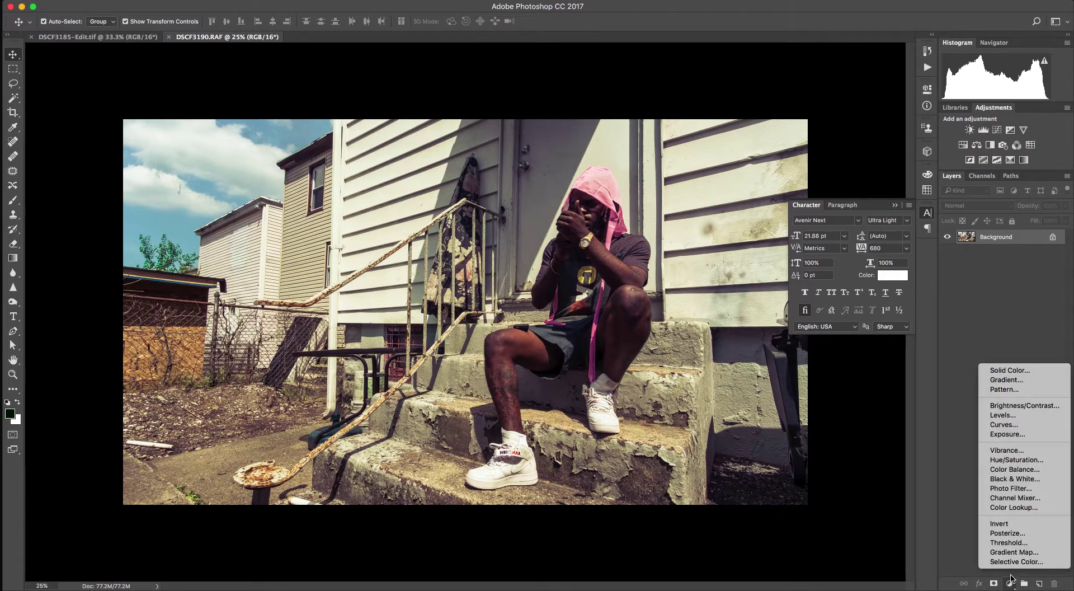
left_click(1023, 428)
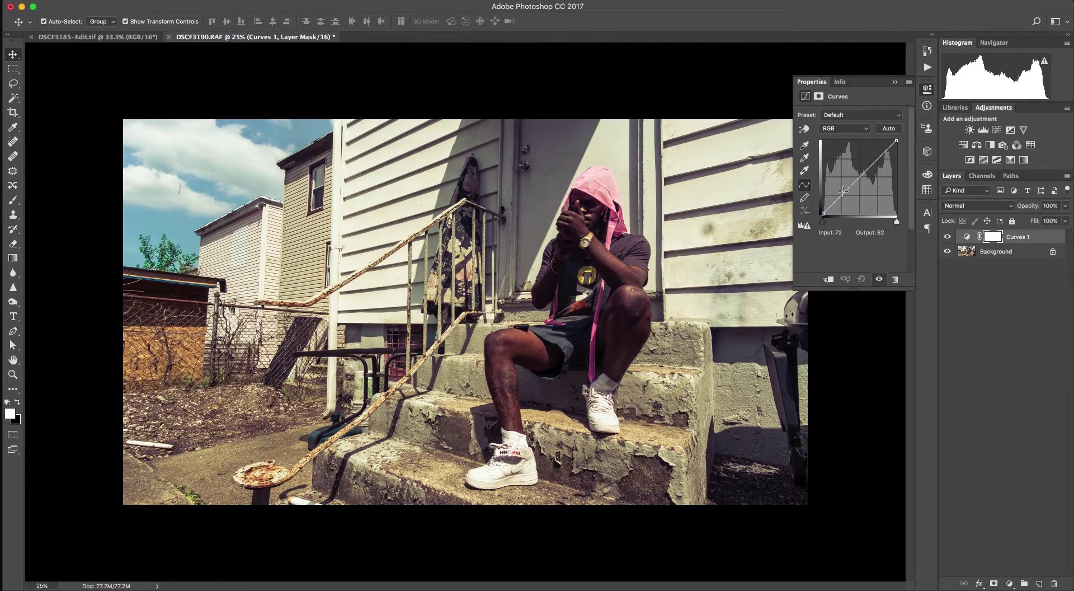
left_click_drag(838, 200, 840, 204)
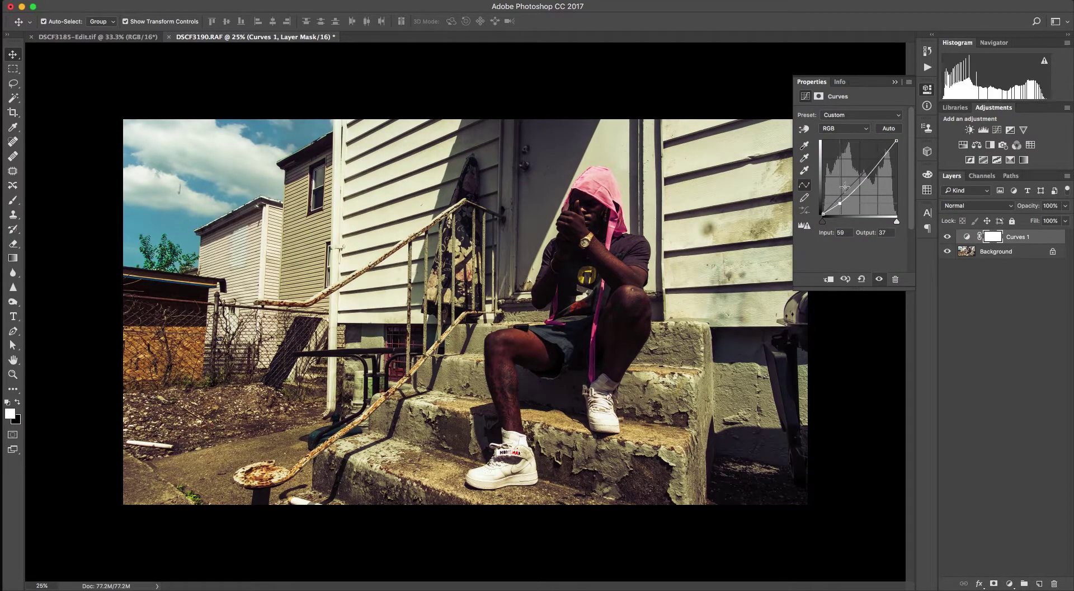
left_click(896, 82)
key("ctrl+i")
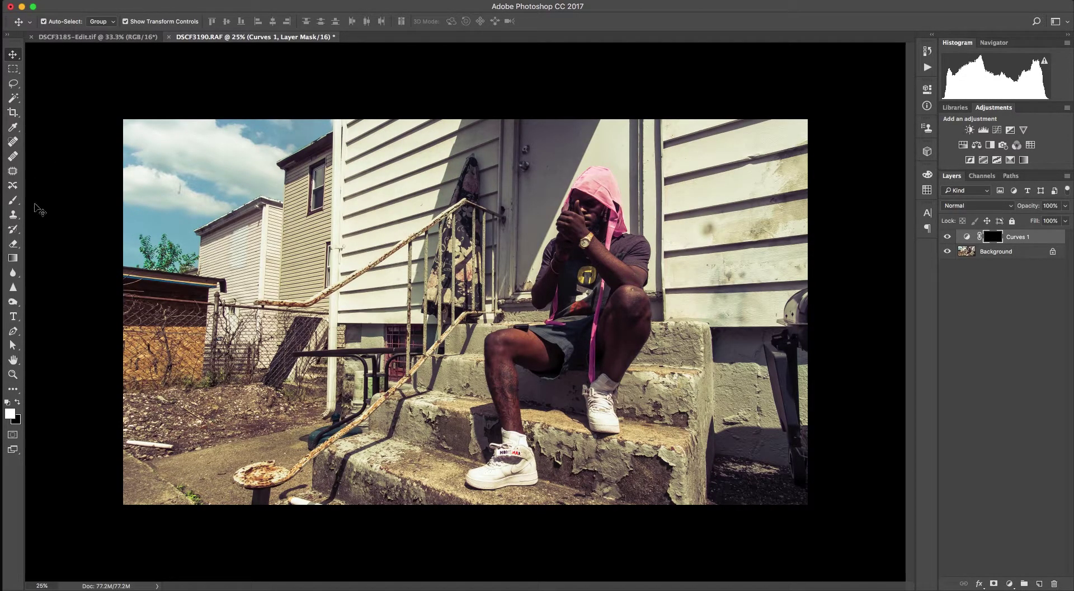
Switch to the Brush tool and paint the Curves 1 darkening along the top siding.
key("b")
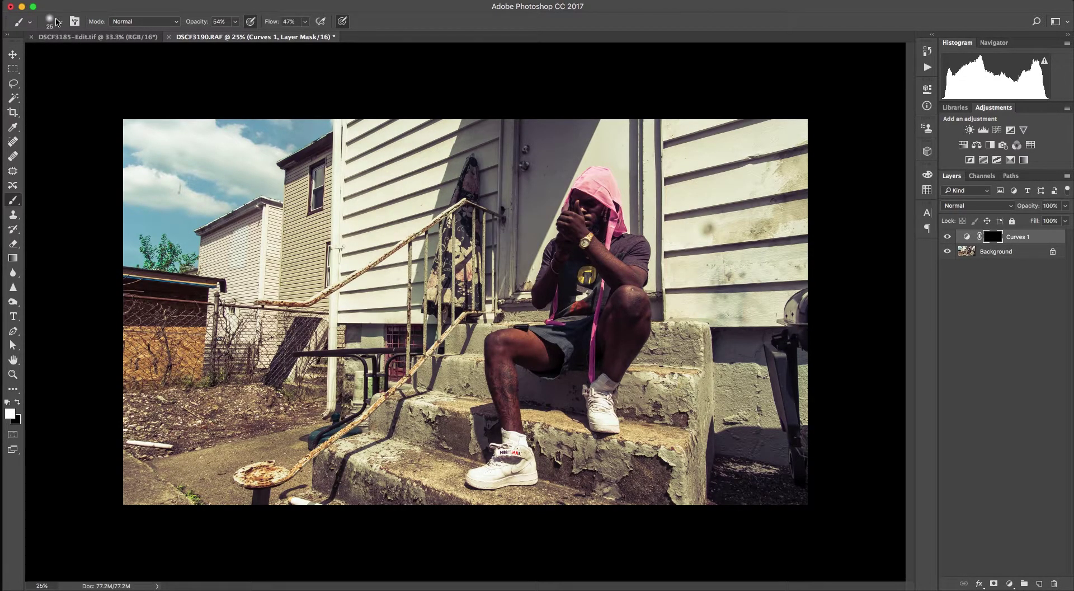
left_click(59, 22)
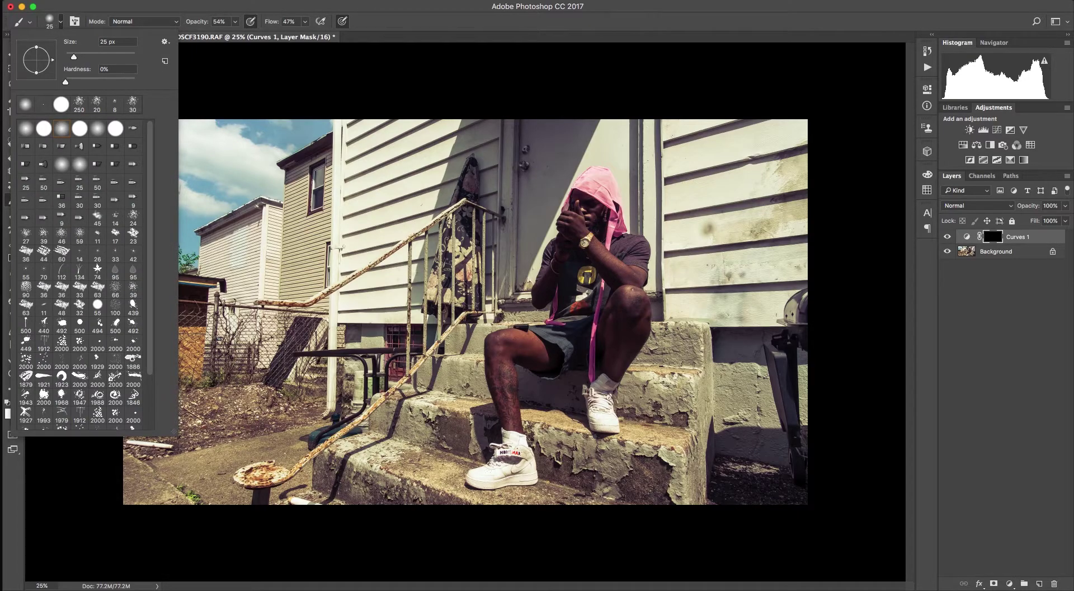
key("Return")
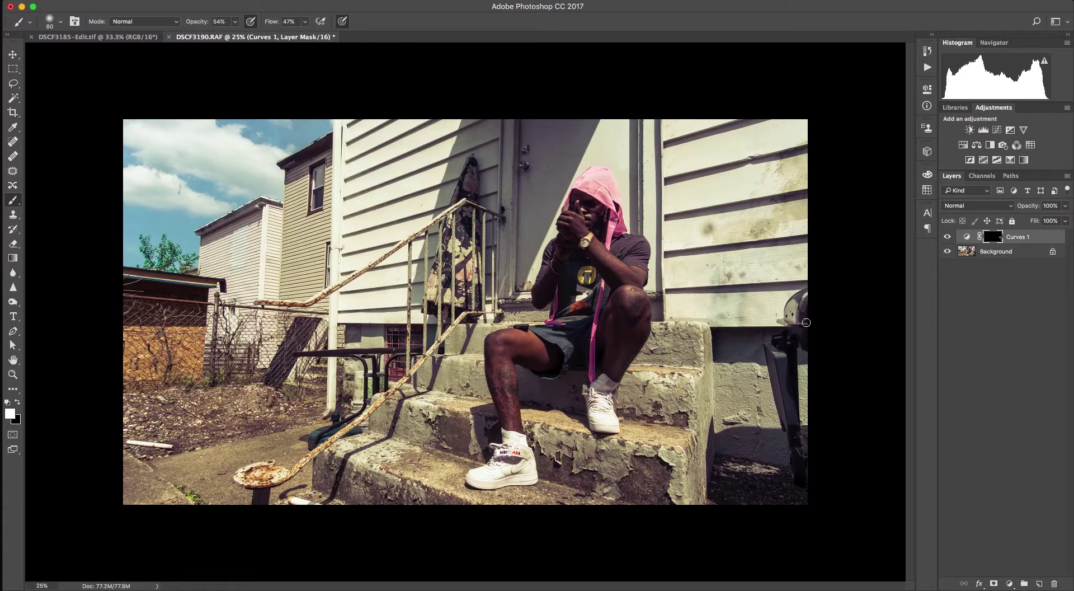
left_click(947, 239)
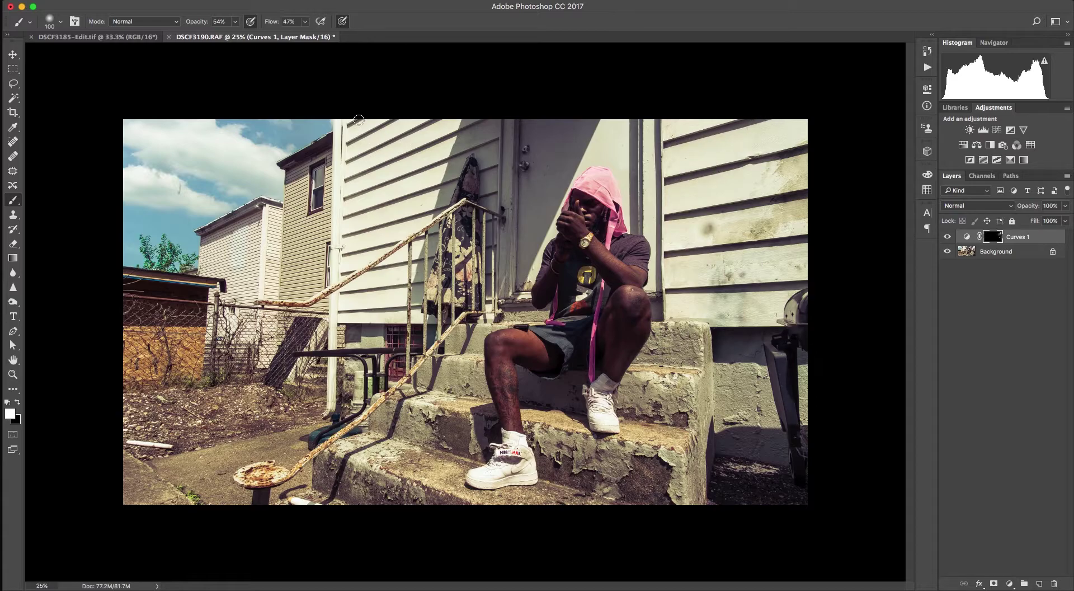
left_click_drag(371, 132, 431, 124)
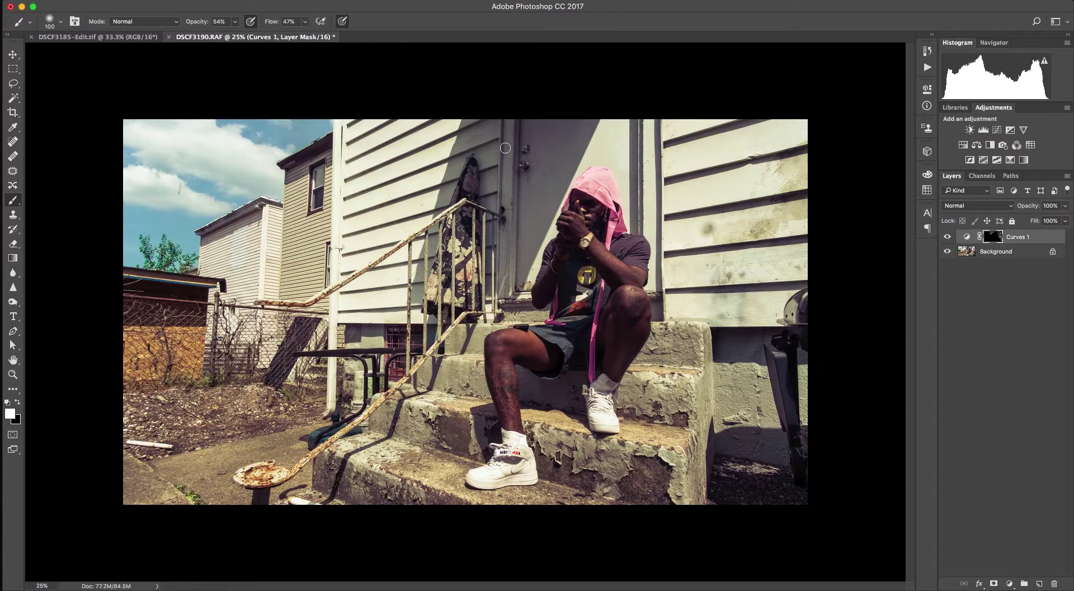
Compare Curves 1 on and off, then paint the darkening onto the left house wall.
key("bracketright")
key("bracketright")
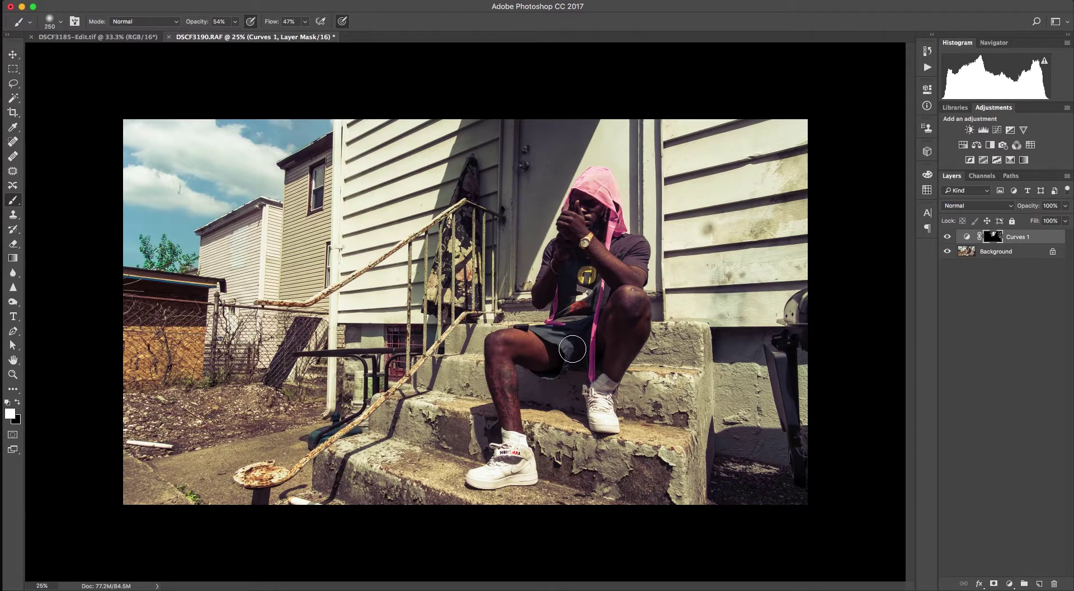
left_click(947, 237)
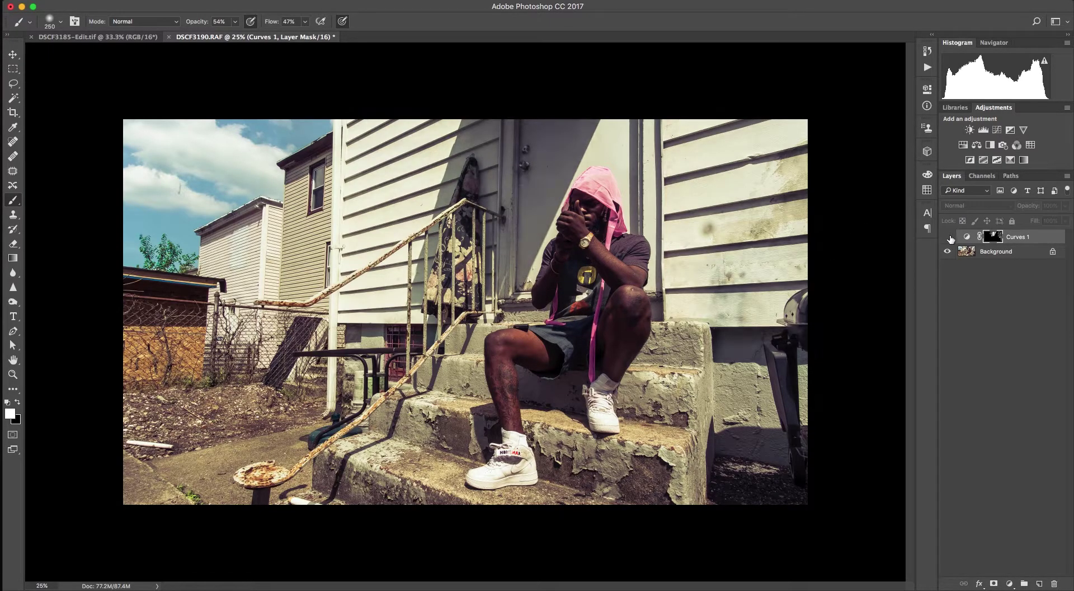
left_click(946, 237)
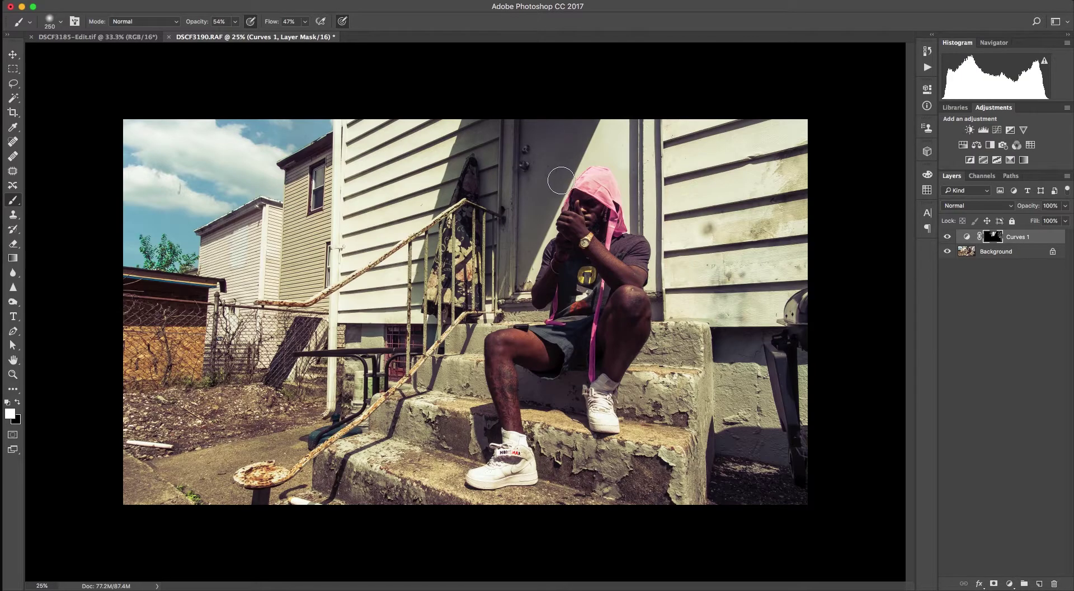
key("bracketright")
key("bracketright")
key("bracketright")
key("bracketleft")
key("bracketleft")
key("bracketleft")
left_click_drag(231, 229, 249, 215)
Paint the darkening over the stairs and along the railing.
key("bracketleft")
key("bracketleft")
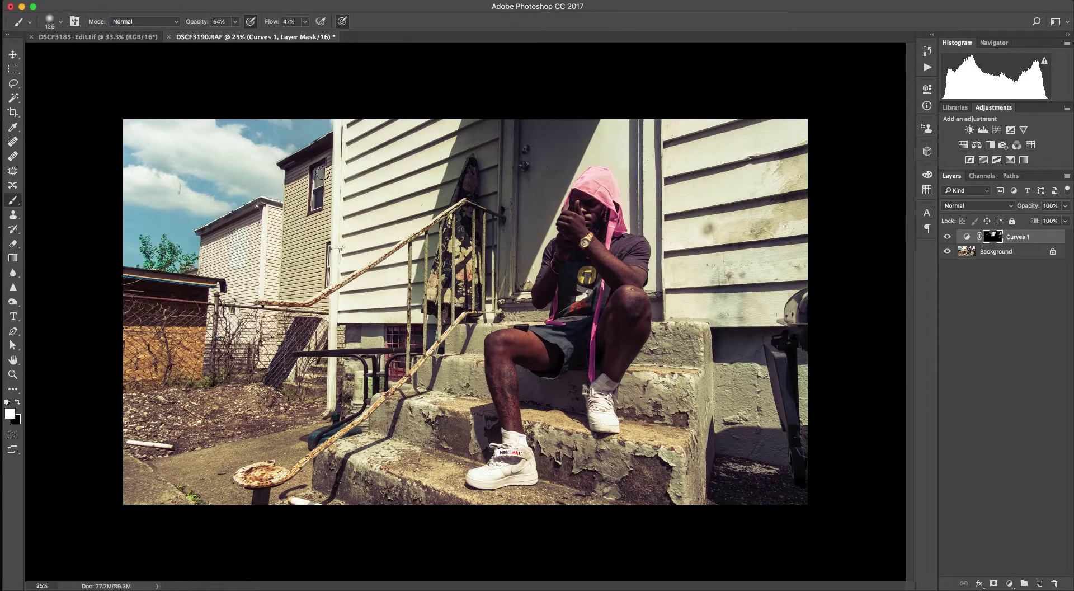
key("bracketright")
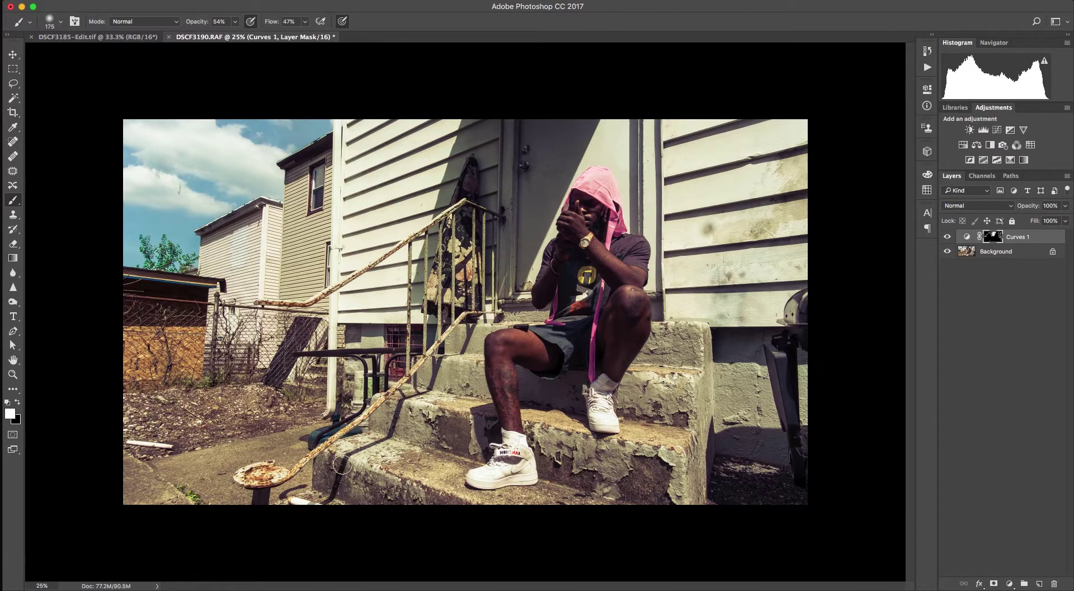
left_click_drag(348, 466, 435, 417)
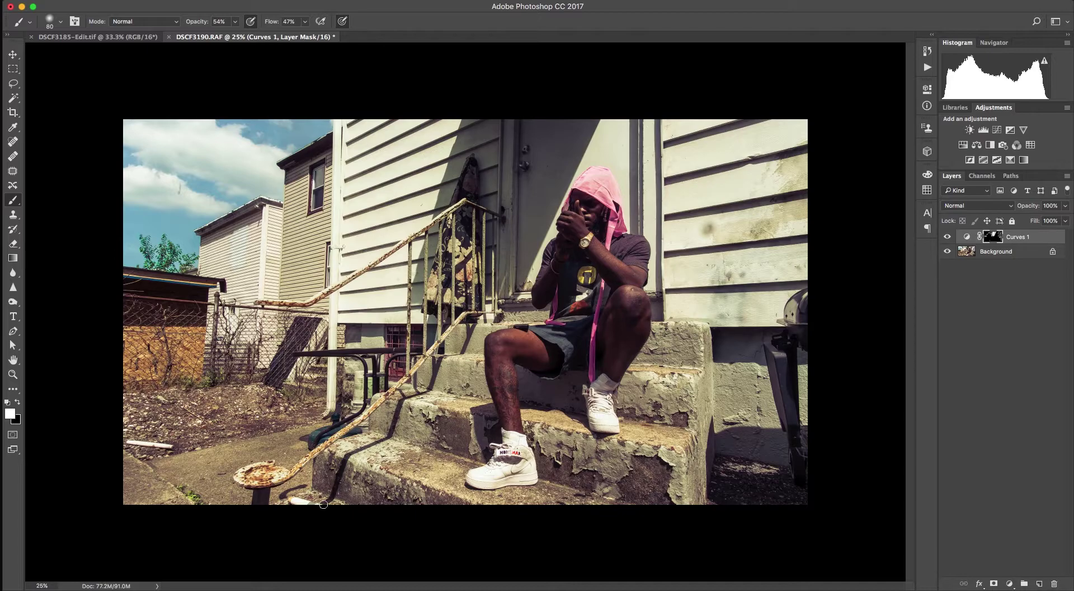
key("bracketright")
key("bracketright")
left_click_drag(254, 492, 407, 371)
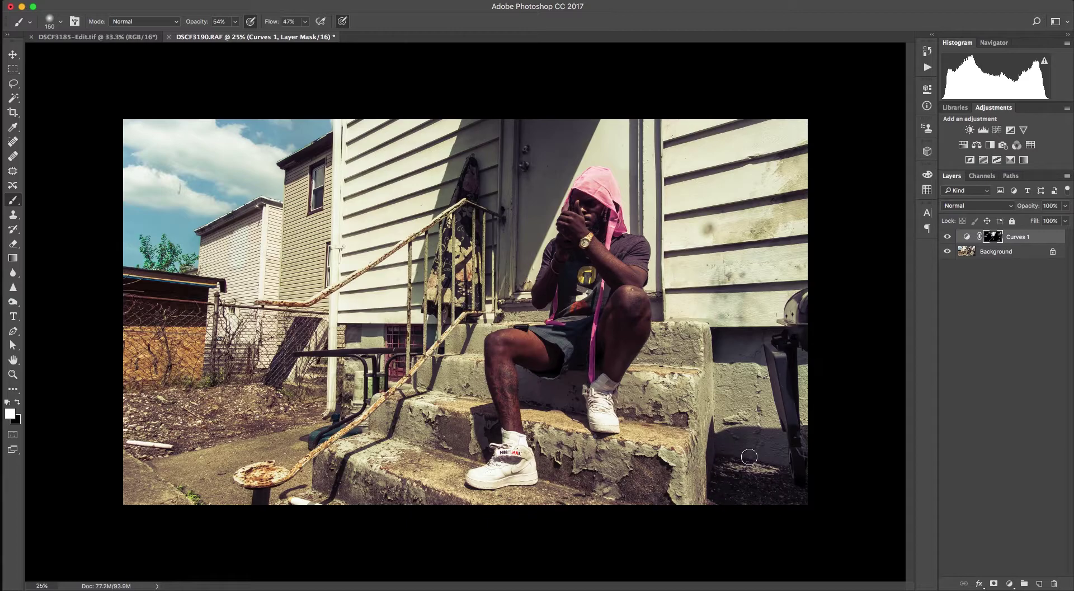
Compare the image with and without Curves 1, then switch to a 150 black brush.
key("bracketright")
key("bracketright")
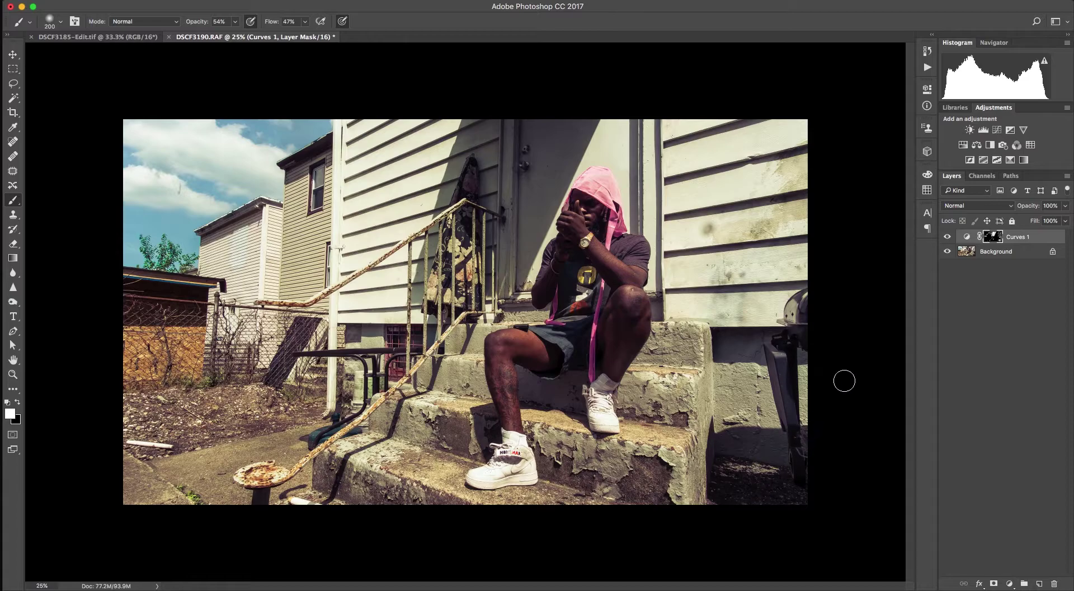
left_click(947, 237)
left_click(947, 238)
left_click(948, 237)
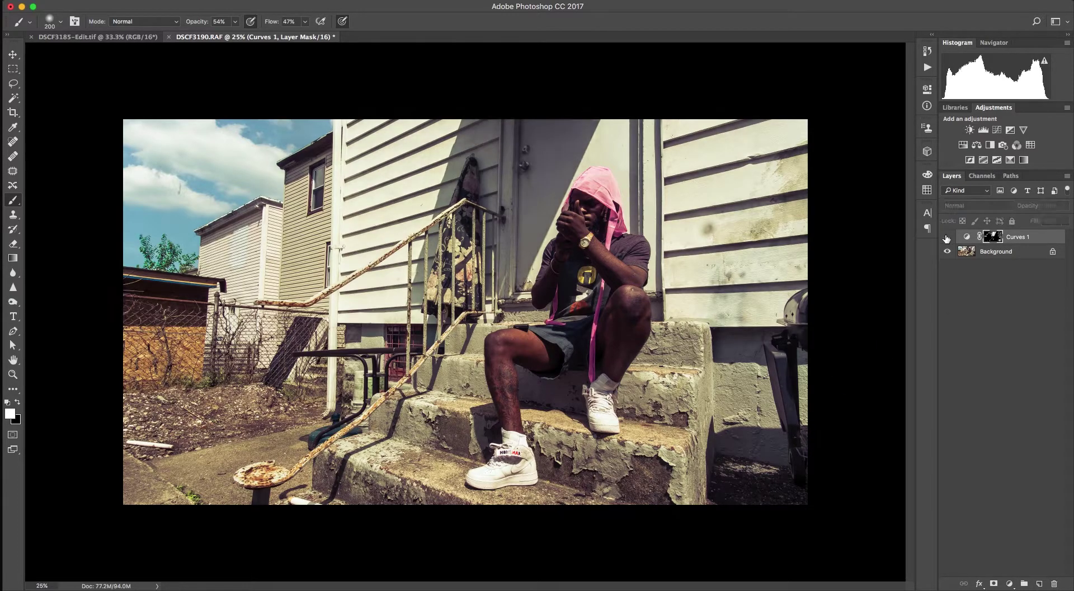
left_click(948, 237)
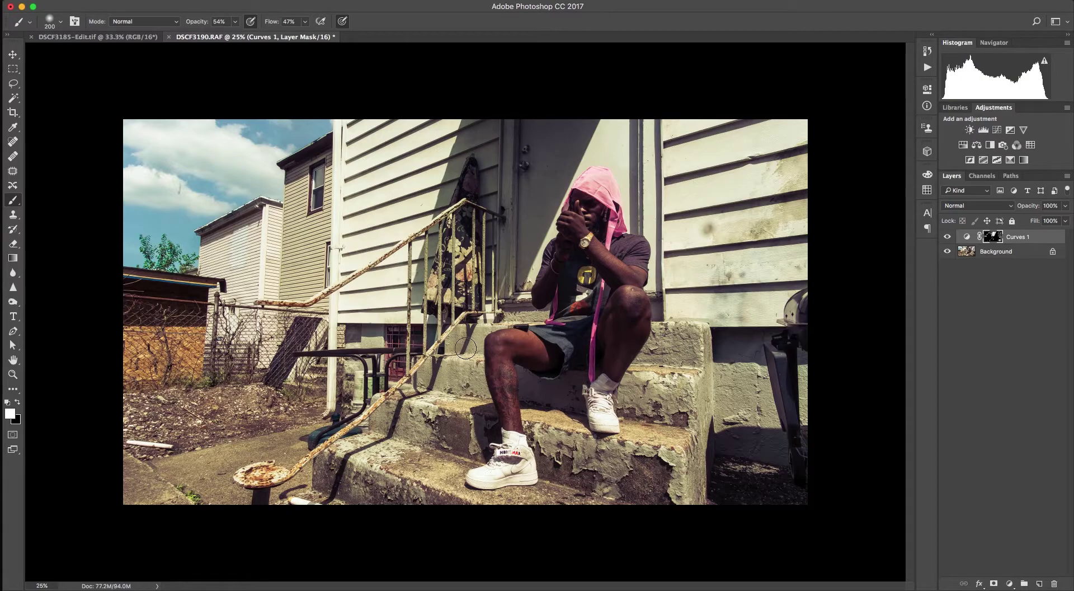
key("x")
key("bracketleft")
key("bracketleft")
Add a brightening Curves 2 layer (input 155, output 181) and invert its mask.
left_click(1010, 560)
left_click(1010, 584)
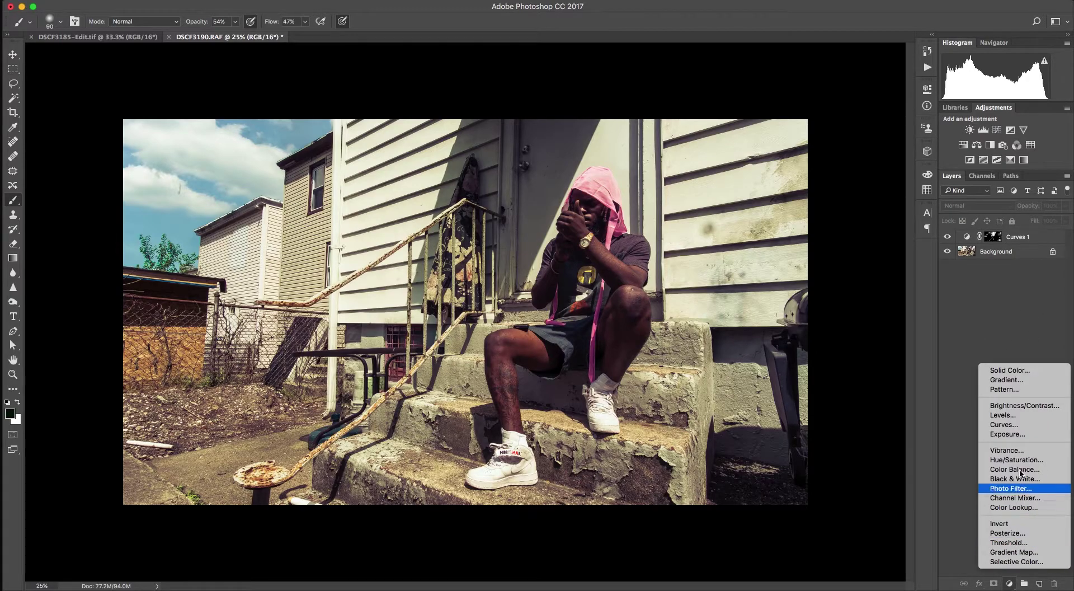
left_click(1007, 426)
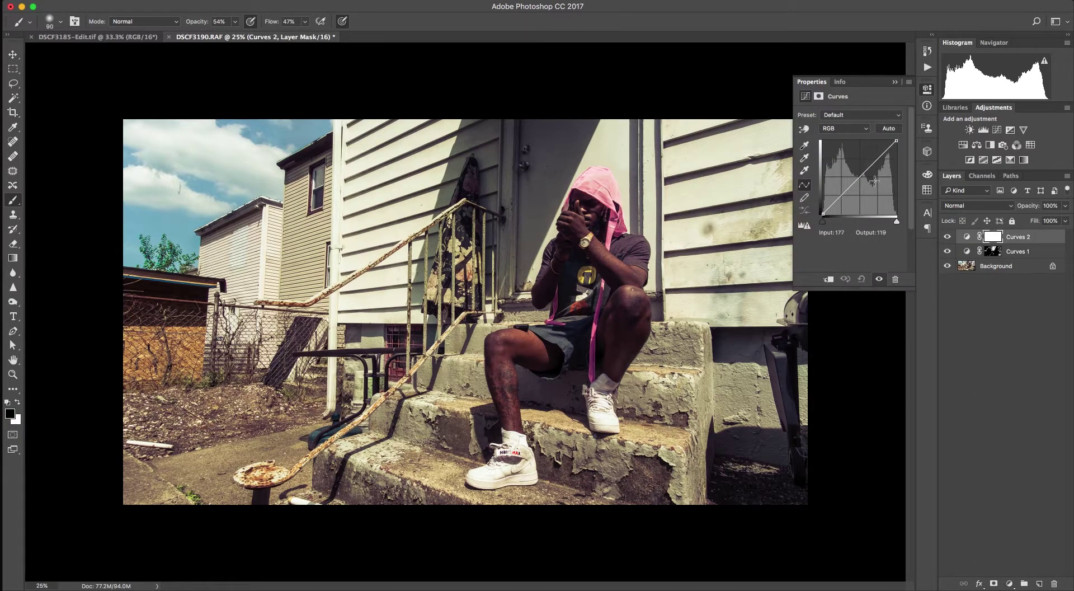
left_click_drag(871, 166, 869, 162)
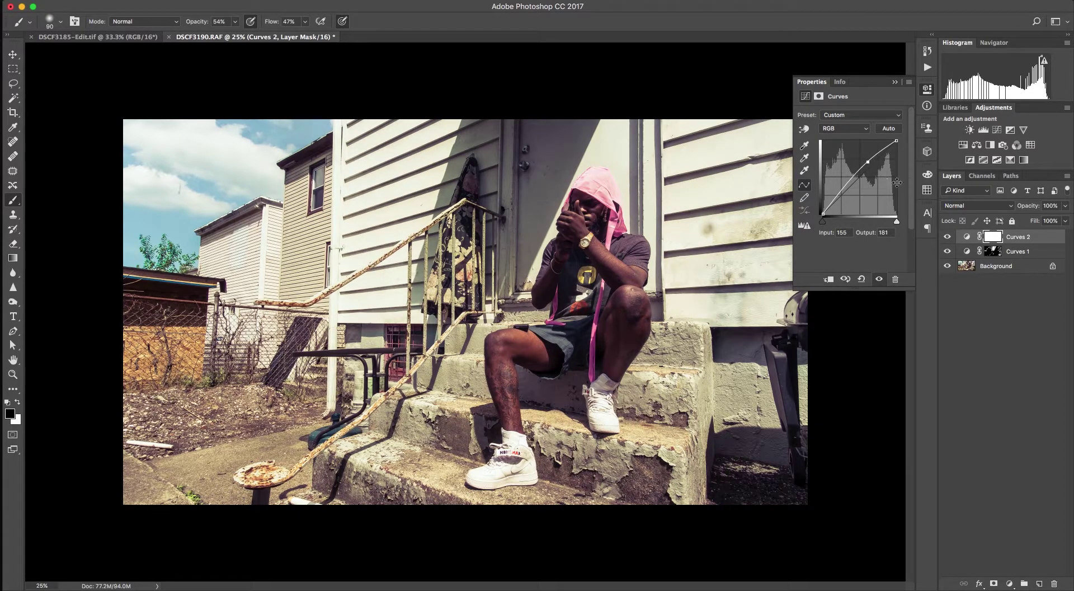
key("ctrl+i")
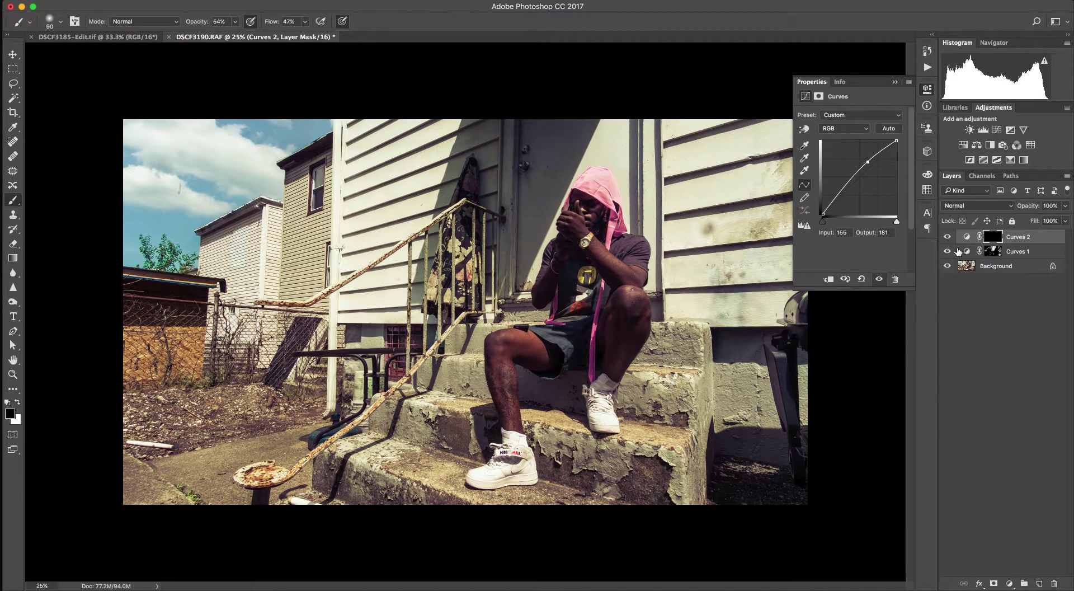
Paint the brightening in white onto the house wall, the figure and up to the pillar edge.
key("bracketright")
key("bracketright")
key("x")
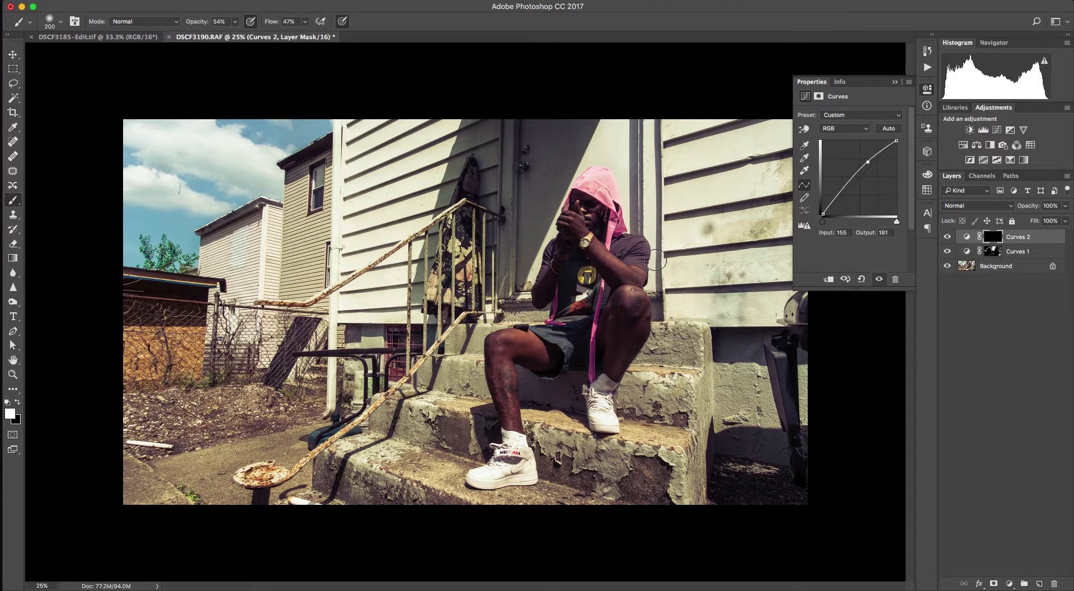
left_click_drag(671, 118, 684, 132)
left_click_drag(779, 169, 677, 200)
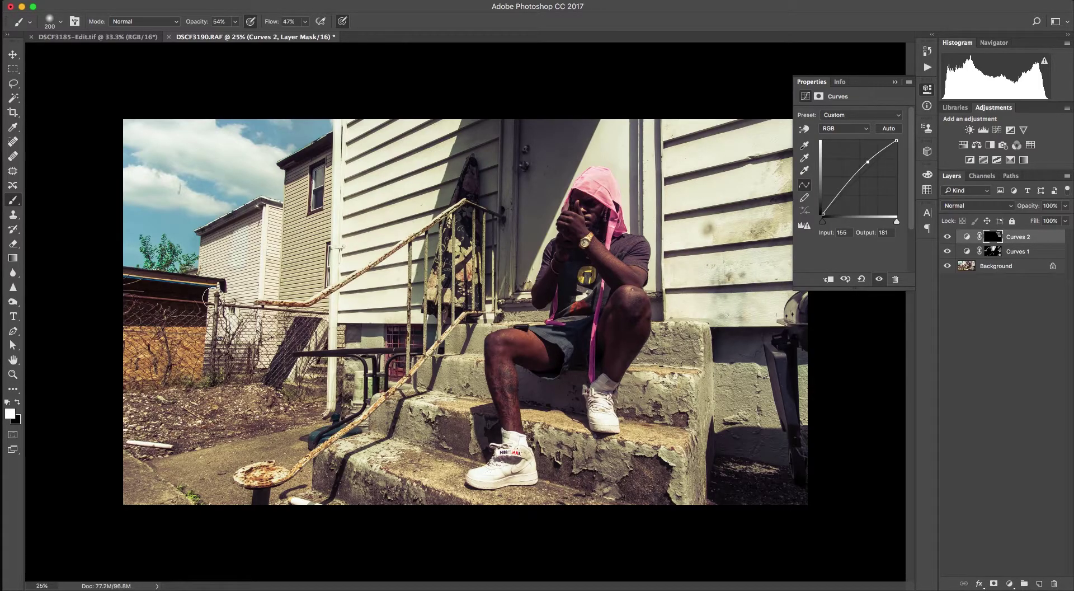
left_click_drag(261, 232, 255, 275)
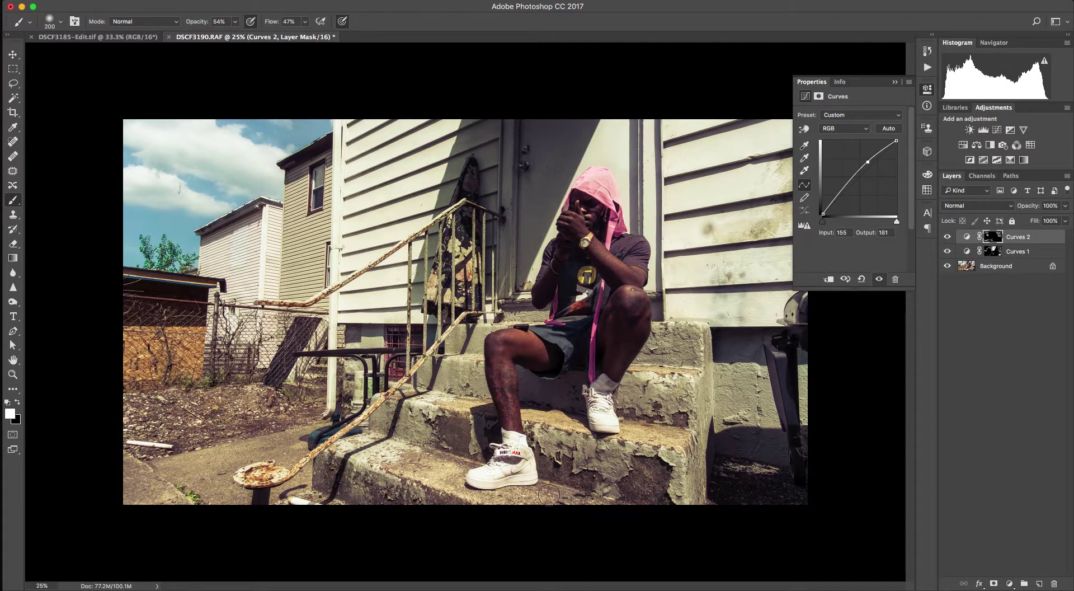
mouse_move(632, 432)
left_mouse_down()
mouse_move(714, 403)
mouse_move(689, 335)
left_mouse_up()
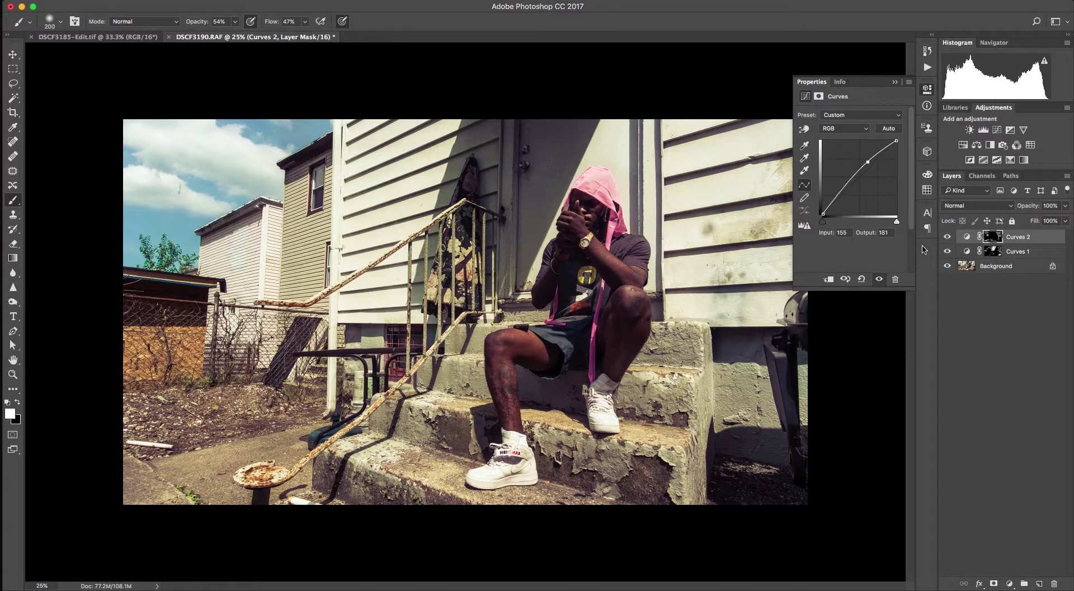
Compare Curves 2 on and off, then brush more brightening across the house siding.
left_click(950, 237)
left_click(950, 237)
left_click(951, 238)
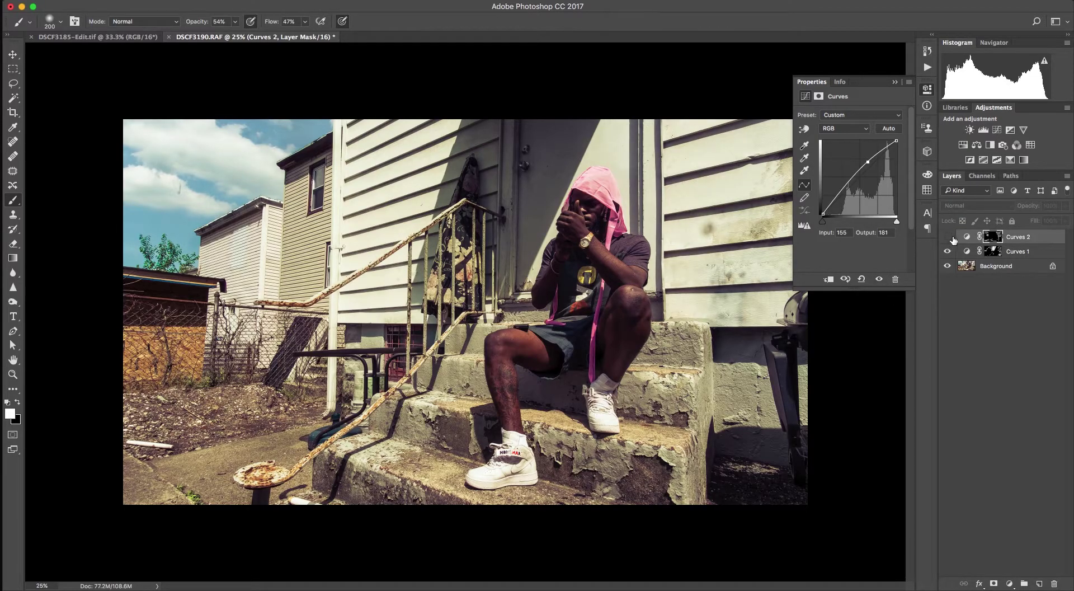
left_click(950, 237)
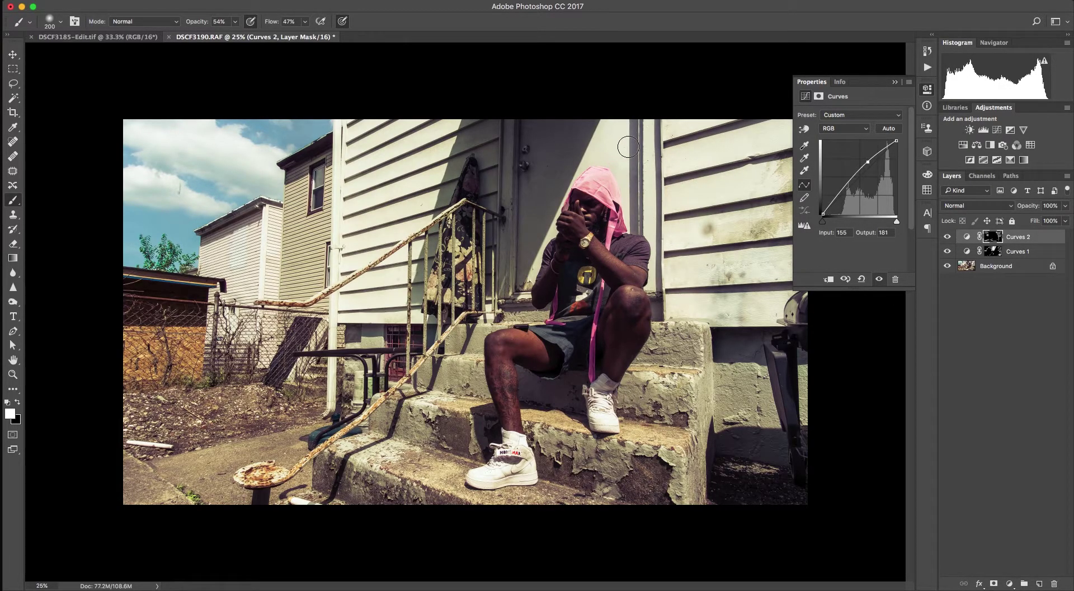
key("bracketleft")
key("bracketleft")
key("bracketright")
key("bracketright")
left_click_drag(345, 202, 399, 208)
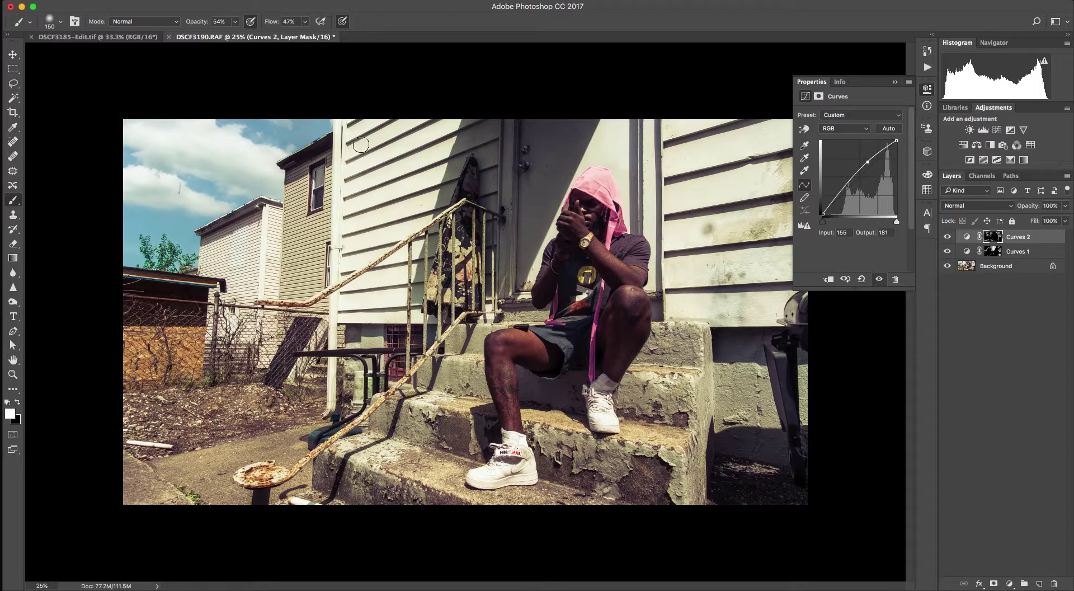
left_click_drag(361, 145, 349, 183)
Add a Levels 1 adjustment layer with the midtones set to 0.84.
left_click(1010, 583)
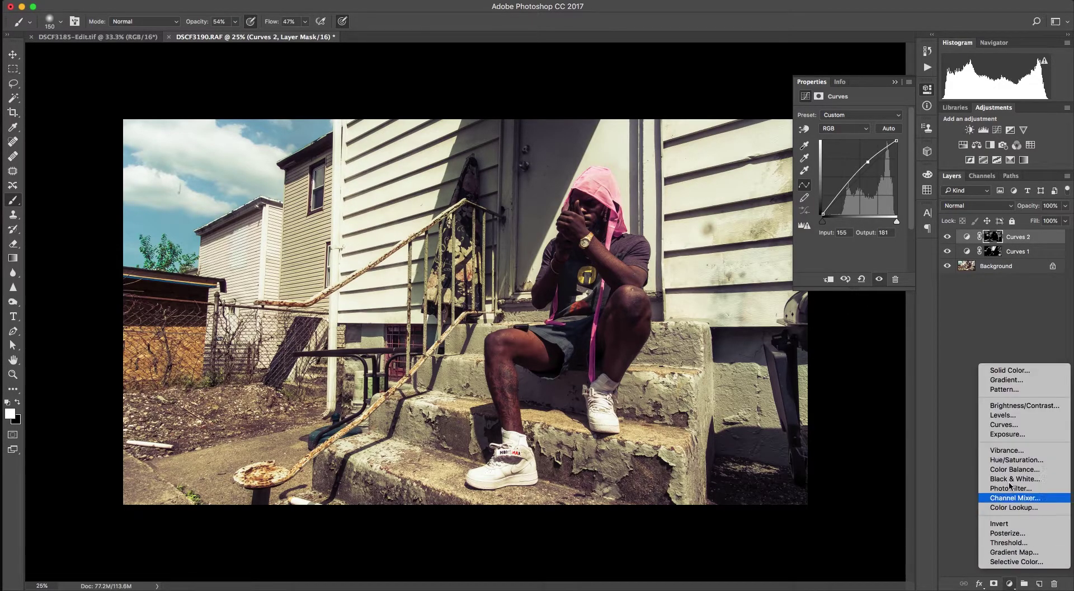
left_click(1018, 424)
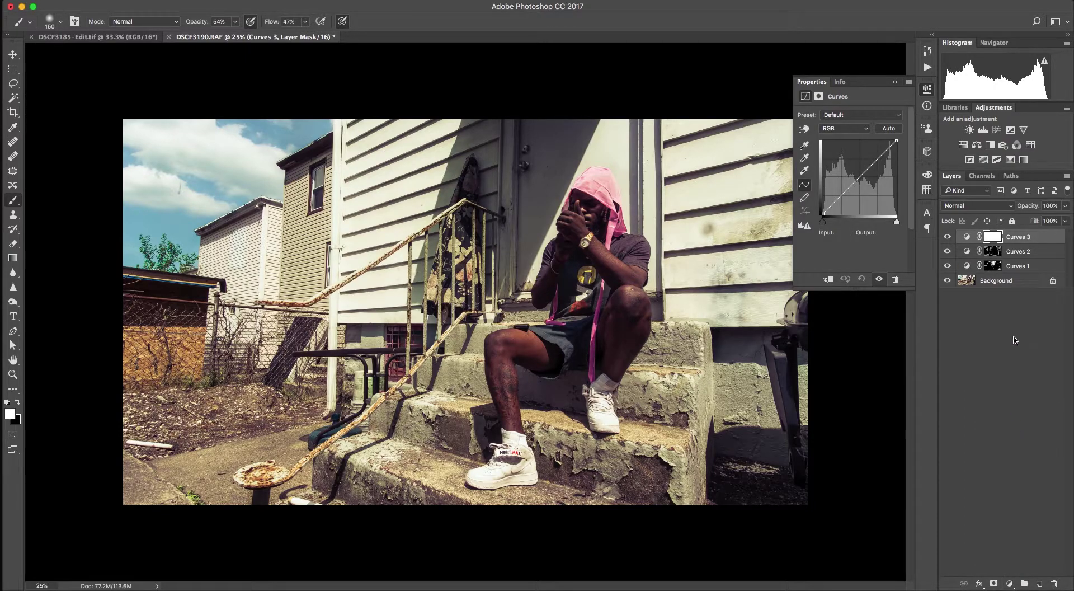
key("ctrl+z")
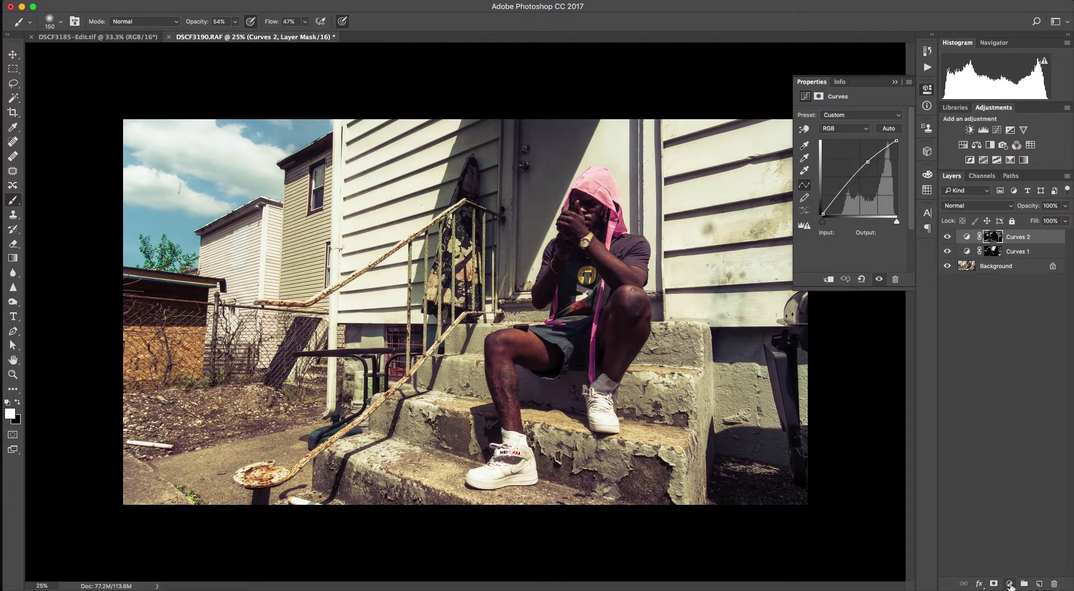
left_click(1010, 583)
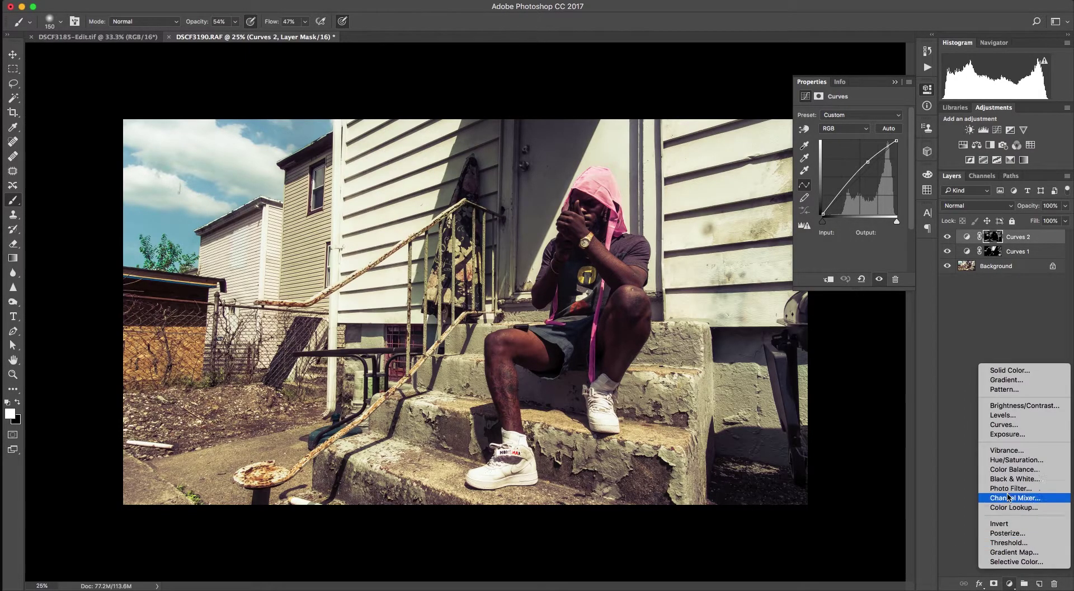
left_click(1015, 417)
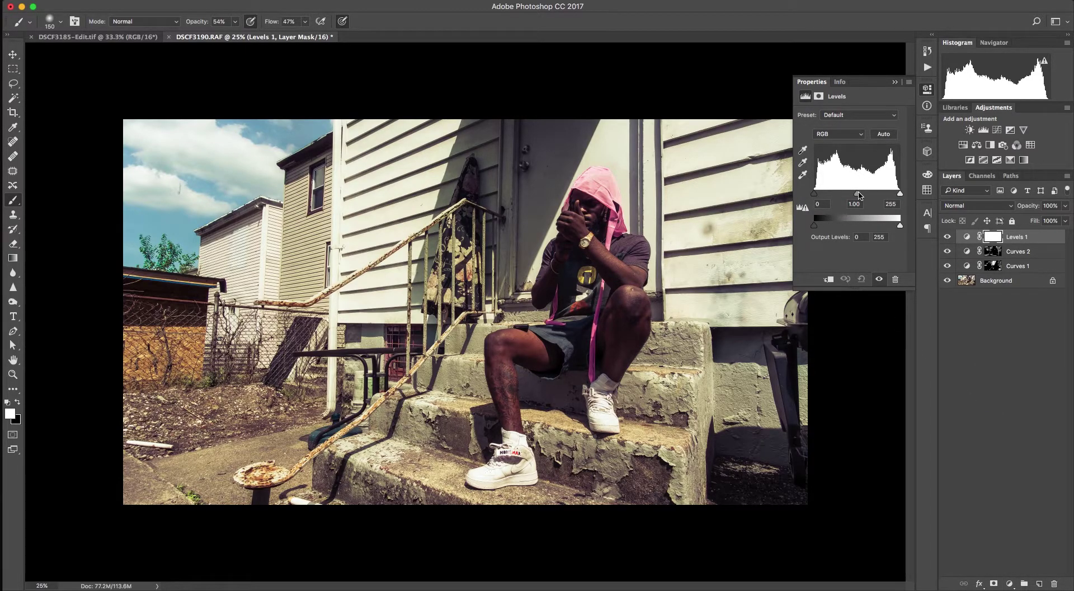
mouse_move(858, 194)
left_mouse_down()
mouse_move(865, 186)
mouse_move(863, 196)
left_mouse_up()
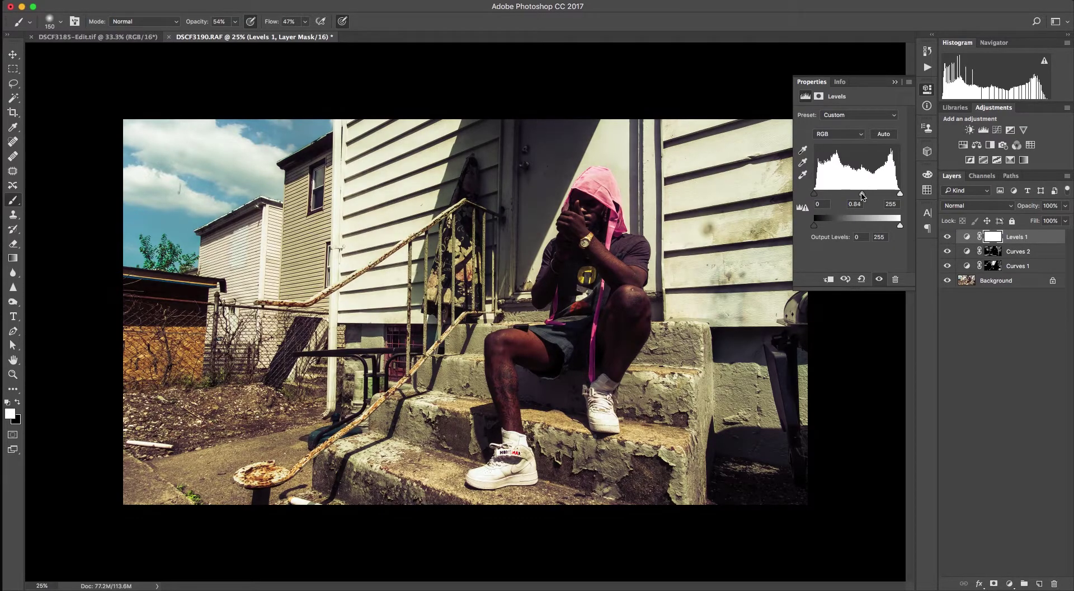
left_click(898, 84)
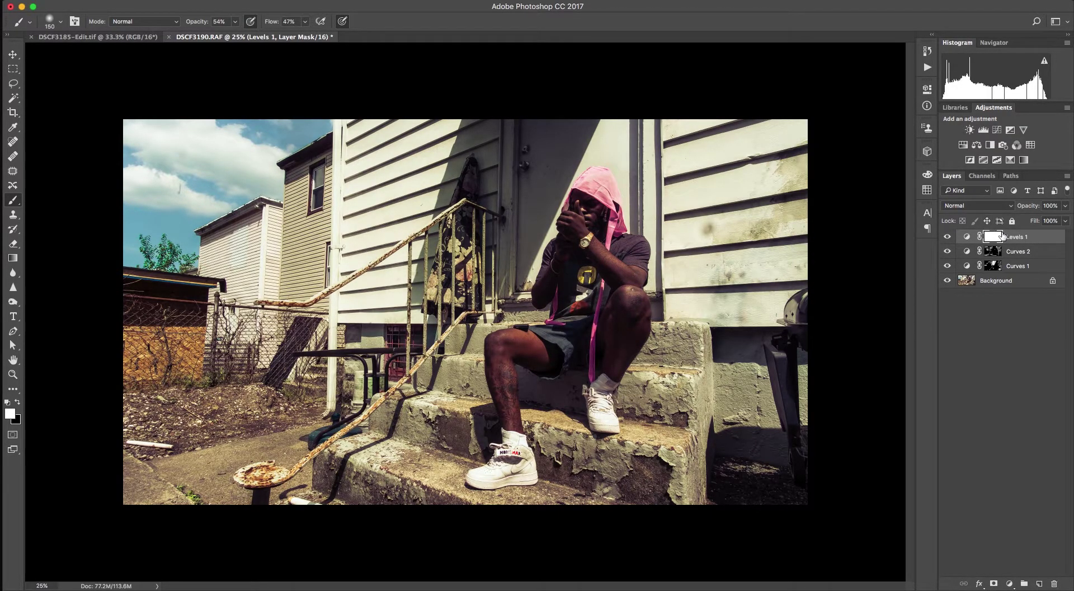
Rename Curves 2 to Hl and Curves 1 to Dk.
double_click(1016, 238)
double_click(1017, 251)
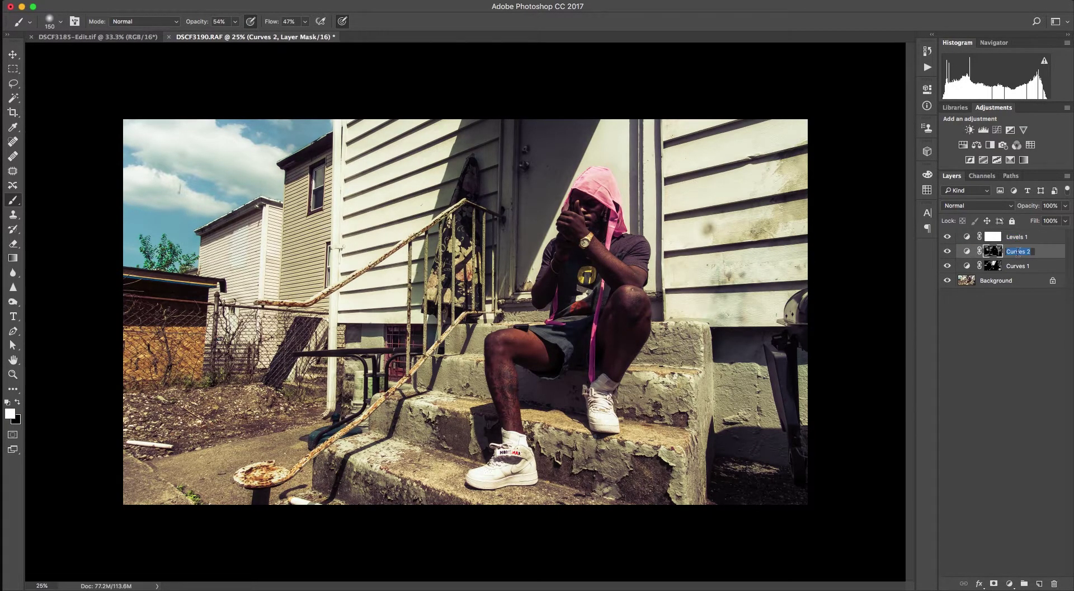
type("HI")
double_click(1026, 267)
type("Dk")
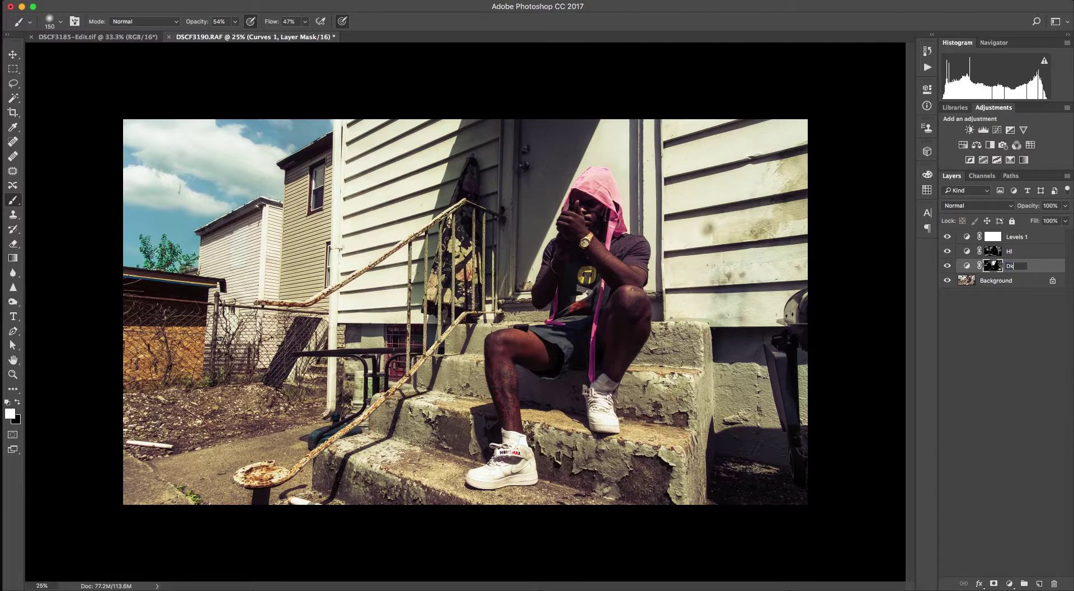
key("Return")
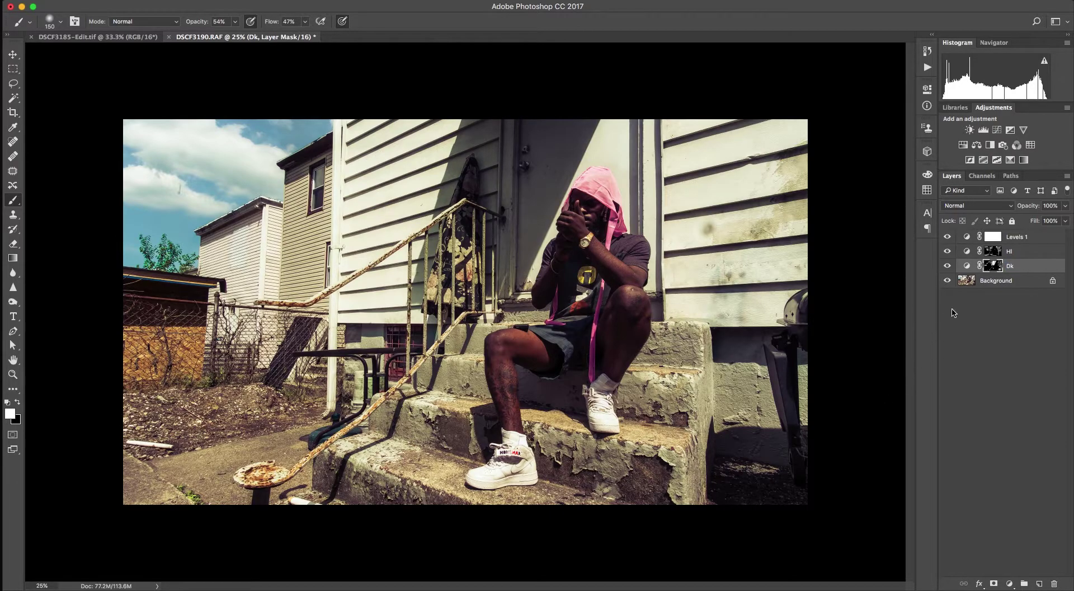
Hide Levels 1 and toggle the Hl and Dk layers to compare their effects.
left_click(952, 238)
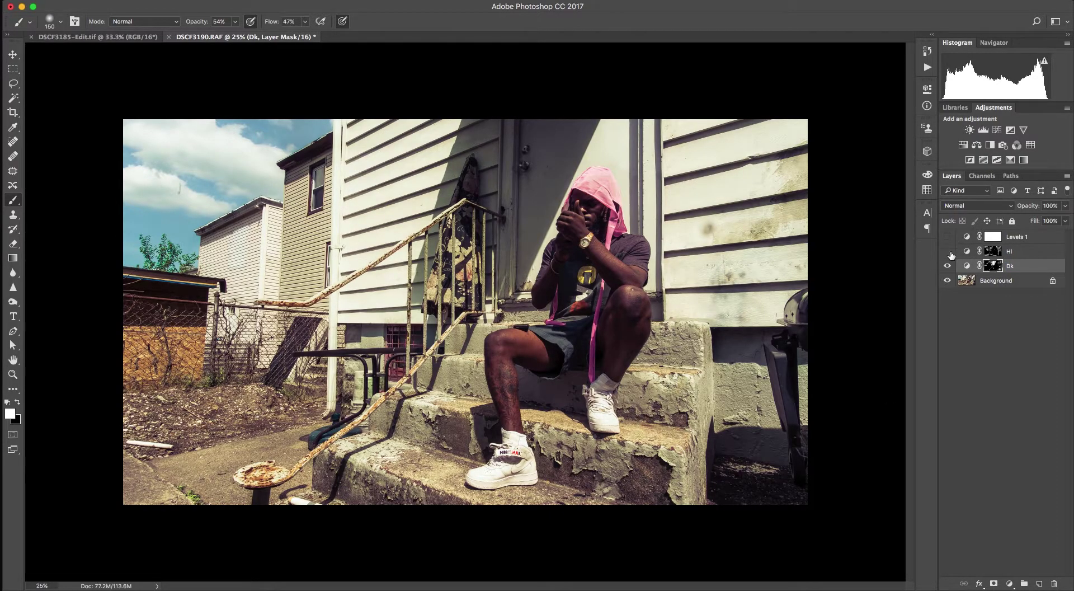
left_click(948, 252)
left_click(948, 252)
left_click(948, 251)
left_click(948, 267)
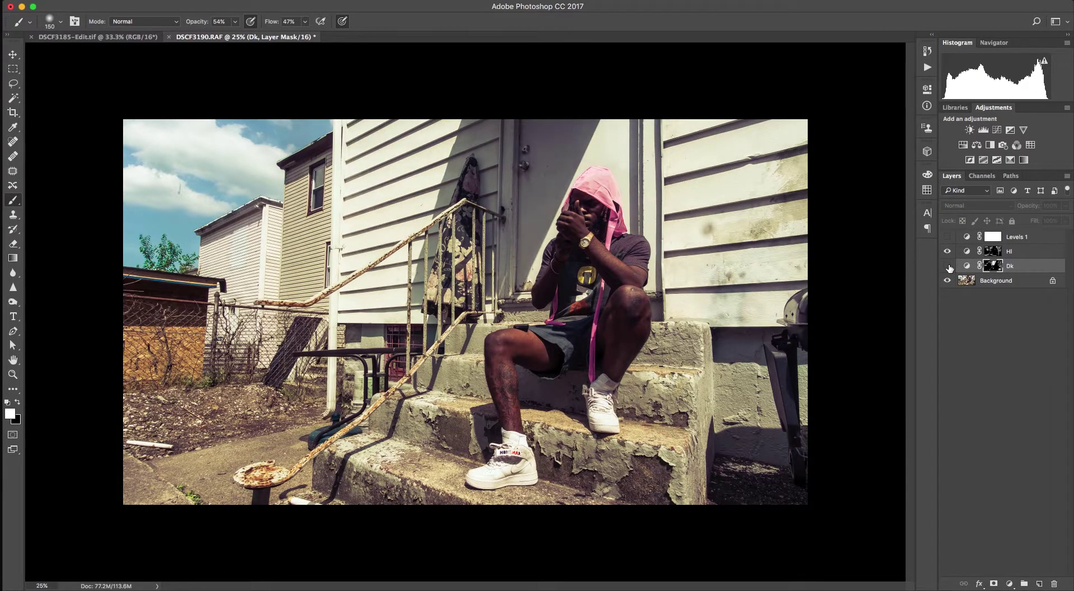
left_click(948, 266)
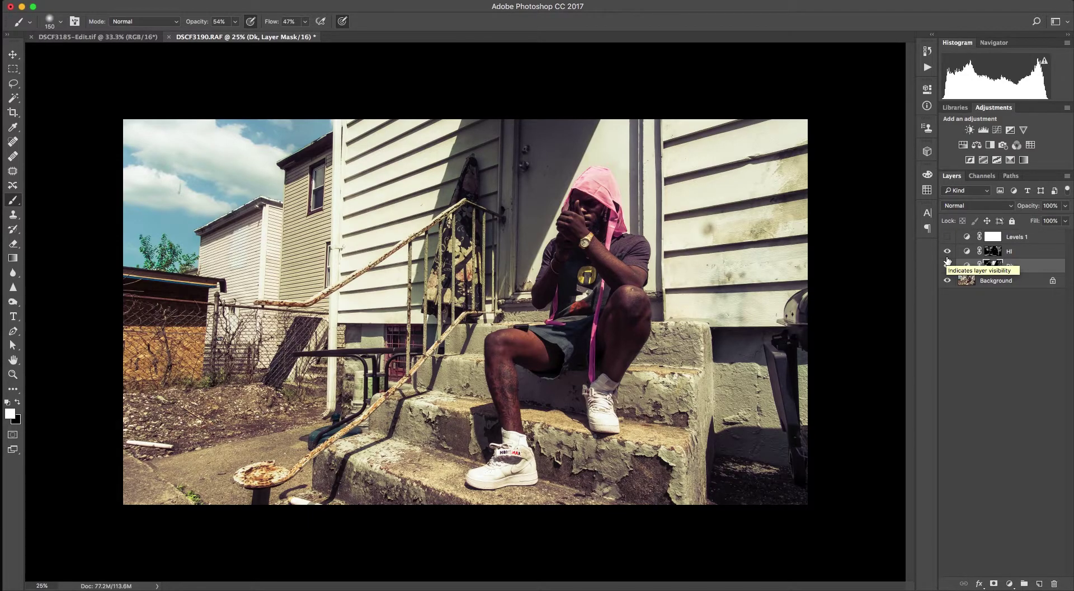
Zoom in on the shoe on the steps and select the Hl layer.
scroll(672, 498, "up", 1)
scroll(672, 497, "up", 1)
scroll(683, 503, "up", 1)
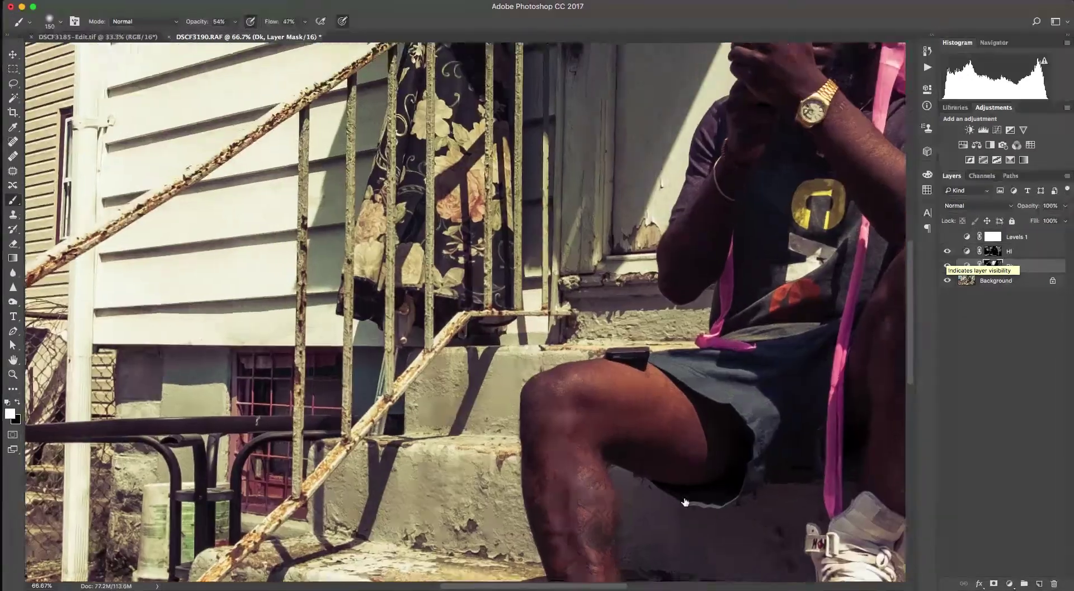
scroll(652, 485, "up", 1)
key("h")
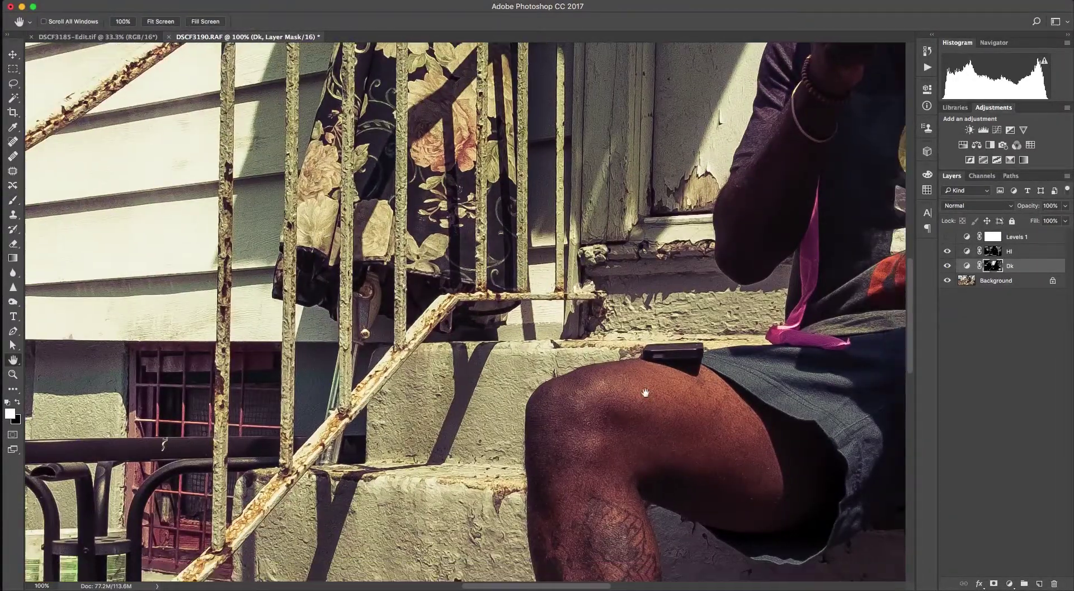
scroll(671, 470, "down", 5)
scroll(671, 470, "right", 3)
left_click_drag(651, 462, 715, 269)
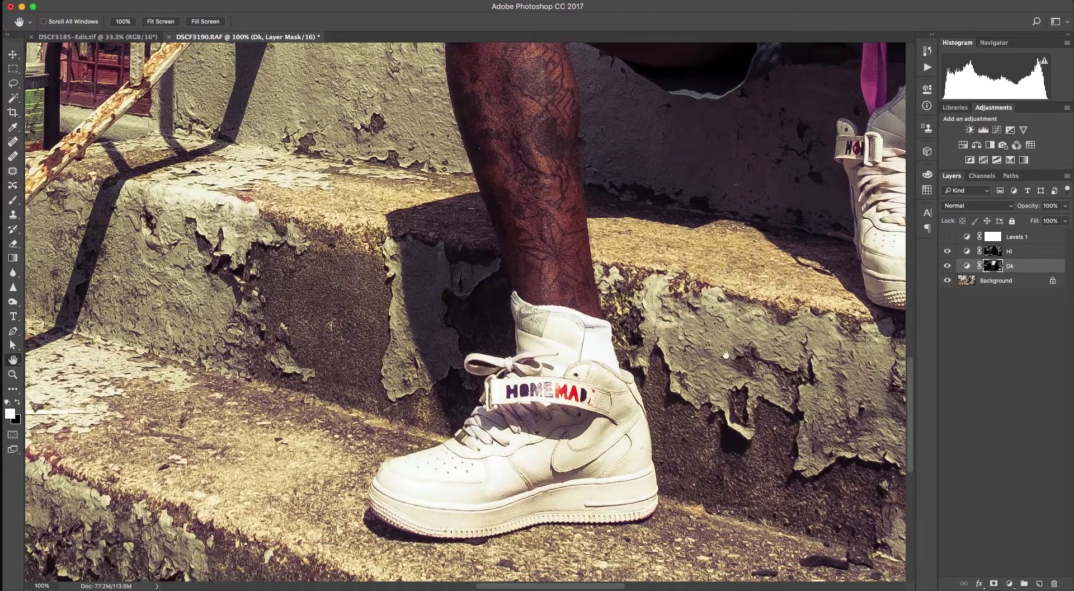
left_click(1029, 255)
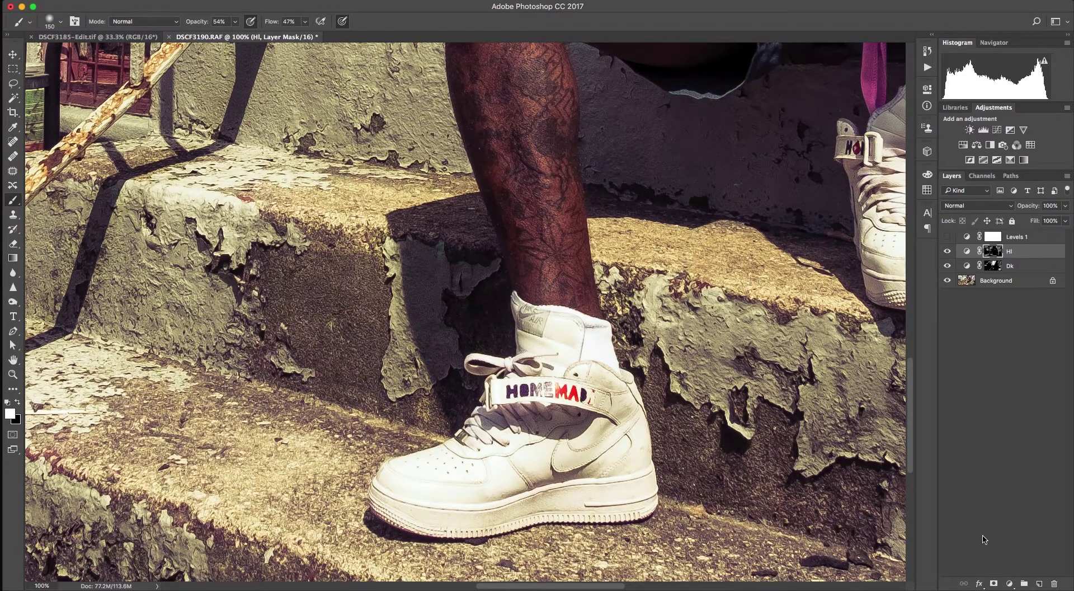
Add a Curves layer above Hl lifting 175 to 208, with inverted mask and brush size 45.
left_click(1010, 584)
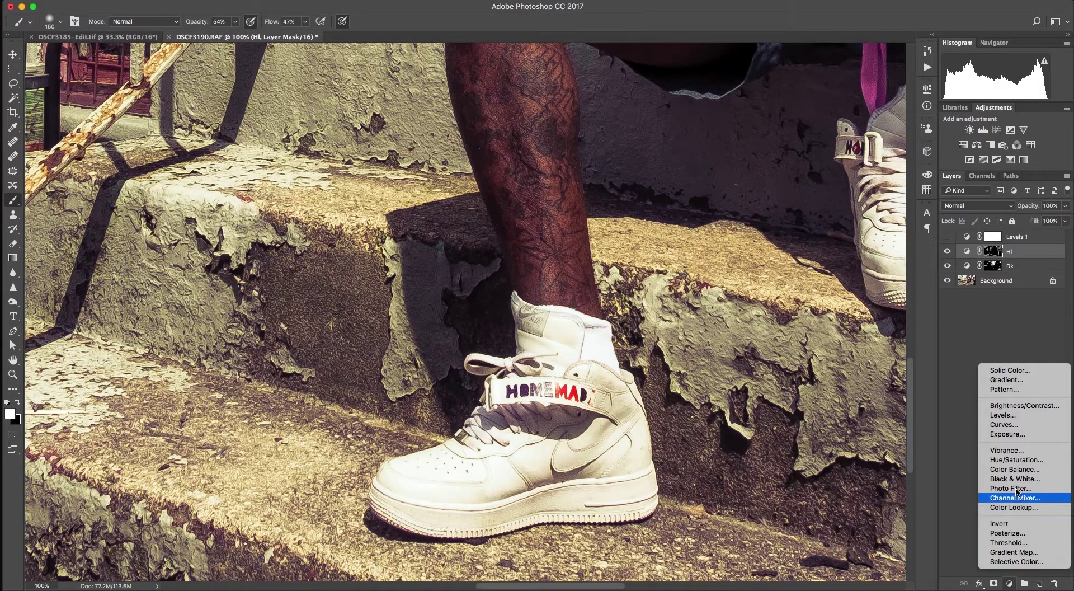
left_click(1015, 418)
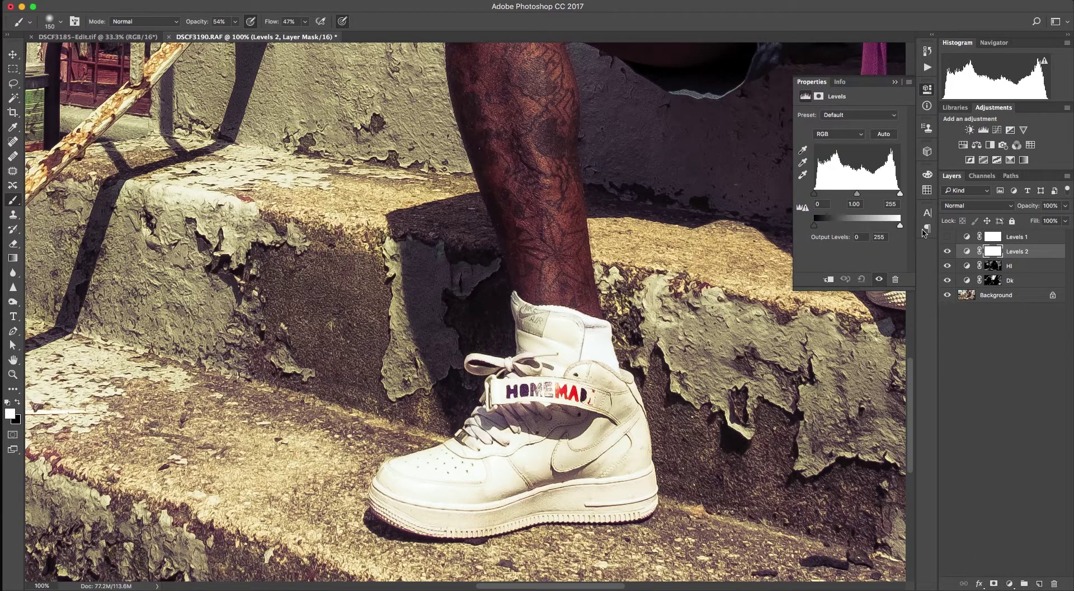
key("ctrl+z")
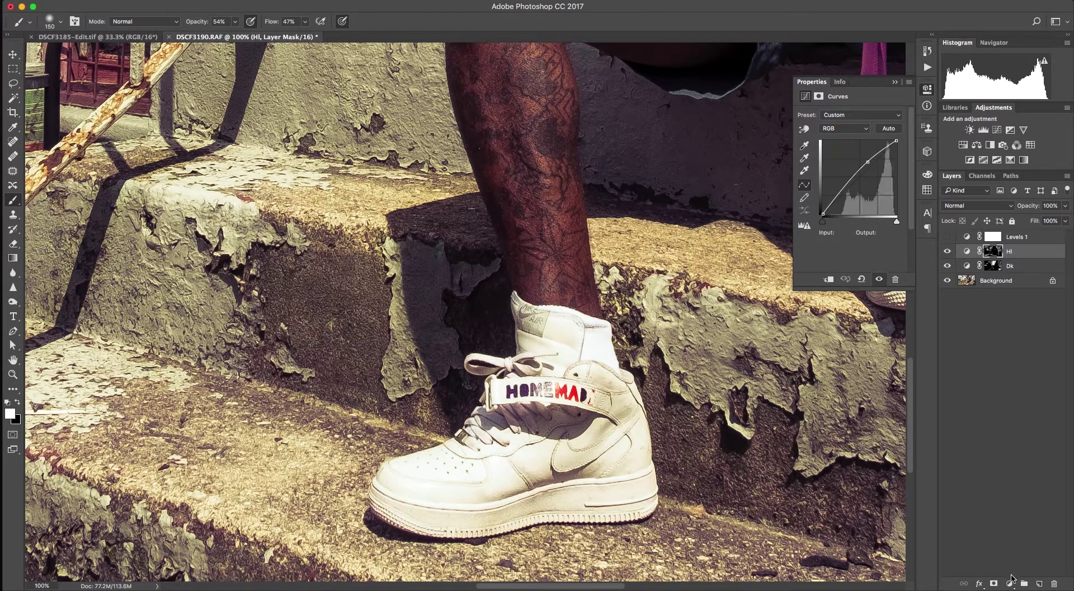
left_click(1010, 583)
left_click(1007, 425)
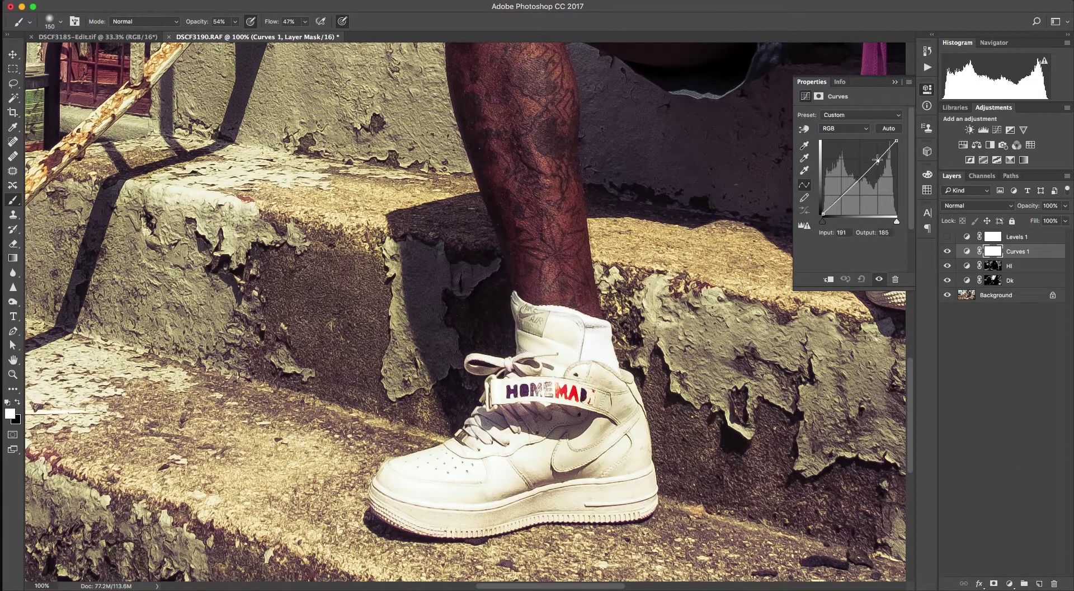
left_click_drag(874, 164, 874, 154)
key("ctrl+i")
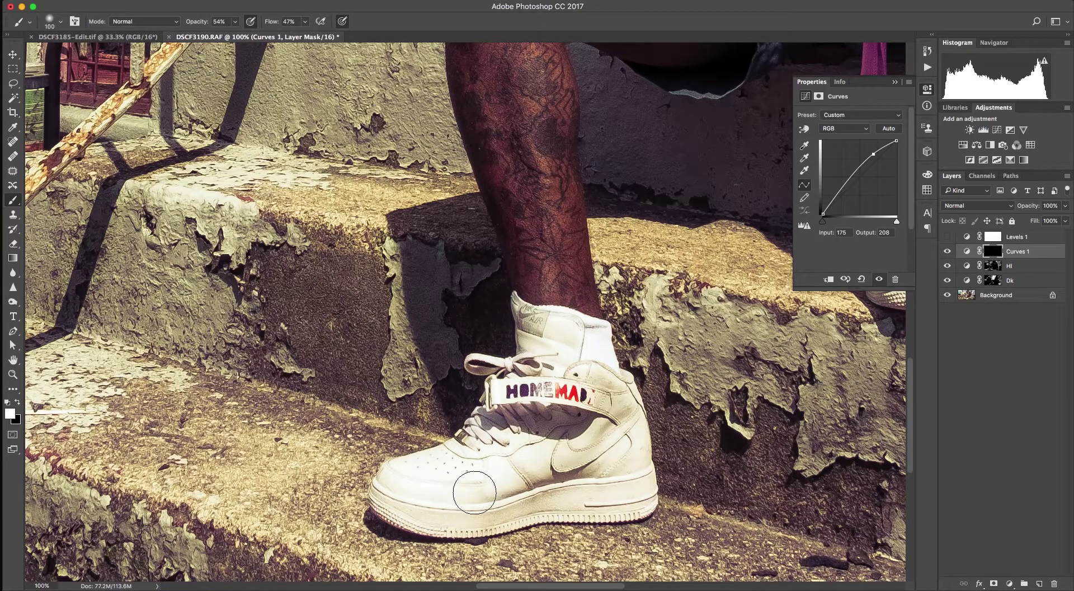
key("bracketleft")
key("bracketleft")
key("bracketleft")
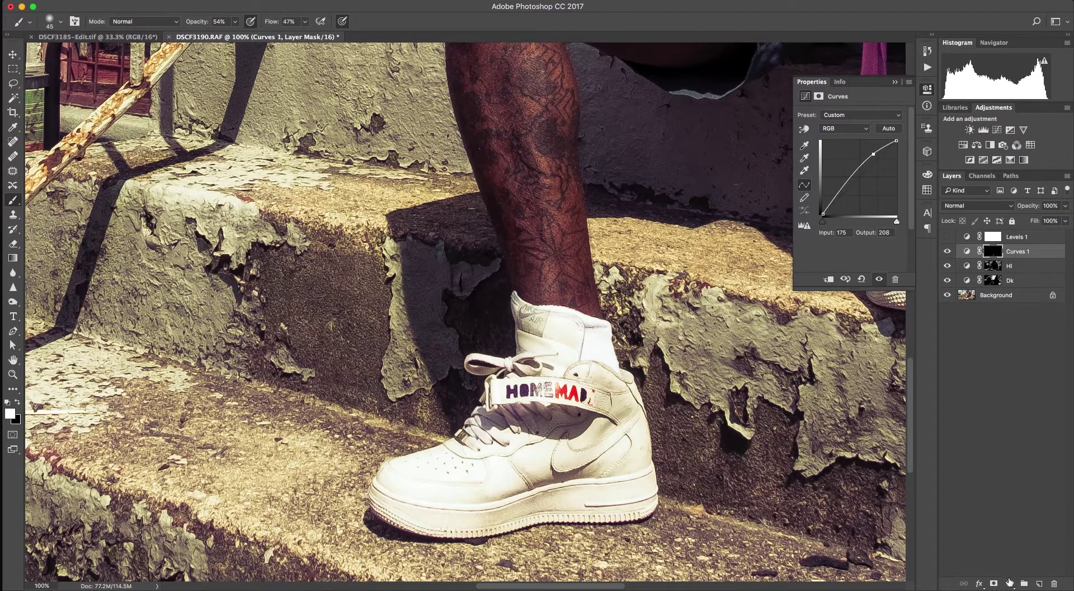
left_click(1010, 583)
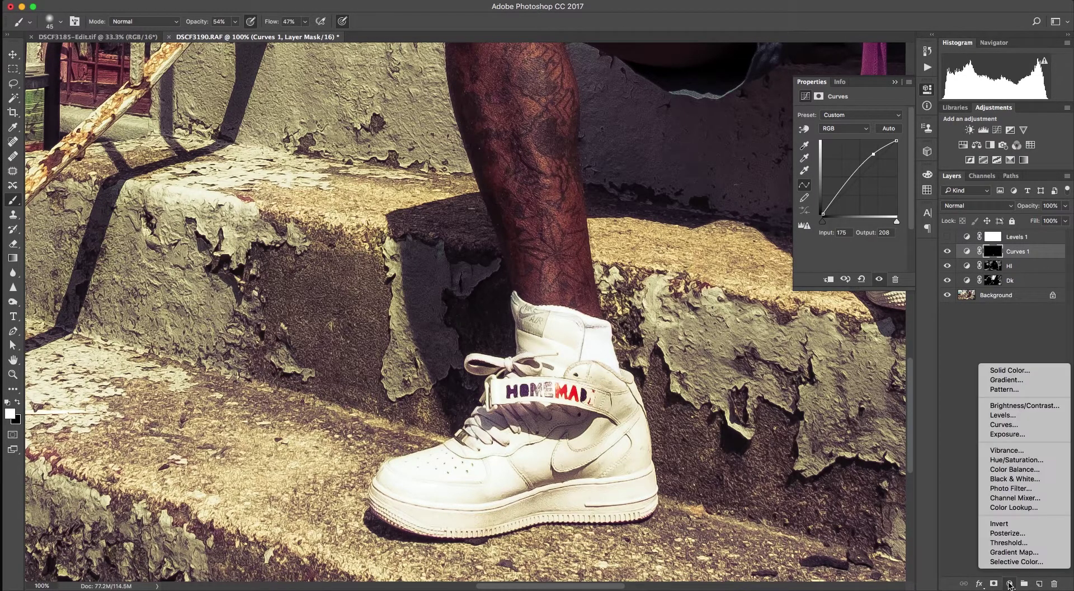
Add Hue/Saturation at +47 saturation with a black mask, a smaller brush, and the image fit to screen.
left_click(1006, 460)
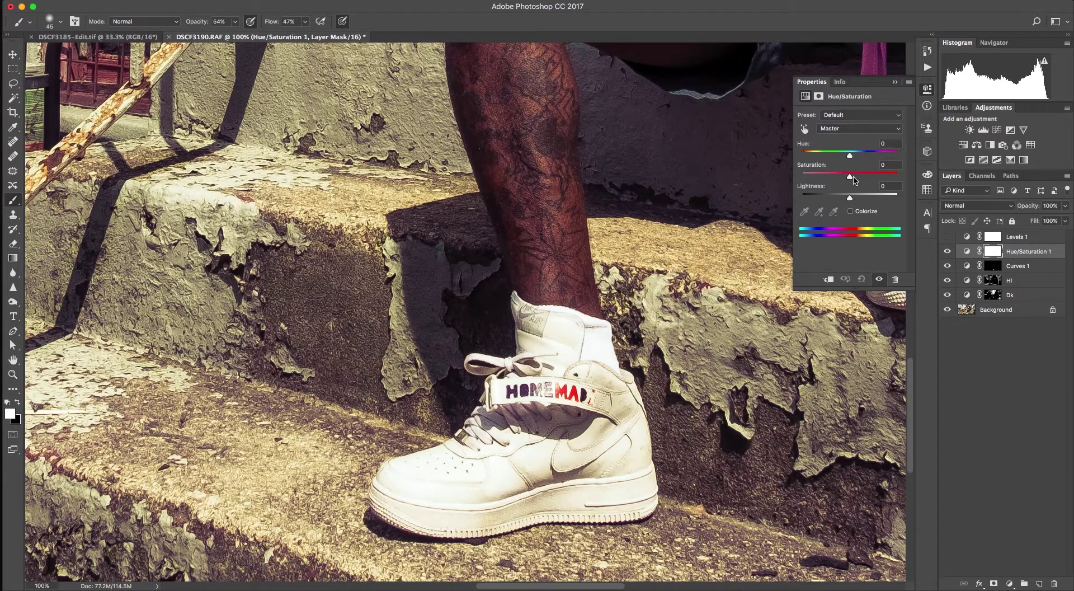
left_click_drag(851, 175, 871, 173)
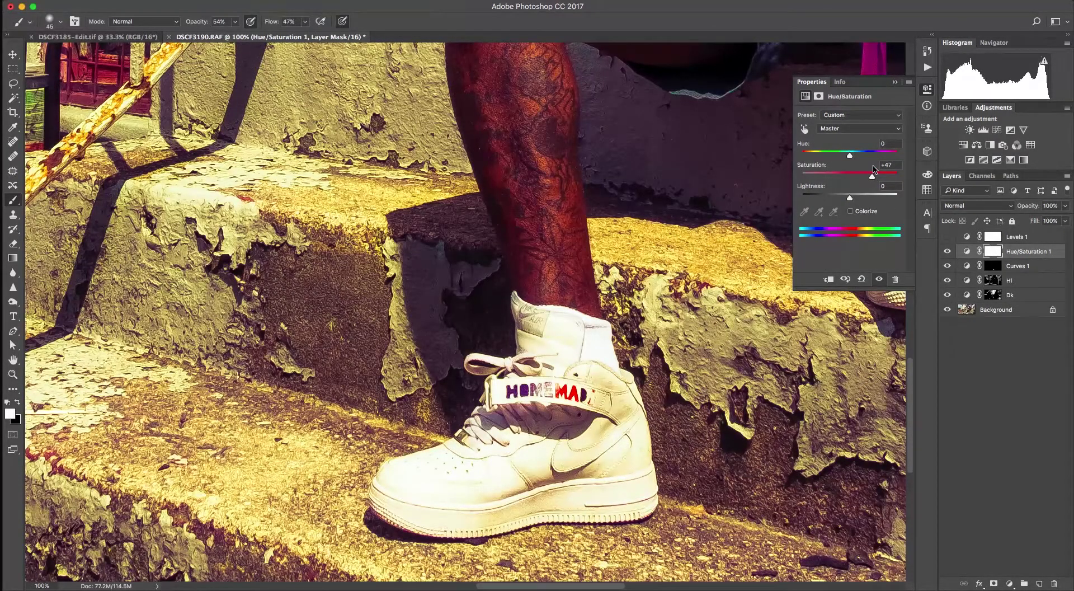
key("ctrl+i")
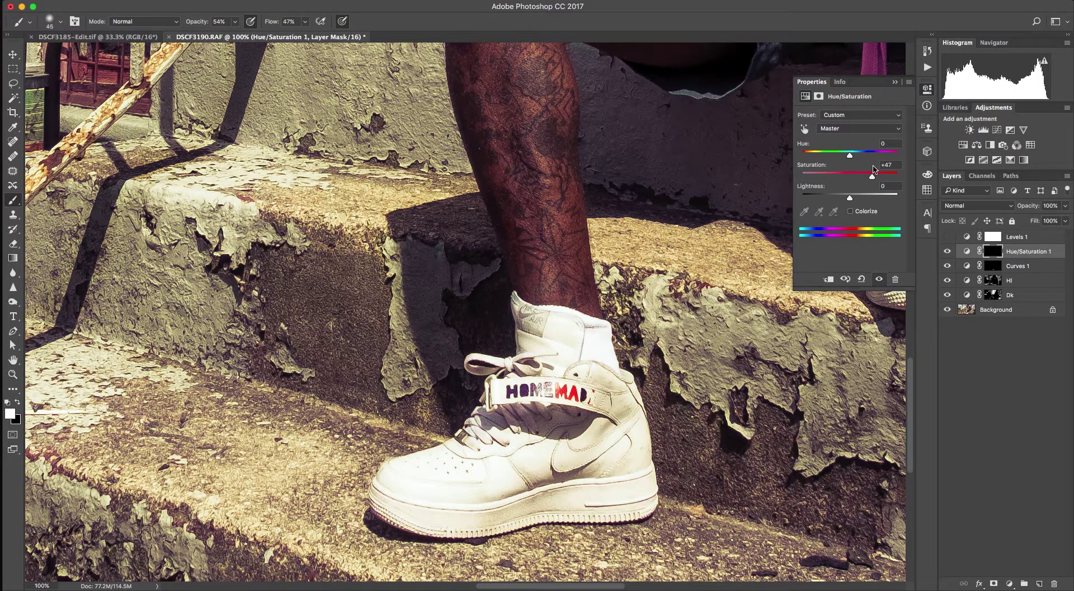
key("bracketleft")
key("bracketleft")
key("bracketleft")
key("bracketleft")
key("ctrl+0")
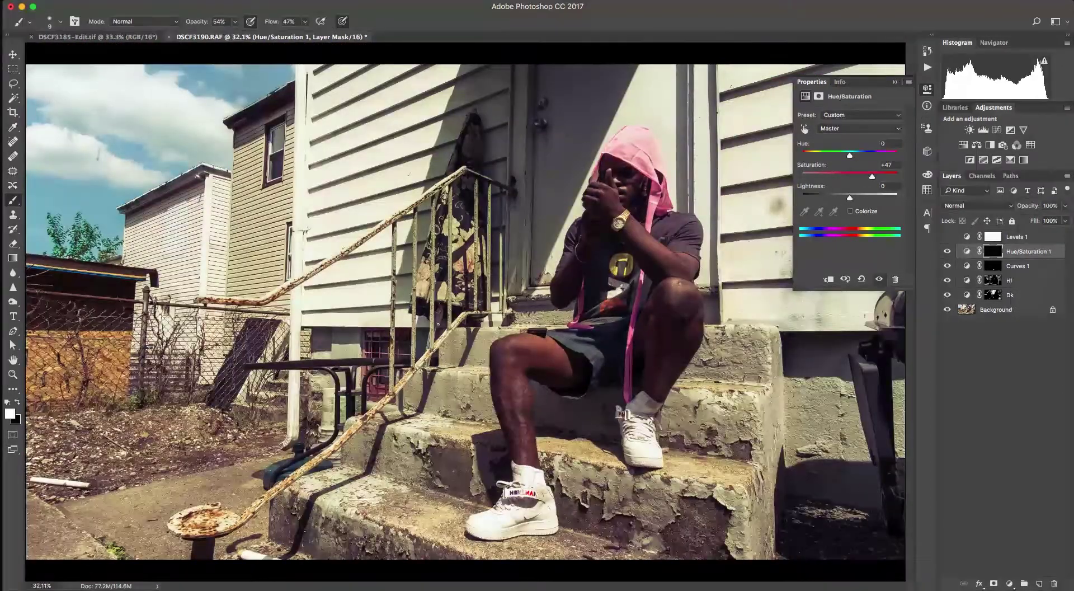
left_click(948, 251)
left_click(947, 251)
left_click(947, 252)
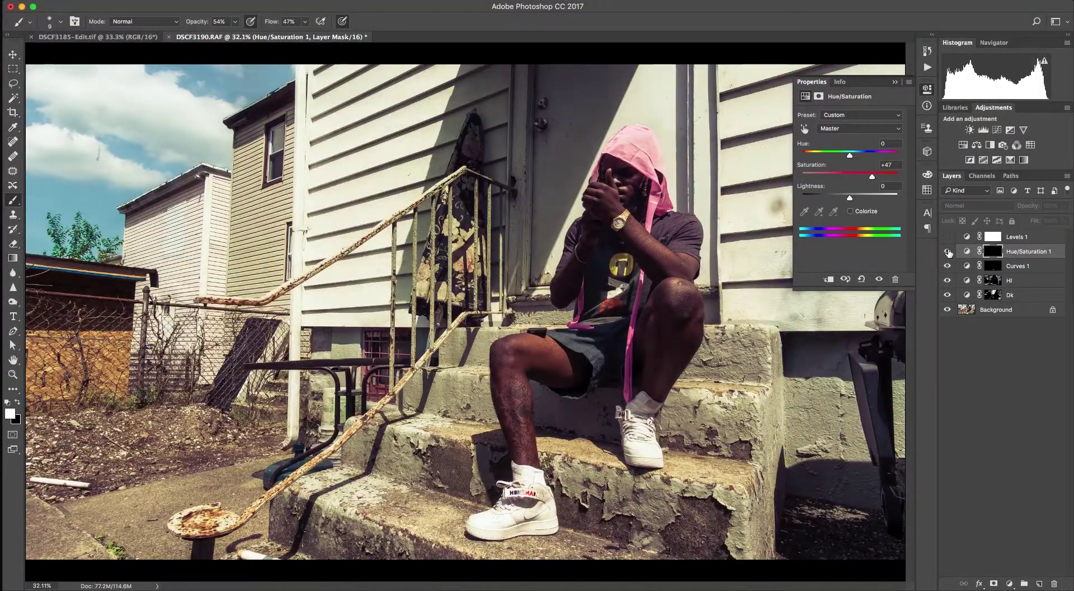
left_click(947, 251)
left_click(948, 252)
left_click(947, 252)
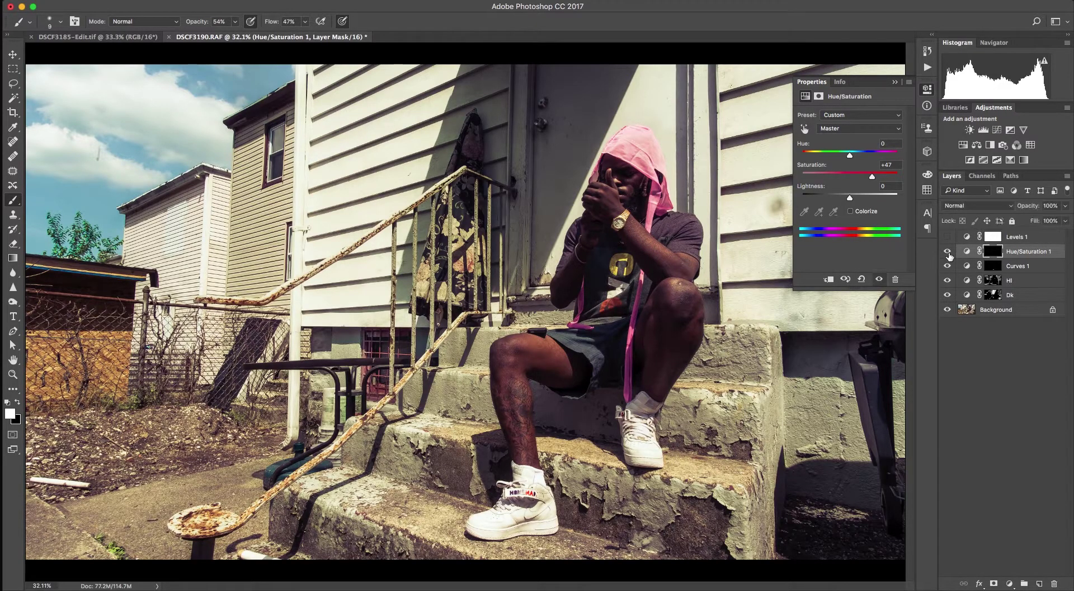
left_click(948, 252)
key("alt+shift+e")
left_click(1047, 240)
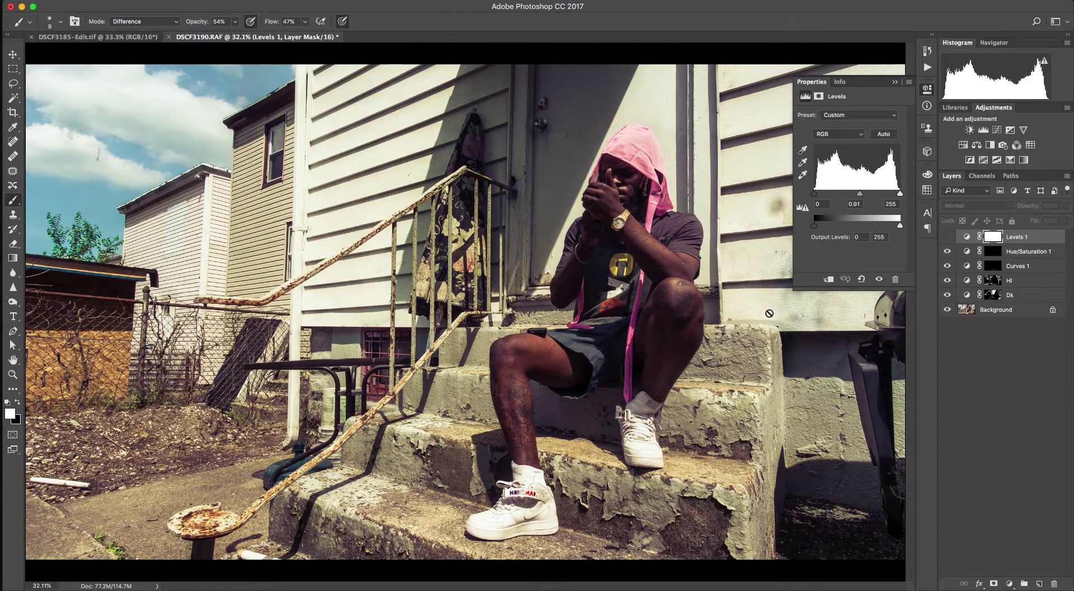
left_click(1041, 251)
left_click(1015, 235)
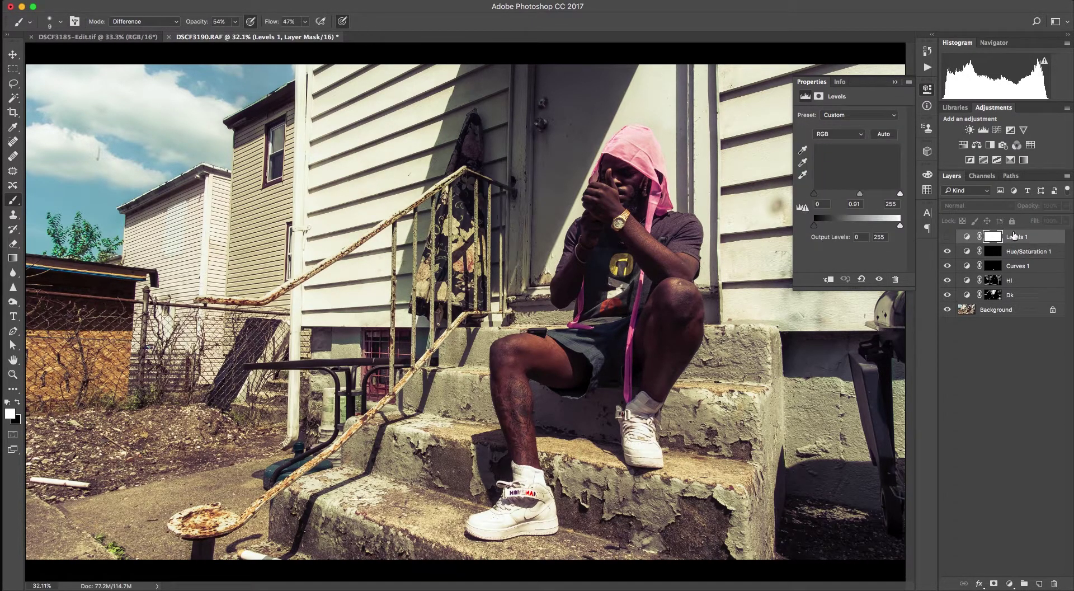
key("e")
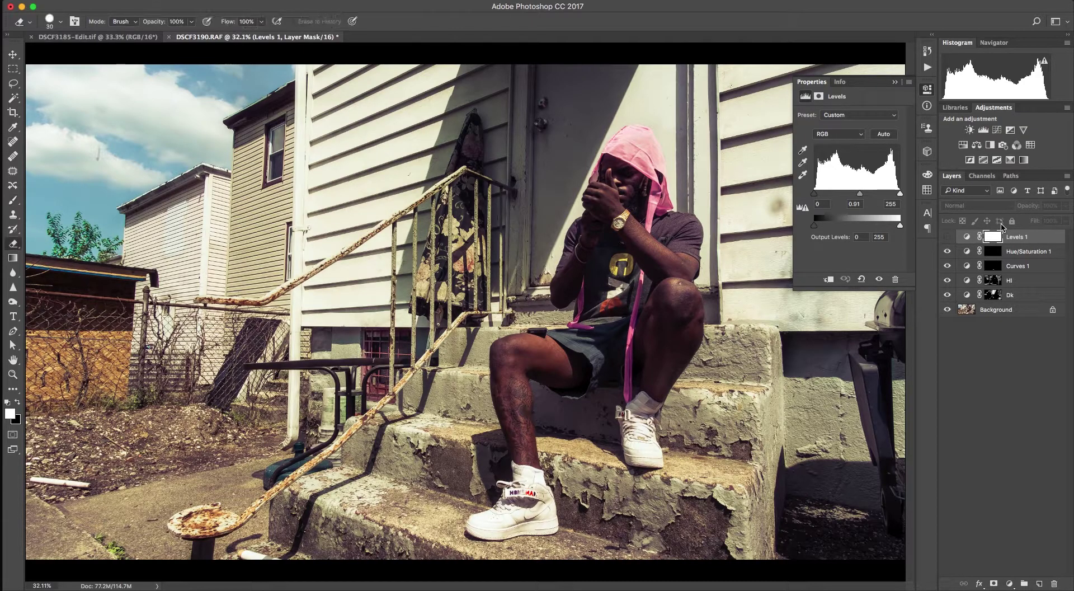
Stamp all visible layers into a merged Layer 1 and duplicate it.
left_click(1040, 255)
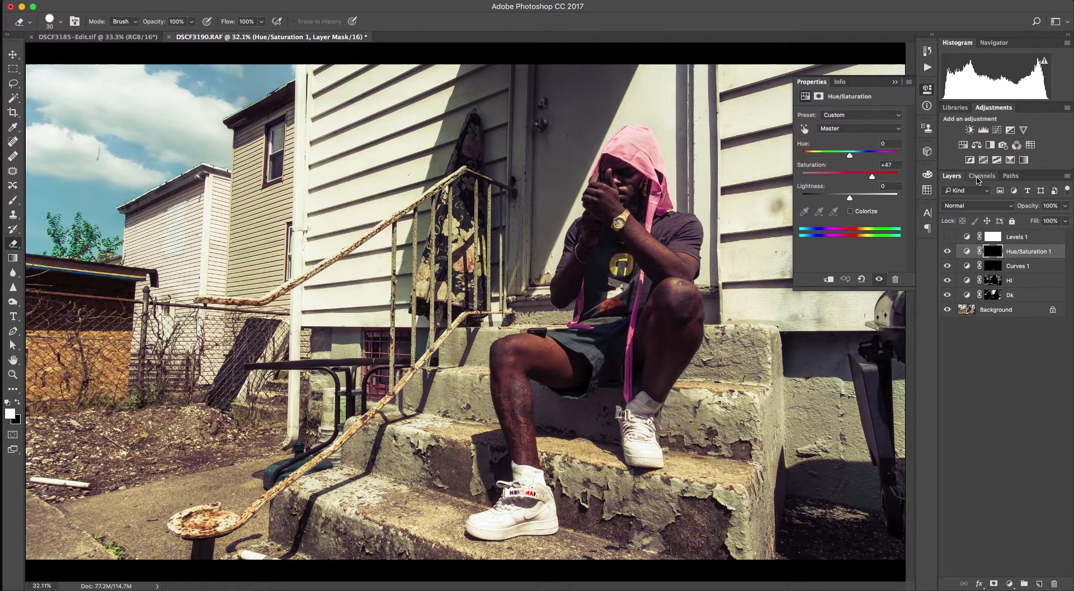
key("ctrl+shift+alt+e")
key("x")
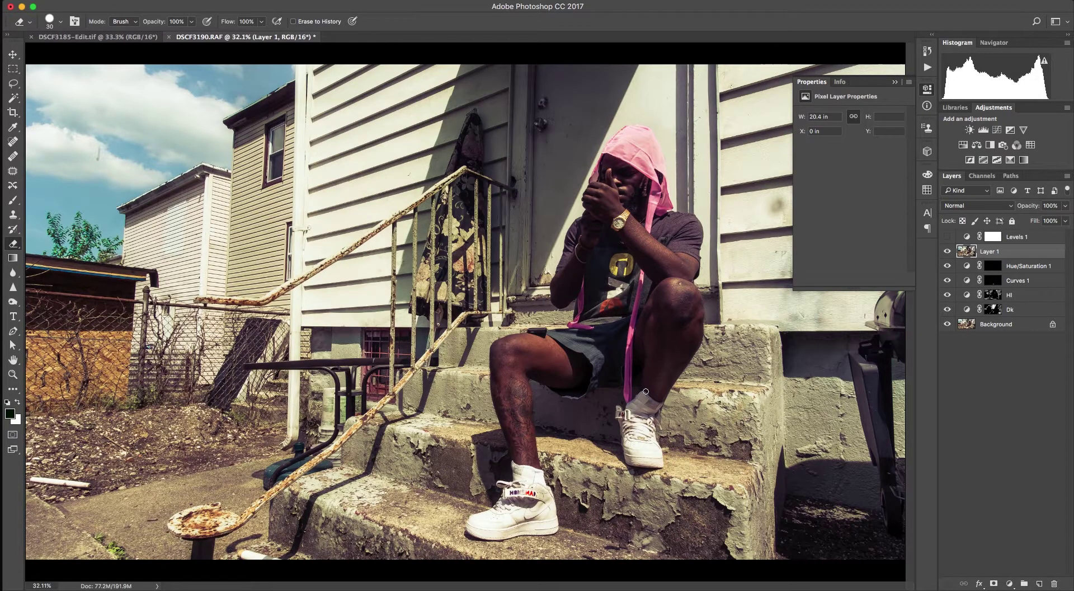
key("b")
key("ctrl+j")
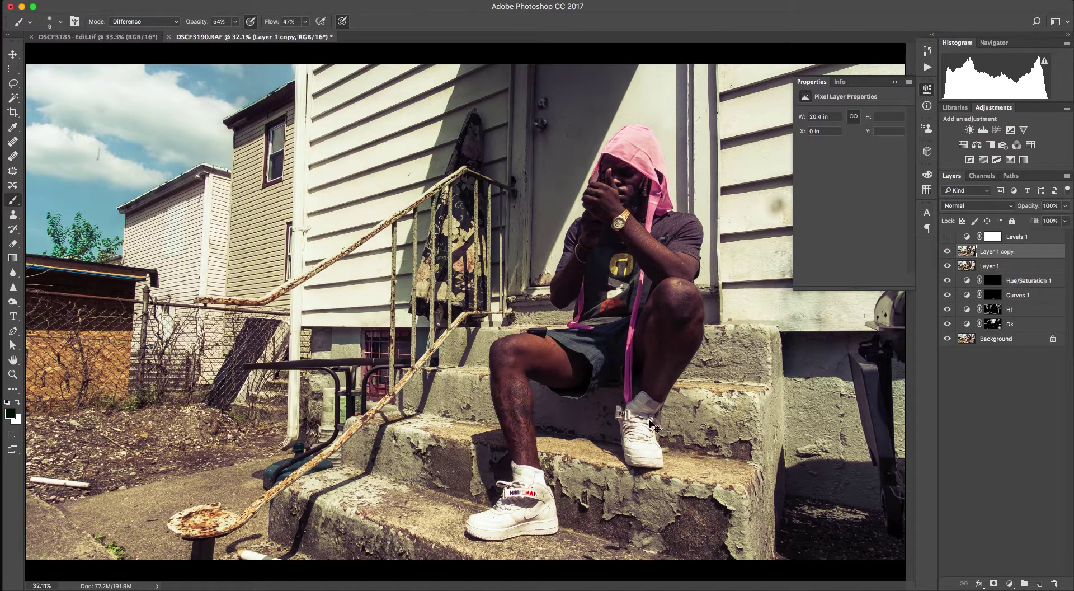
Apply a 0.7-pixel High Pass filter to the Layer 1 copy.
left_click(280, 2)
mouse_move(284, 221)
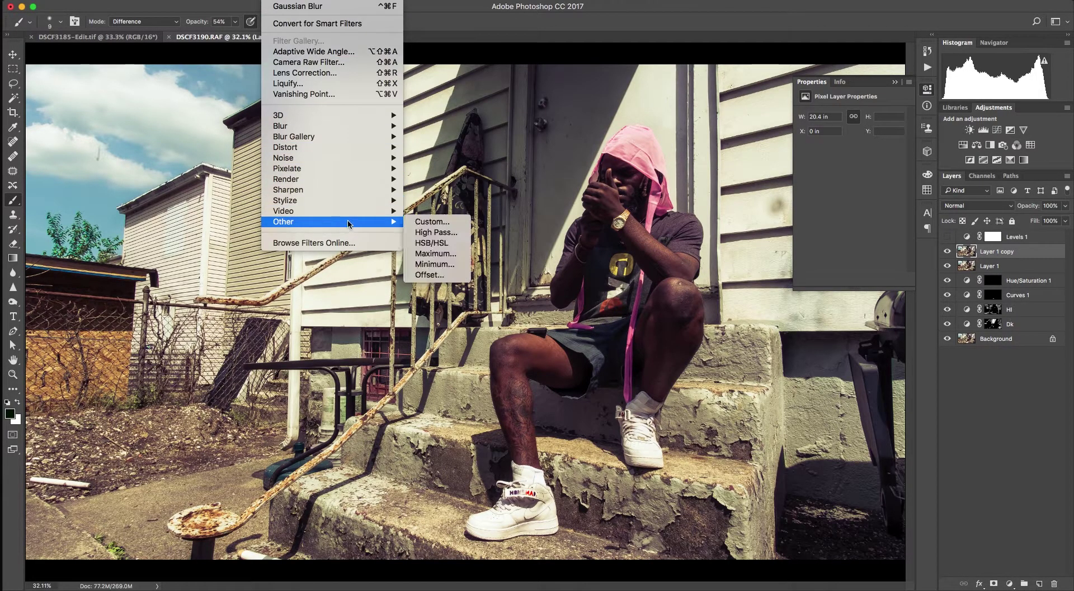
left_click(435, 232)
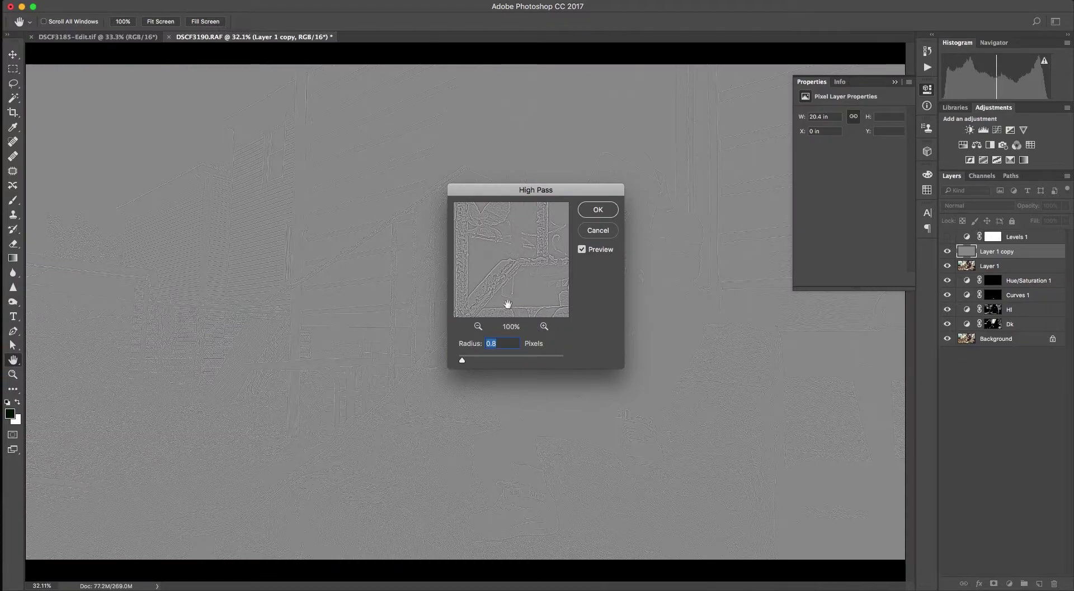
type("0.8")
key("BackSpace")
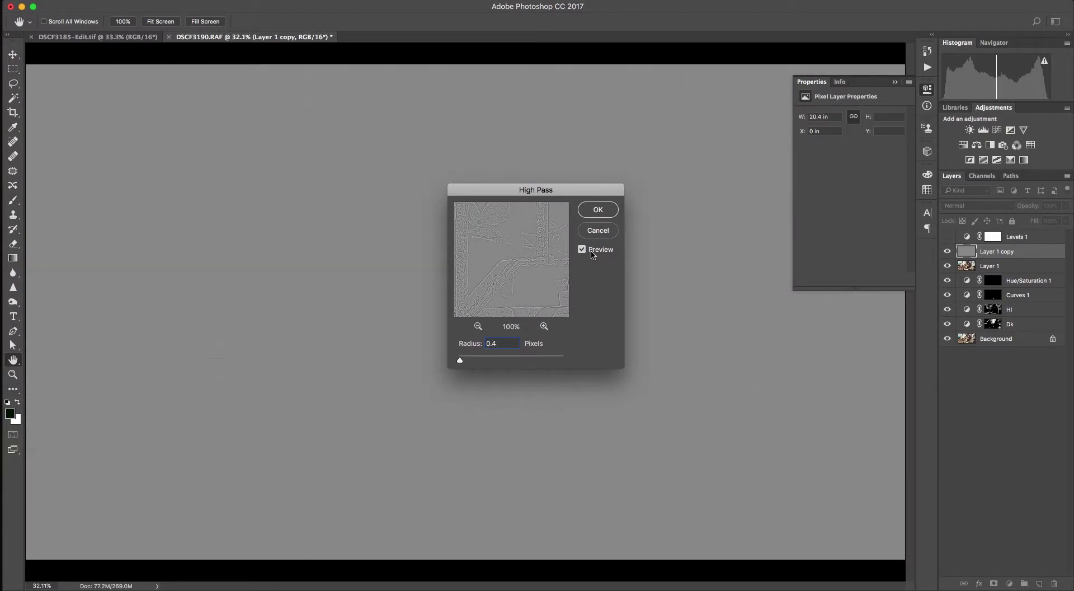
key("BackSpace")
type("7")
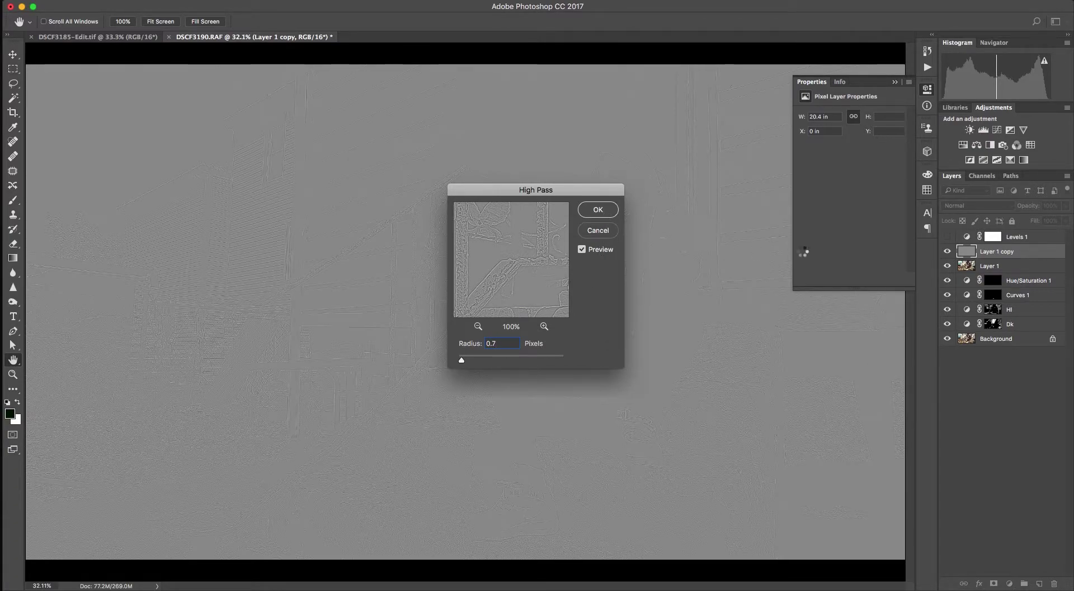
key("Return")
Set the High Pass sharpening layer's blend mode to Overlay.
left_click(976, 206)
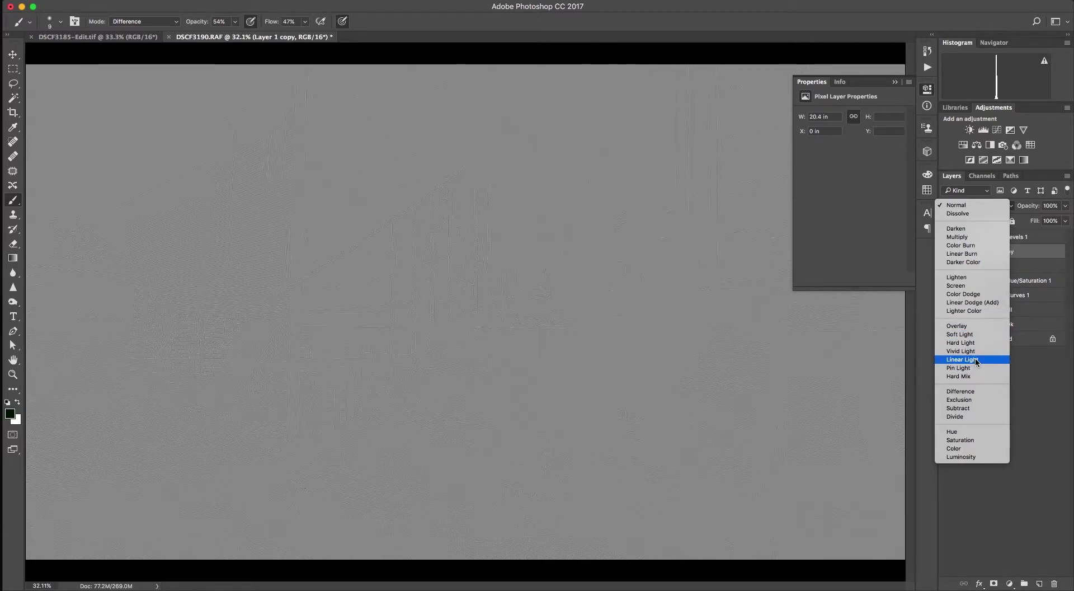
left_click(960, 334)
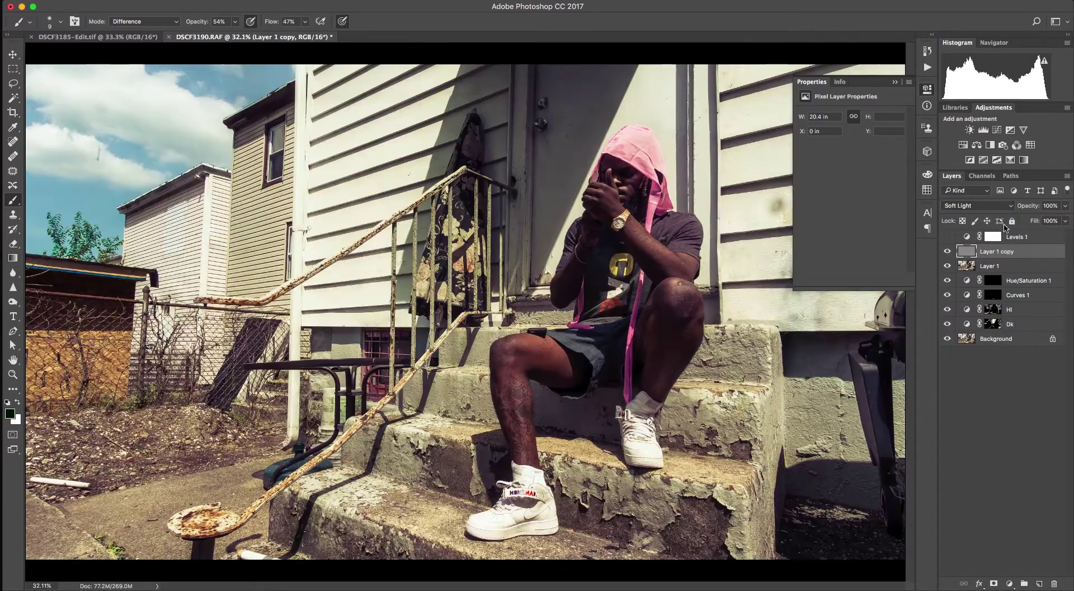
left_click(999, 208)
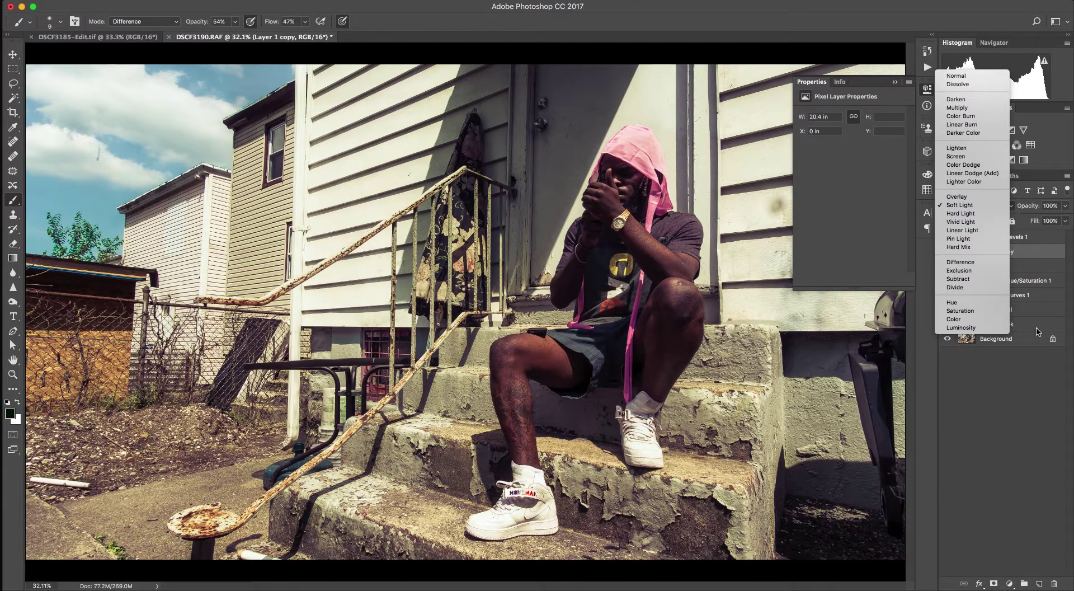
left_click(983, 197)
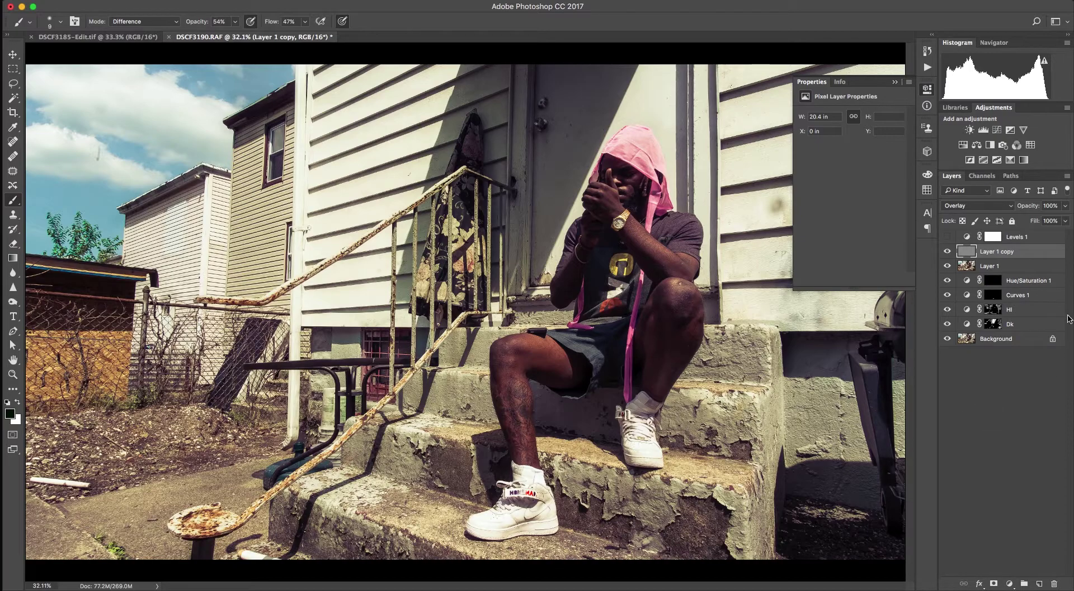
Draw a white rectangle slightly larger than the photo.
left_click(1039, 583)
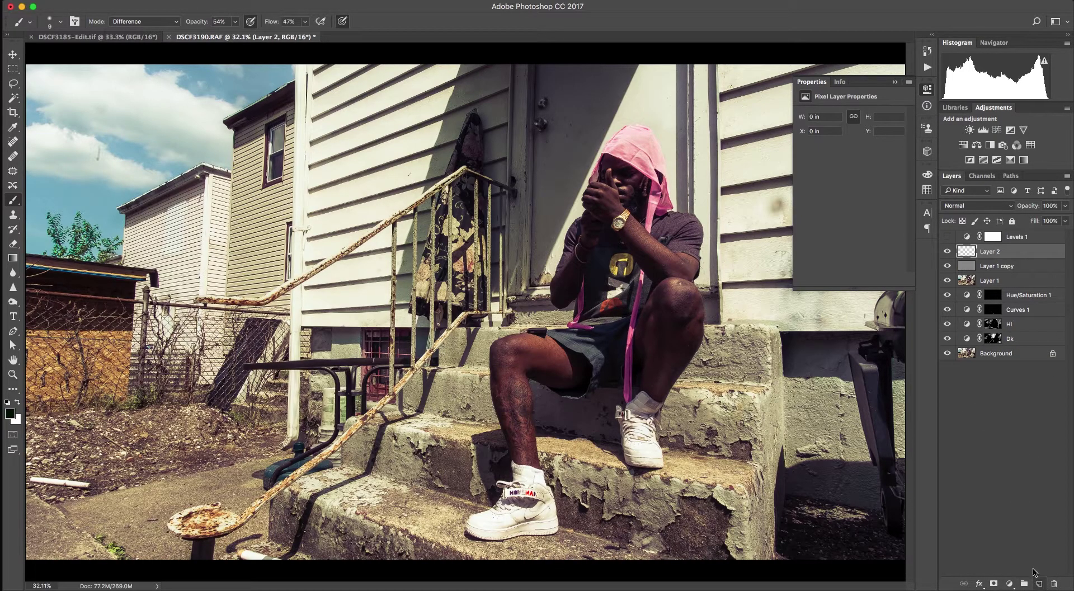
left_click(17, 402)
left_click(13, 389)
key("super+minus")
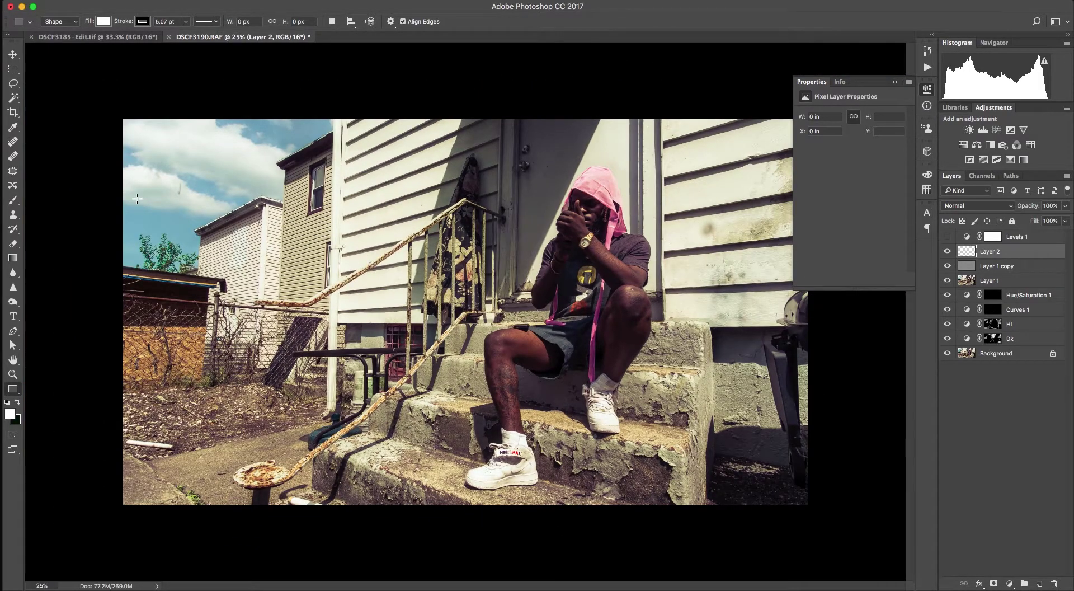
left_click(895, 82)
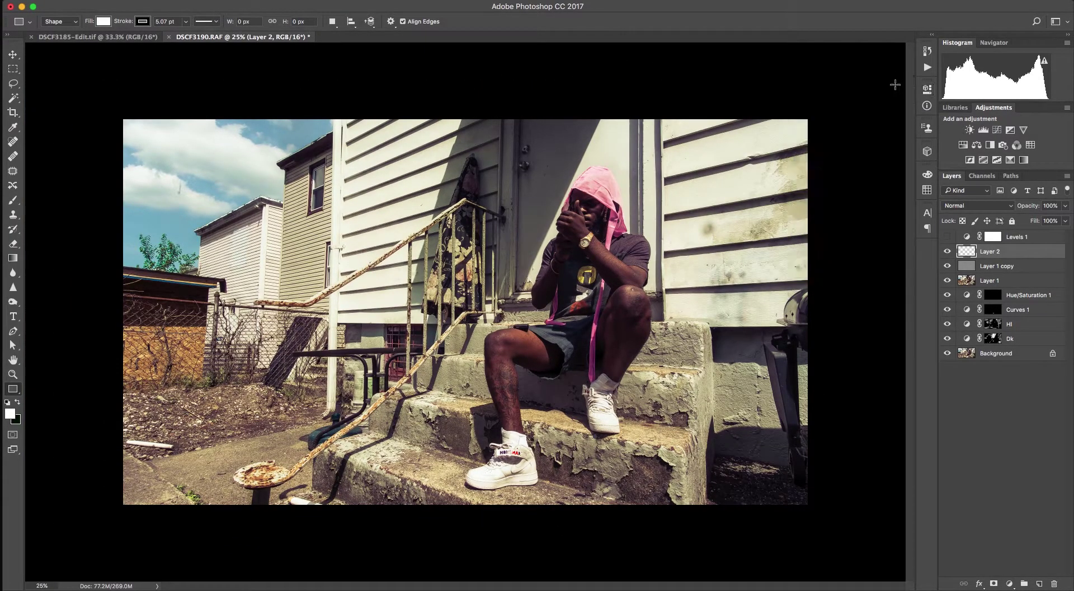
left_click_drag(107, 107, 821, 515)
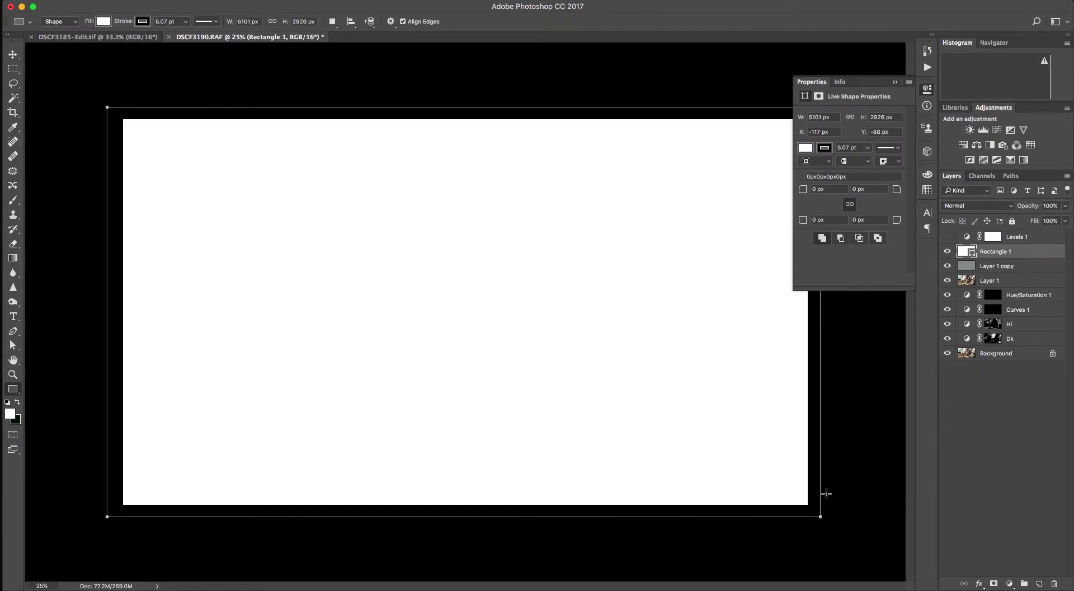
Set the Rectangle 1 layer to 5% opacity and toggle its visibility to compare.
left_click(1051, 205)
type("5")
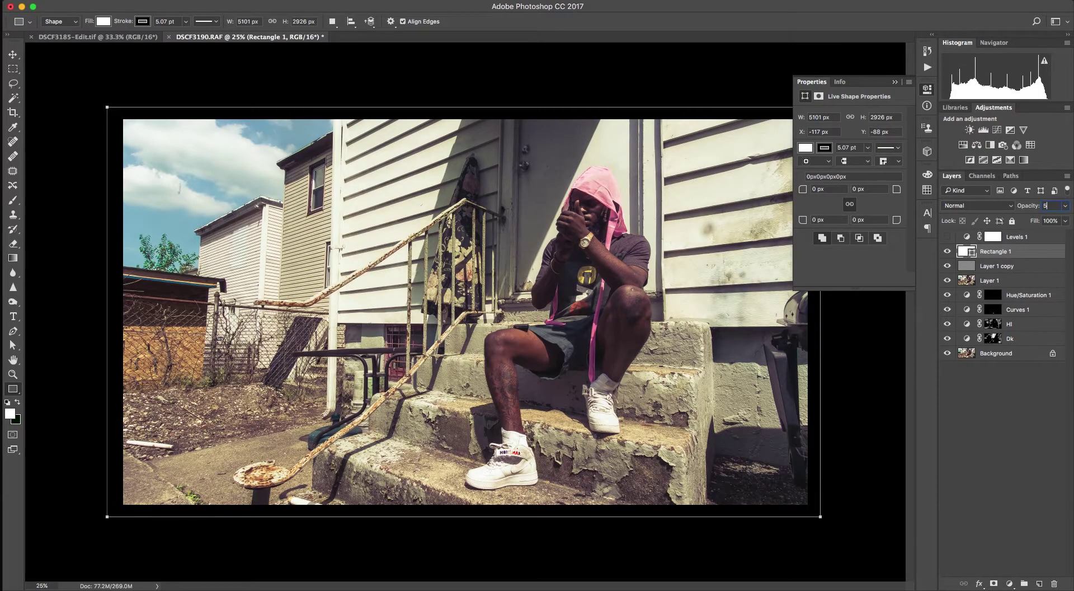
left_click(895, 82)
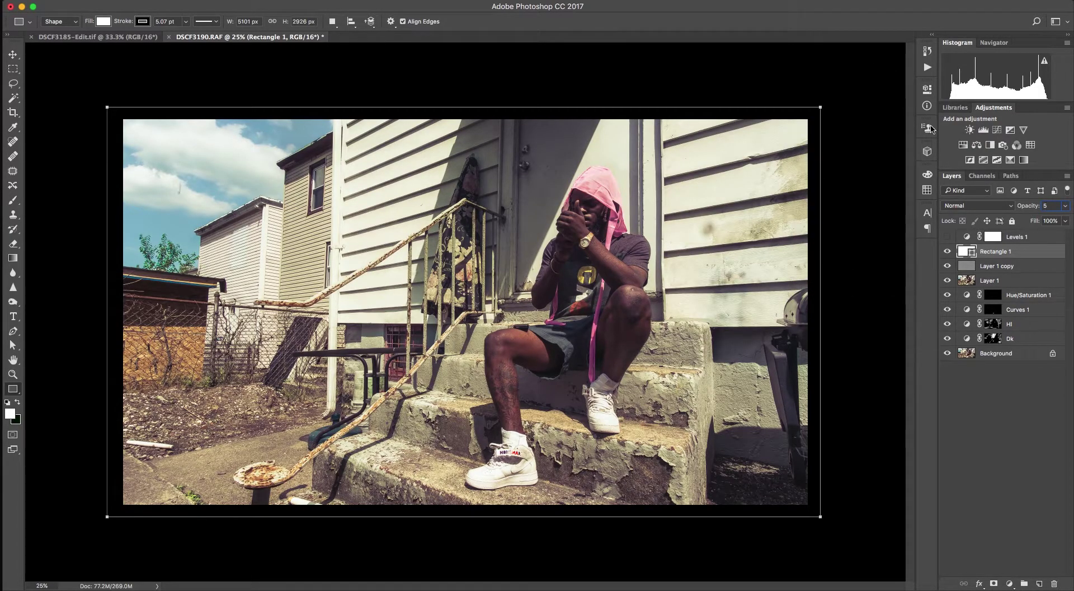
left_click(947, 252)
left_click(947, 252)
left_click(329, 1)
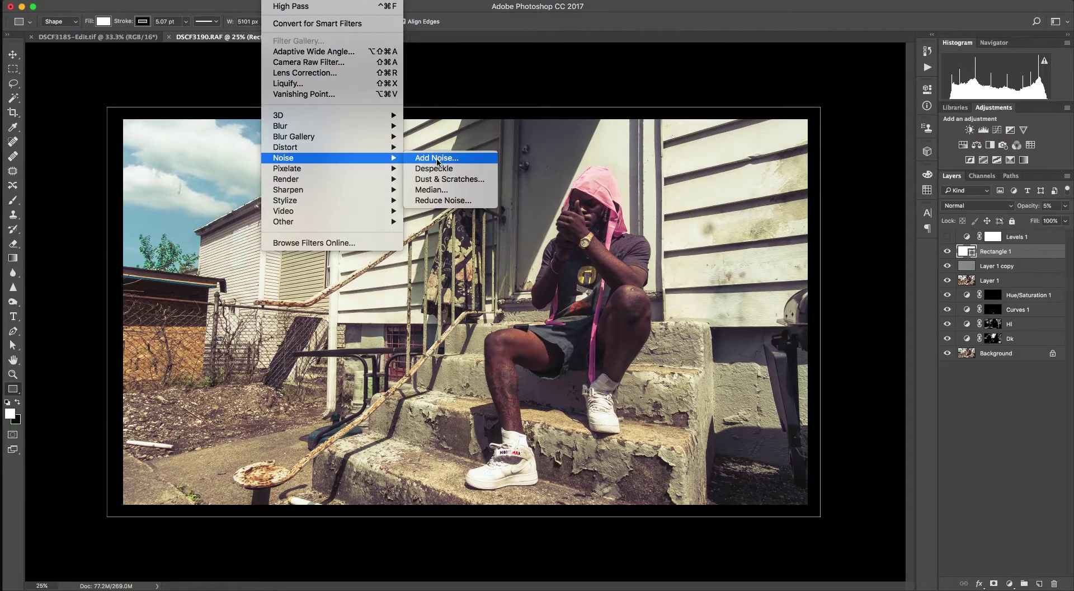
Apply an Add Noise smart filter with raised amount to Rectangle 1, then bring up DSCF3185-Edit.tif.
mouse_move(283, 158)
left_click(456, 158)
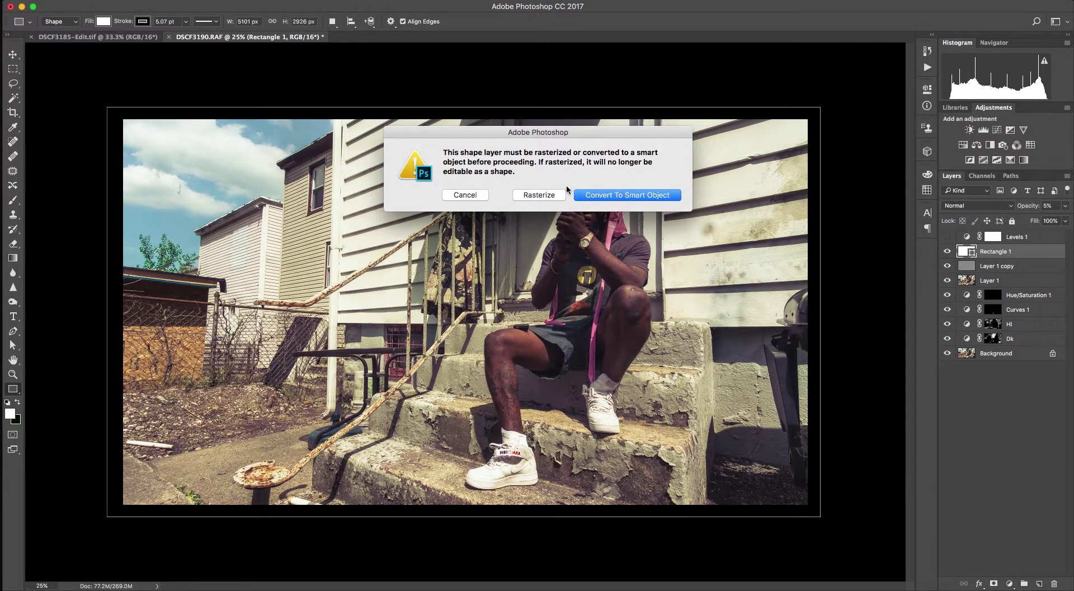
left_click(601, 195)
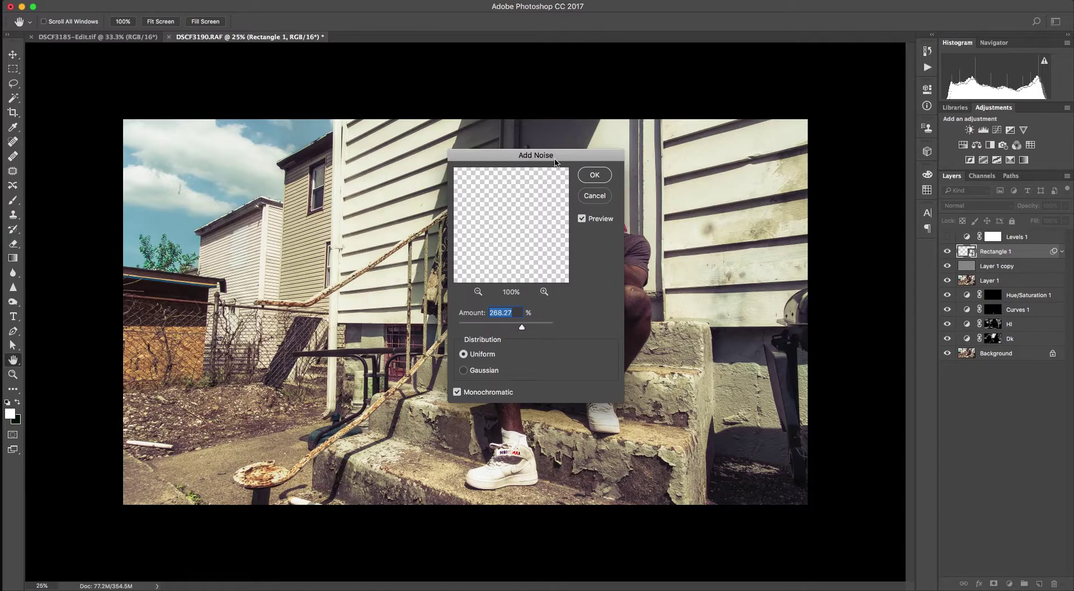
left_click_drag(562, 155, 811, 116)
mouse_move(771, 288)
left_mouse_down()
mouse_move(788, 282)
mouse_move(768, 287)
left_mouse_up()
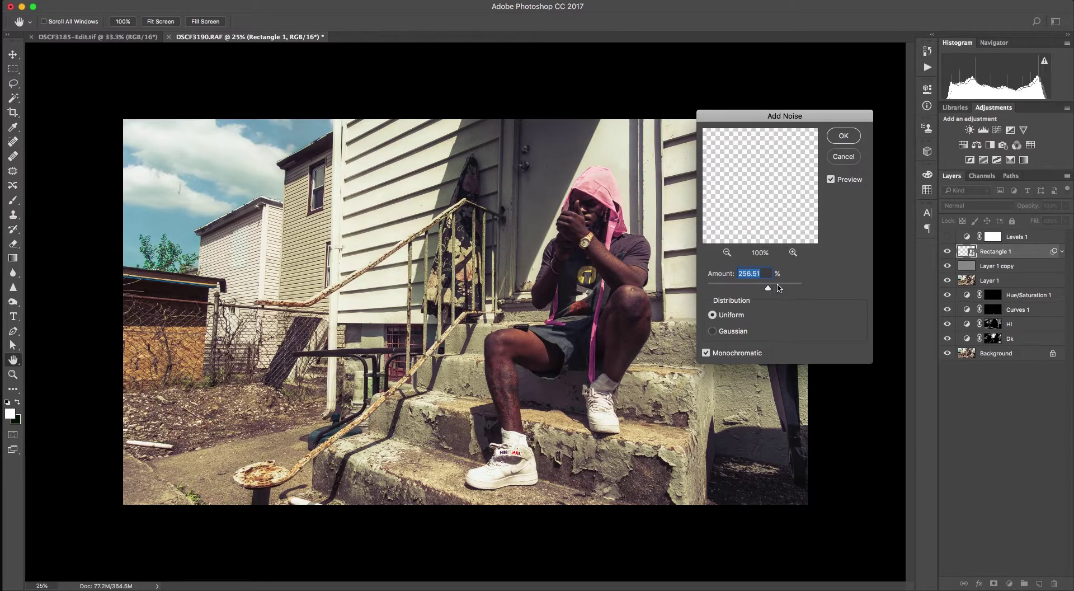
left_click(741, 330)
left_click(739, 315)
left_click(843, 140)
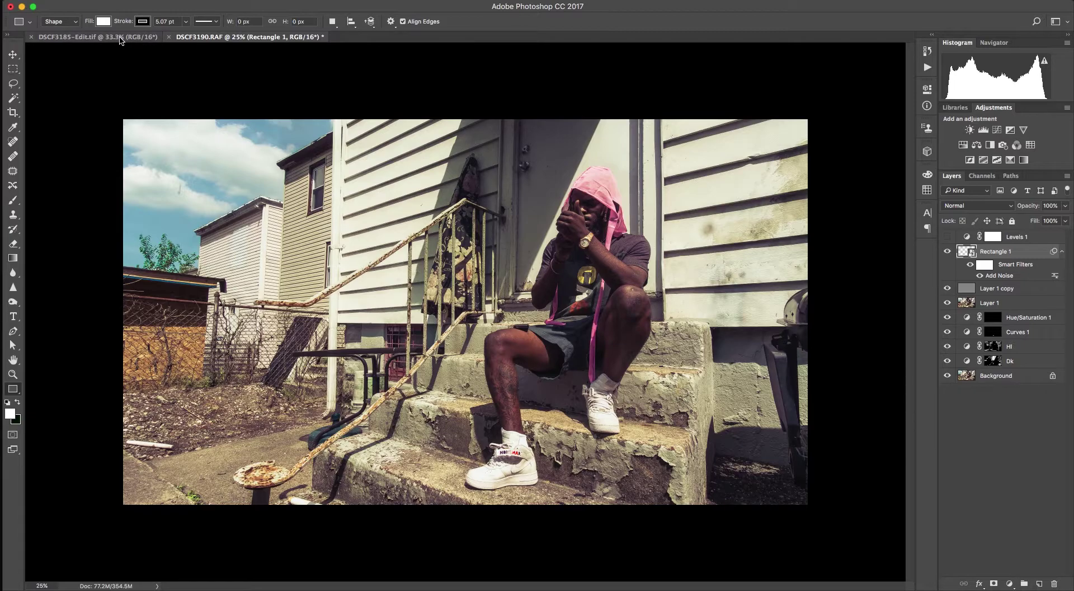
left_click(120, 38)
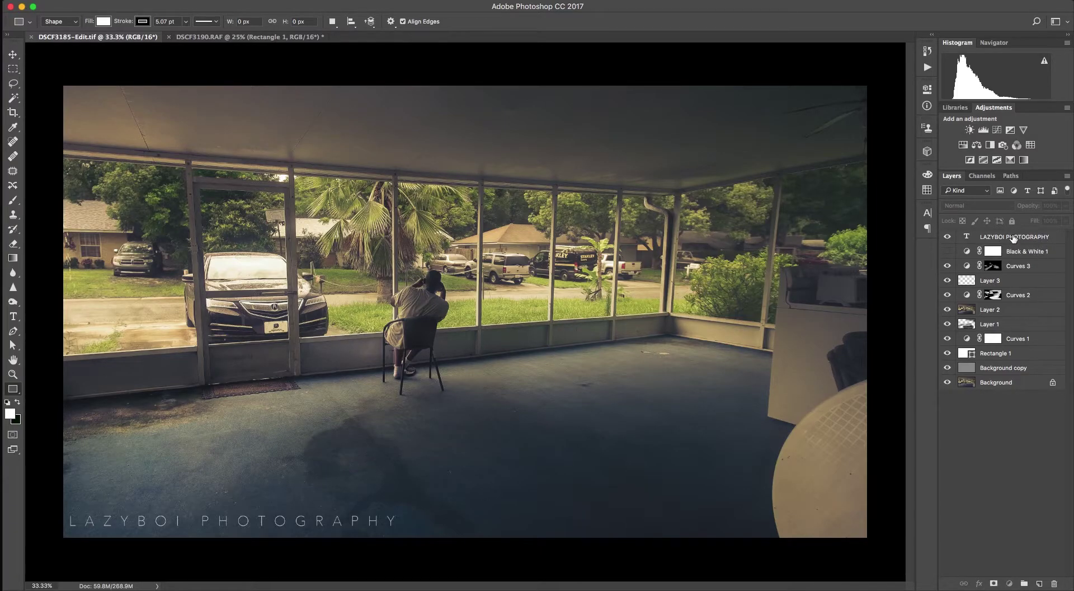
Drag the LAZYBOI PHOTOGRAPHY text layer into DSCF3190.RAF and move it to the bottom-left edge.
left_click_drag(1015, 237, 514, 73)
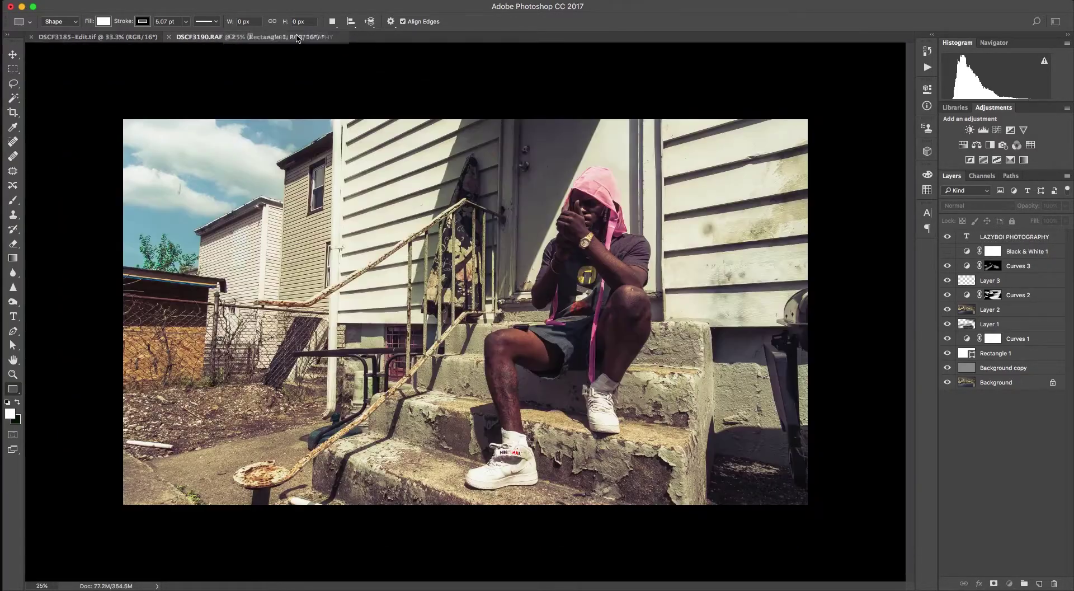
mouse_move(514, 72)
left_mouse_down()
mouse_move(411, 98)
mouse_move(762, 394)
mouse_move(720, 397)
left_mouse_up()
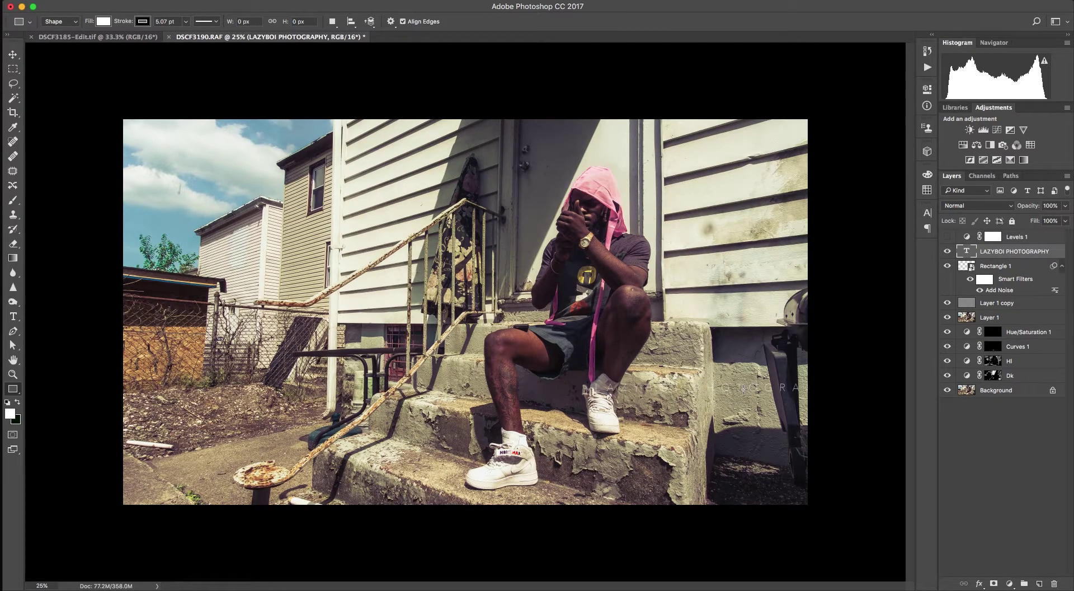
key("ctrl+t")
left_click_drag(756, 387, 290, 479)
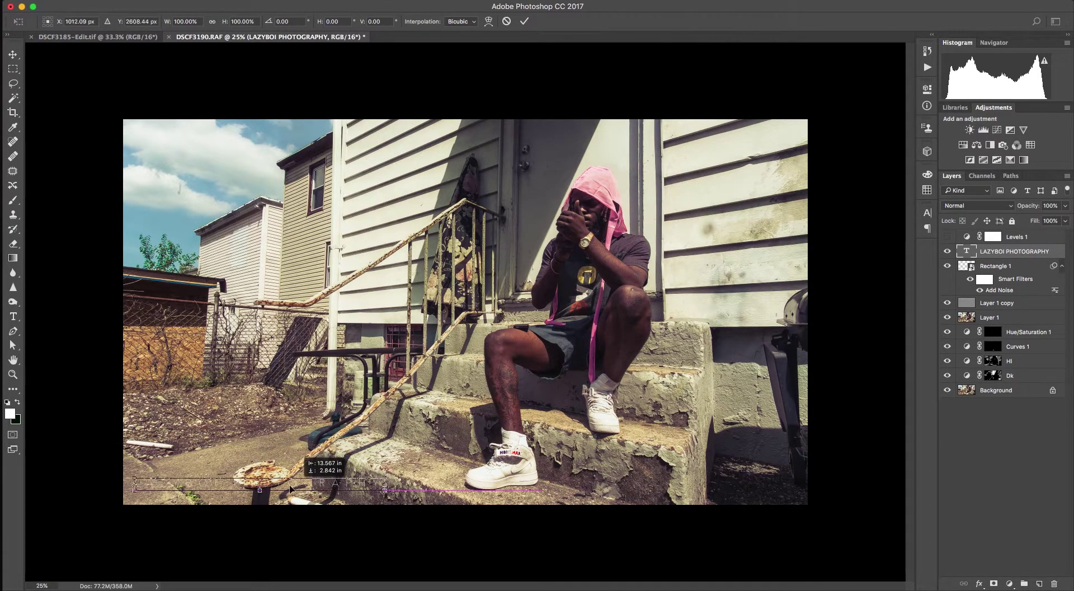
left_click_drag(290, 479, 290, 494)
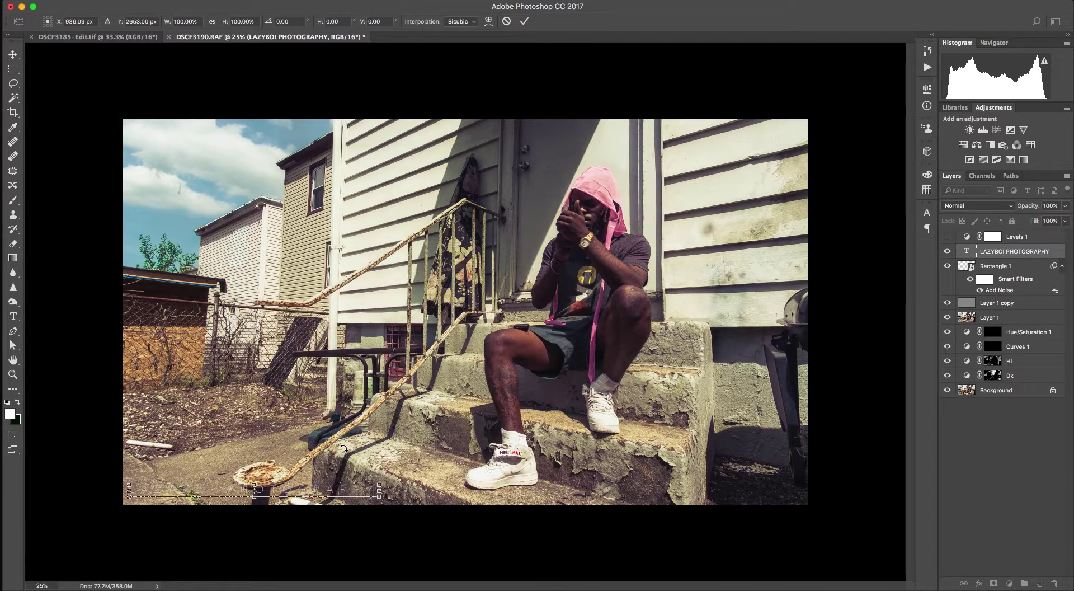
key("Return")
Change the watermark text's font style to Avenir Next Regular.
key("u")
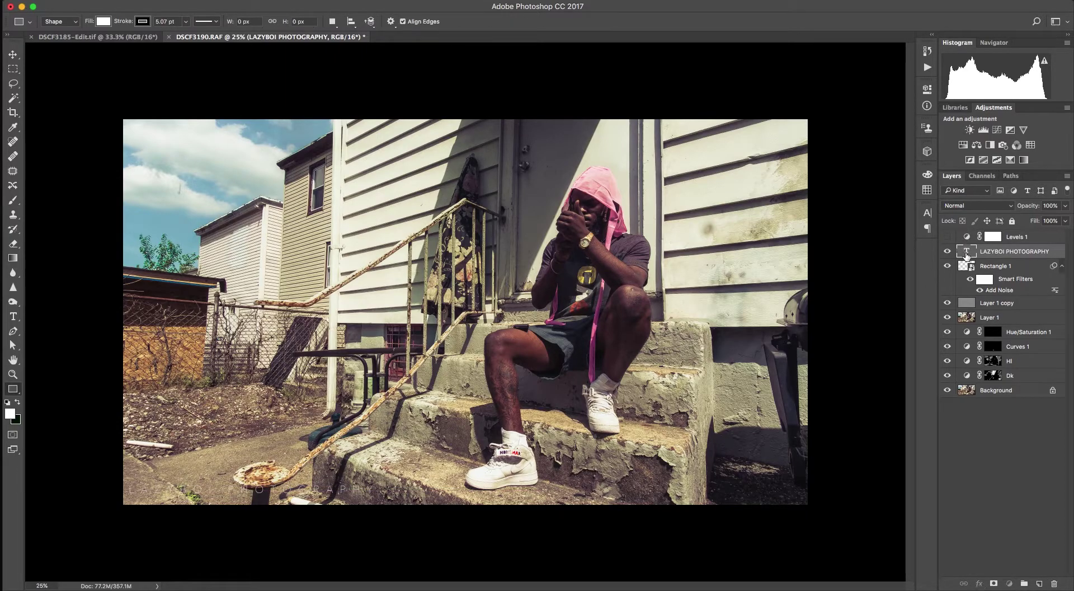
double_click(968, 251)
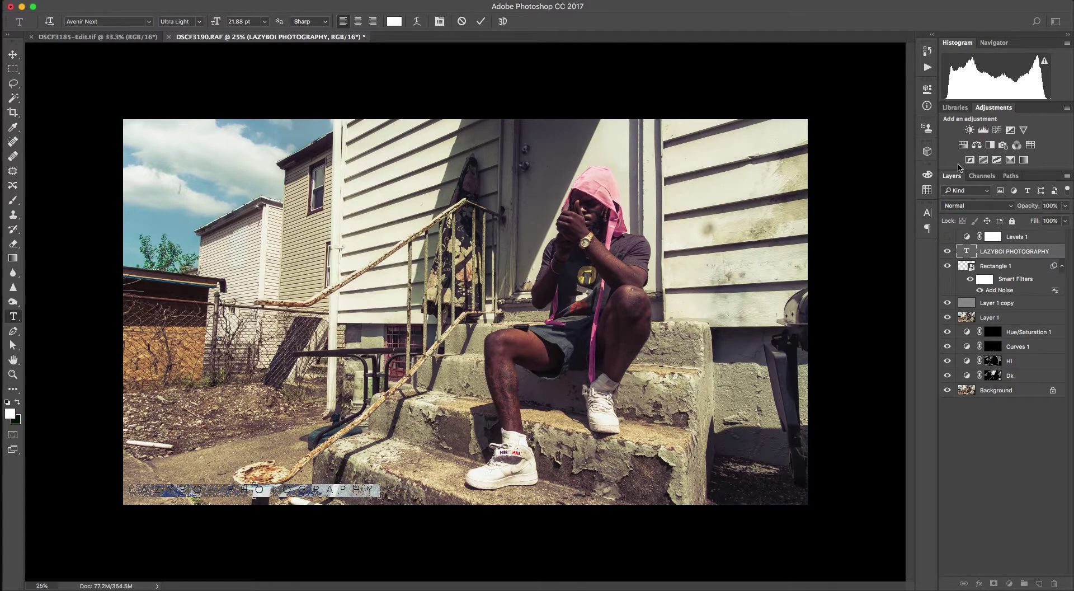
key("ctrl+t")
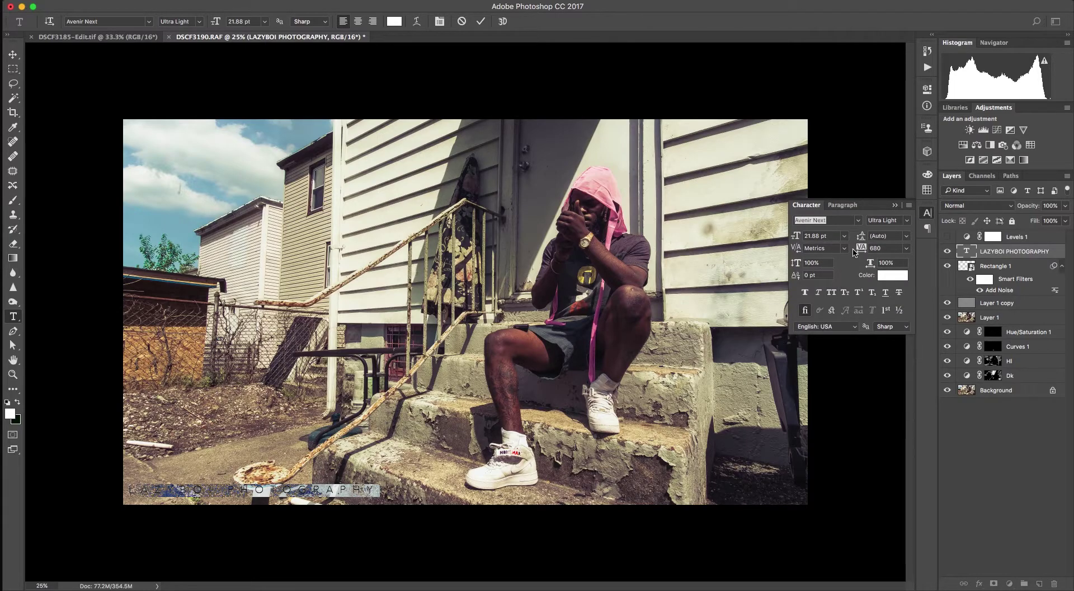
left_click(907, 223)
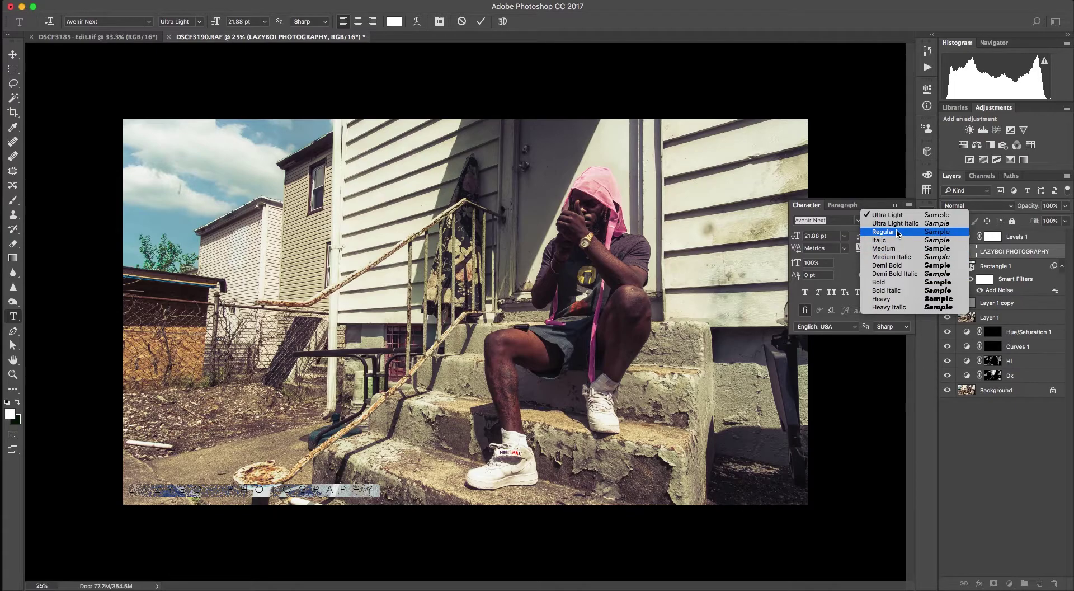
left_click(890, 232)
key("ctrl+Return")
Add a new empty Layer 2 above Rectangle 1.
key("u")
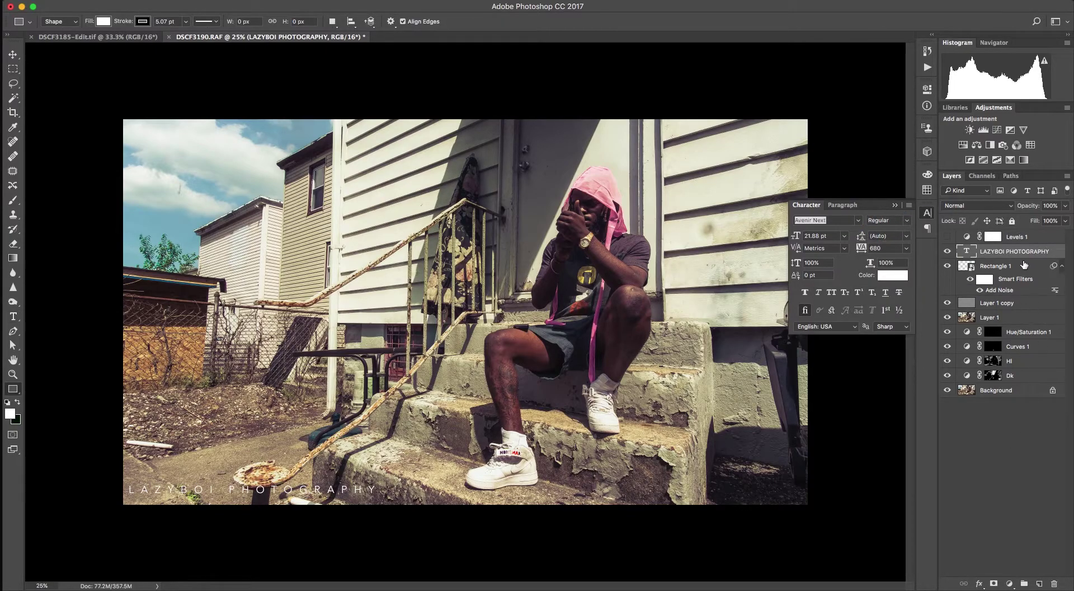
left_click(1024, 265)
left_click(1039, 584)
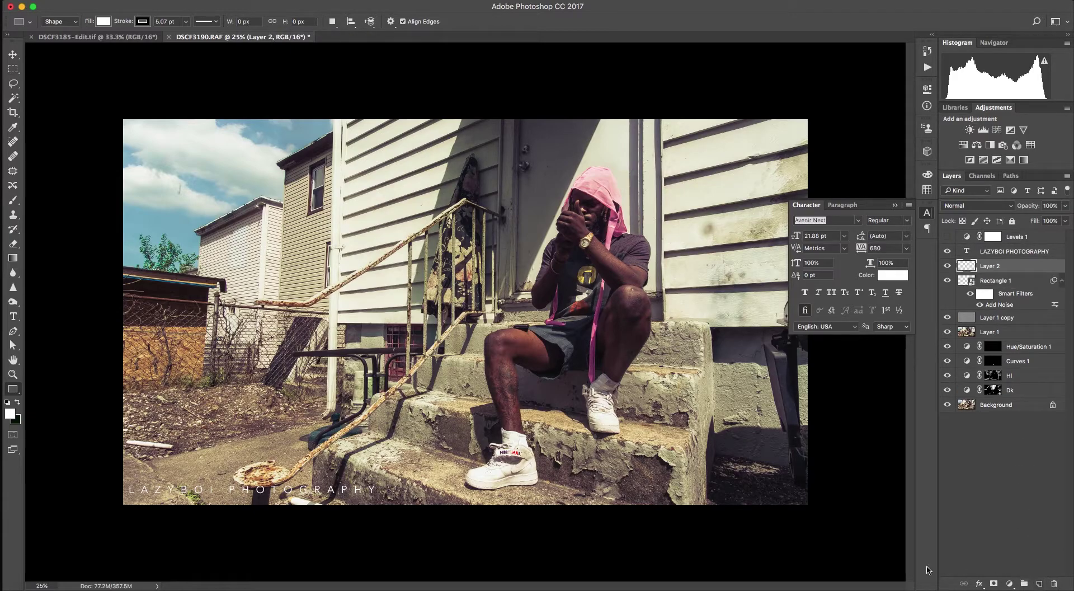
Paint black size-600 darkening strokes around the watermark and lower steps on Layer 2.
key("b")
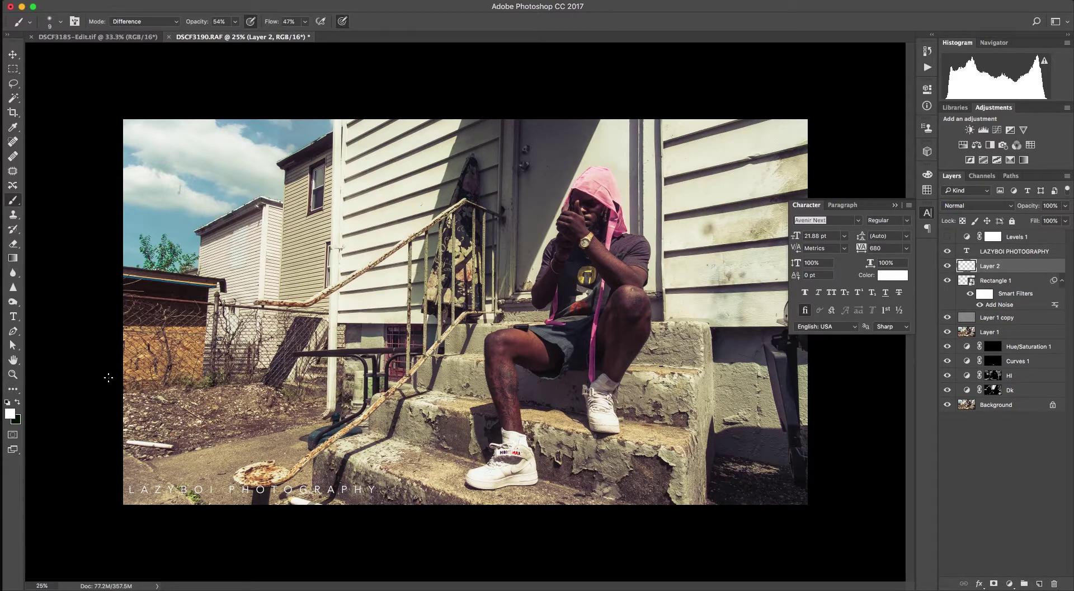
key("x")
key("bracketright")
key("bracketright")
key("bracketright")
key("bracketright")
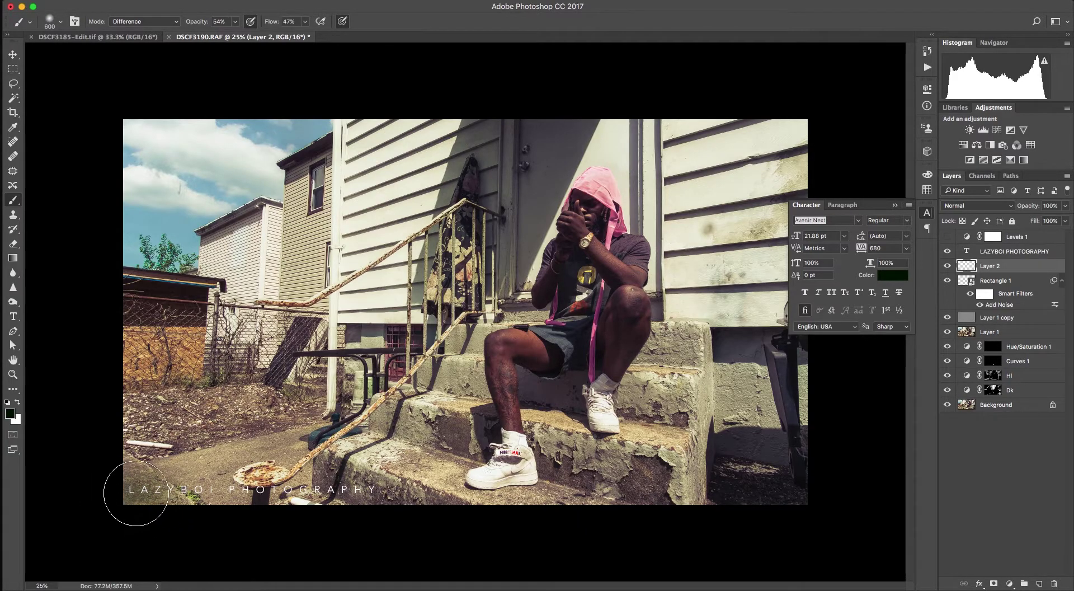
left_click_drag(136, 493, 253, 503)
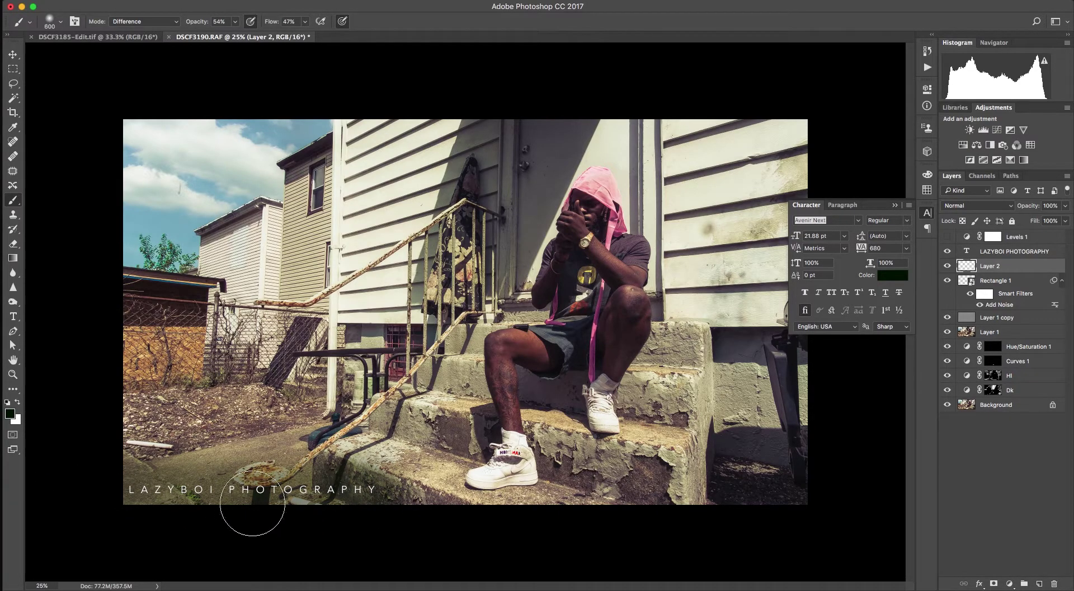
left_click(10, 414)
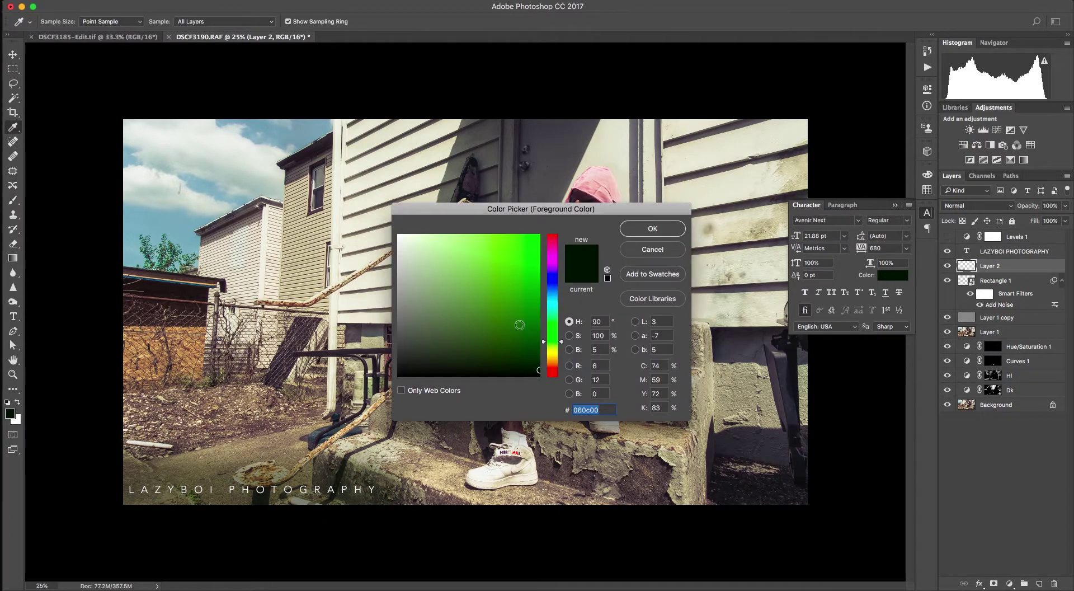
type("00000000")
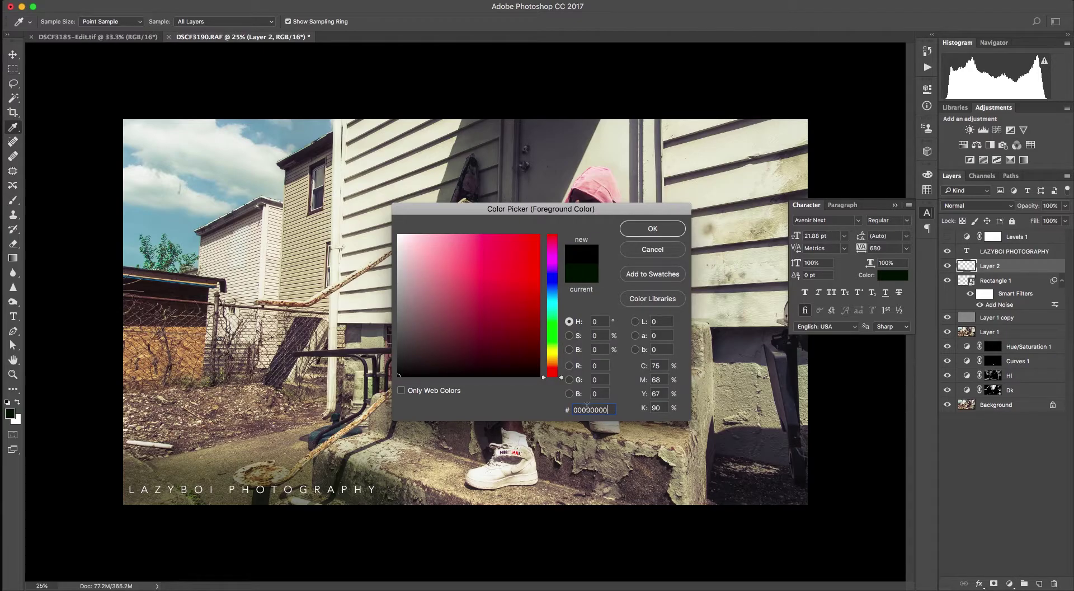
key("Return")
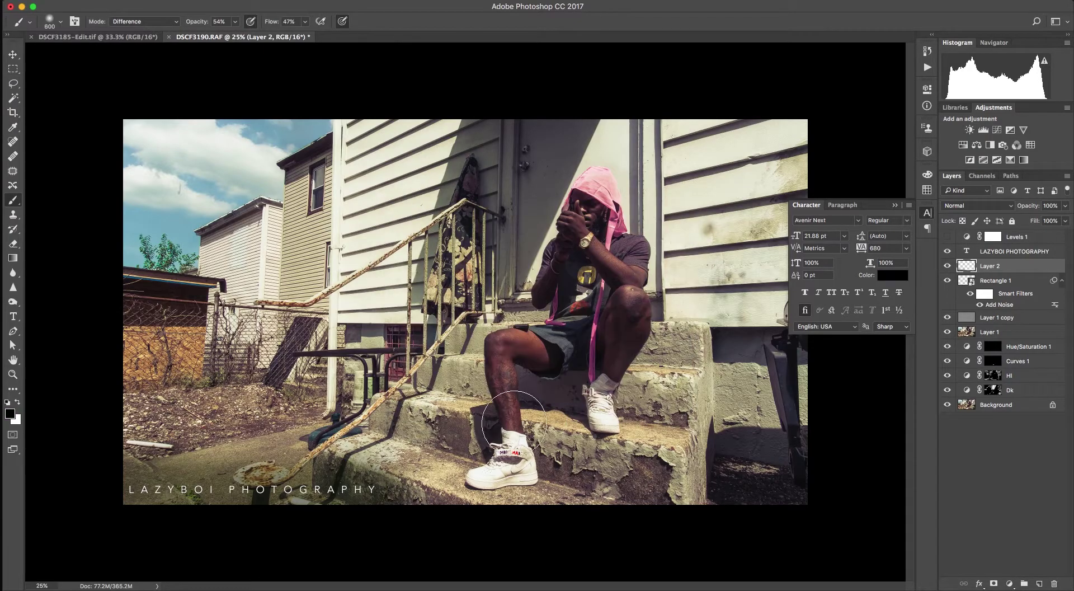
mouse_move(284, 486)
left_mouse_down()
mouse_move(240, 479)
mouse_move(116, 511)
mouse_move(168, 468)
mouse_move(179, 500)
left_mouse_up()
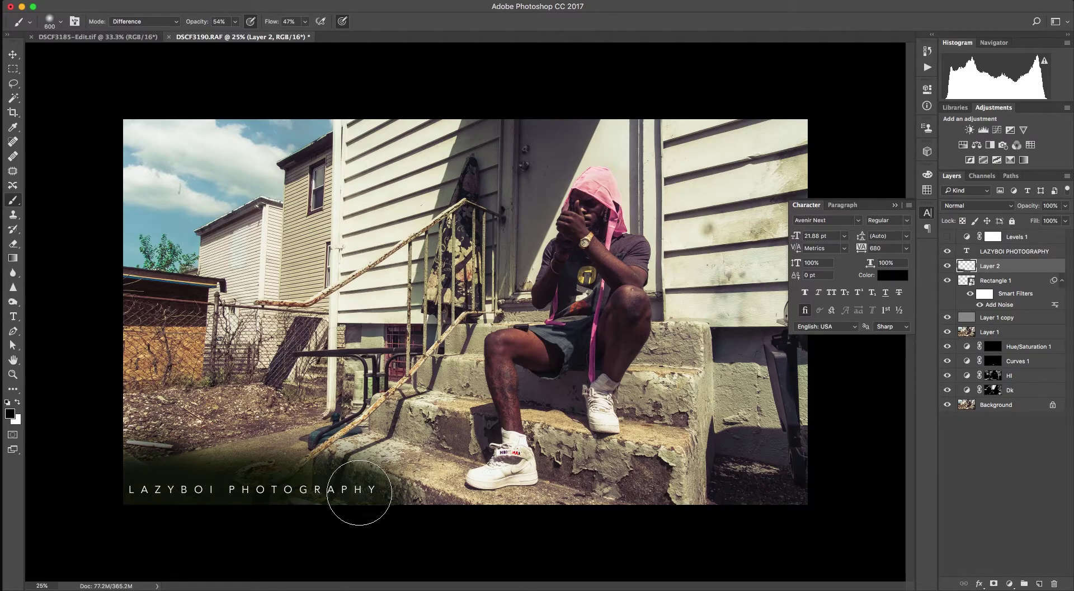
left_click_drag(355, 492, 264, 492)
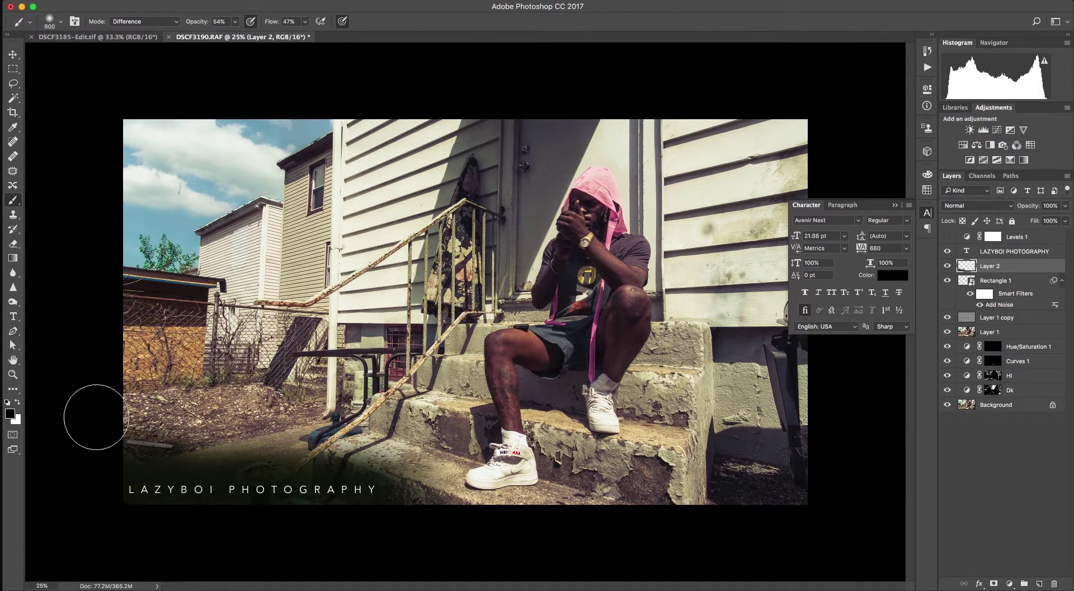
left_click_drag(91, 418, 120, 432)
left_click_drag(336, 498, 392, 475)
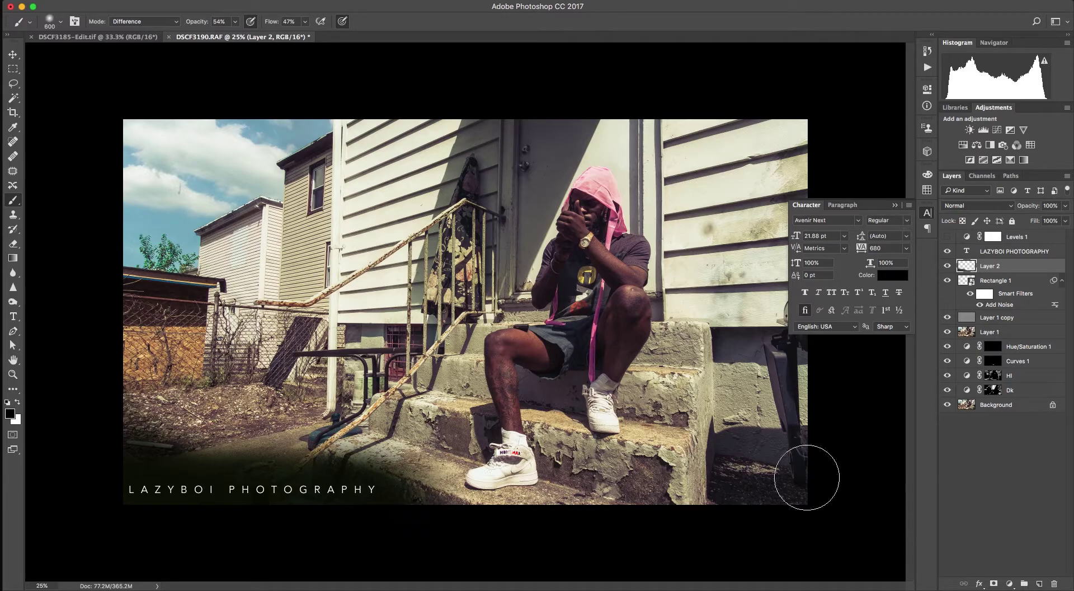
Replace it with a fresh layer holding one dark lower-left band at 67% opacity.
left_click_drag(1039, 209, 1027, 212)
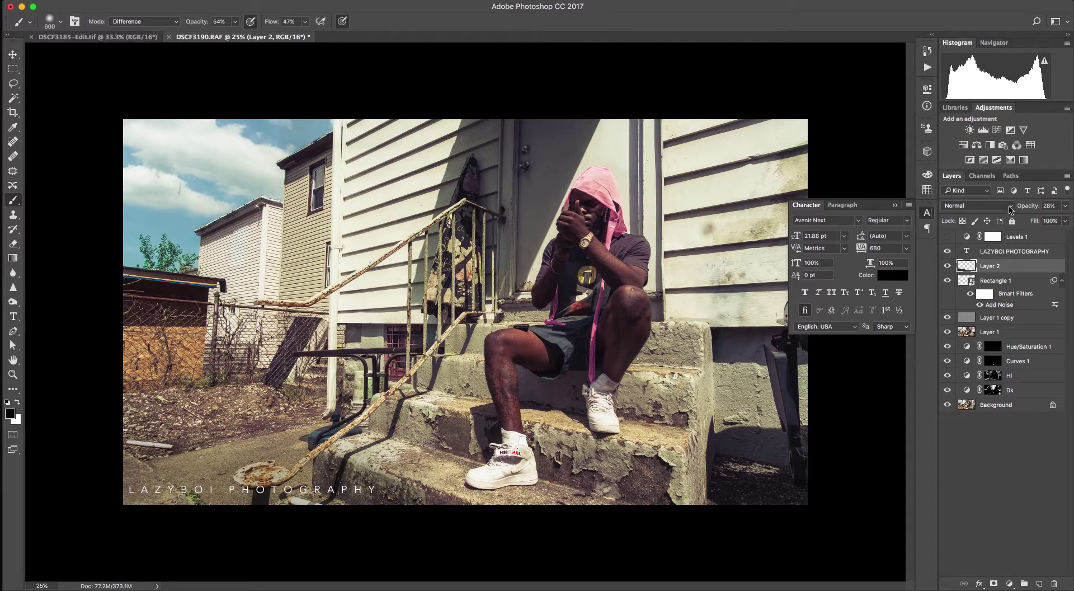
key("Delete")
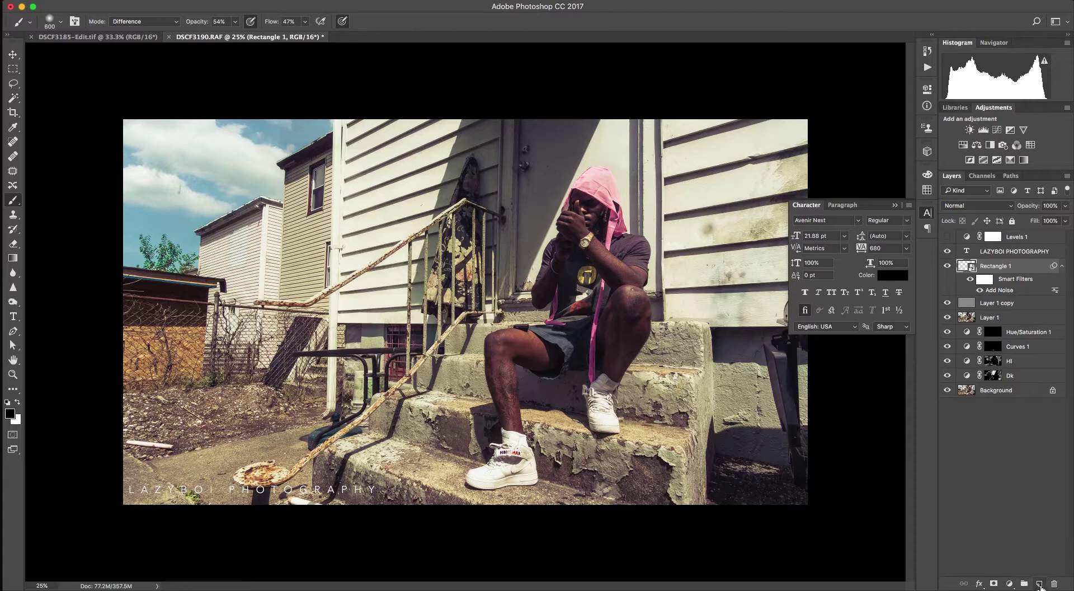
left_click(1039, 583)
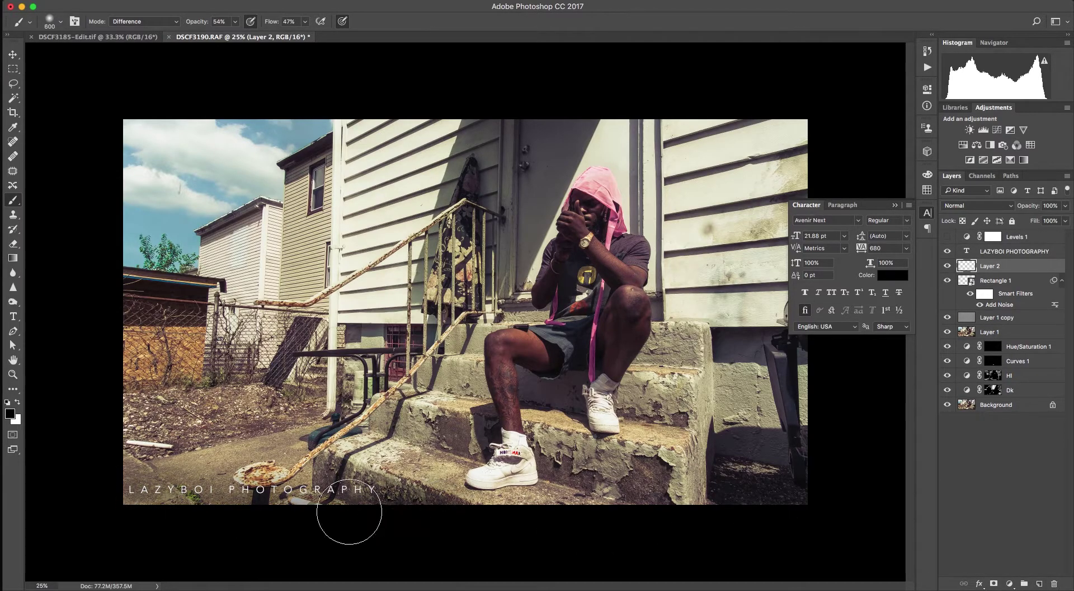
left_click_drag(349, 511, 43, 511)
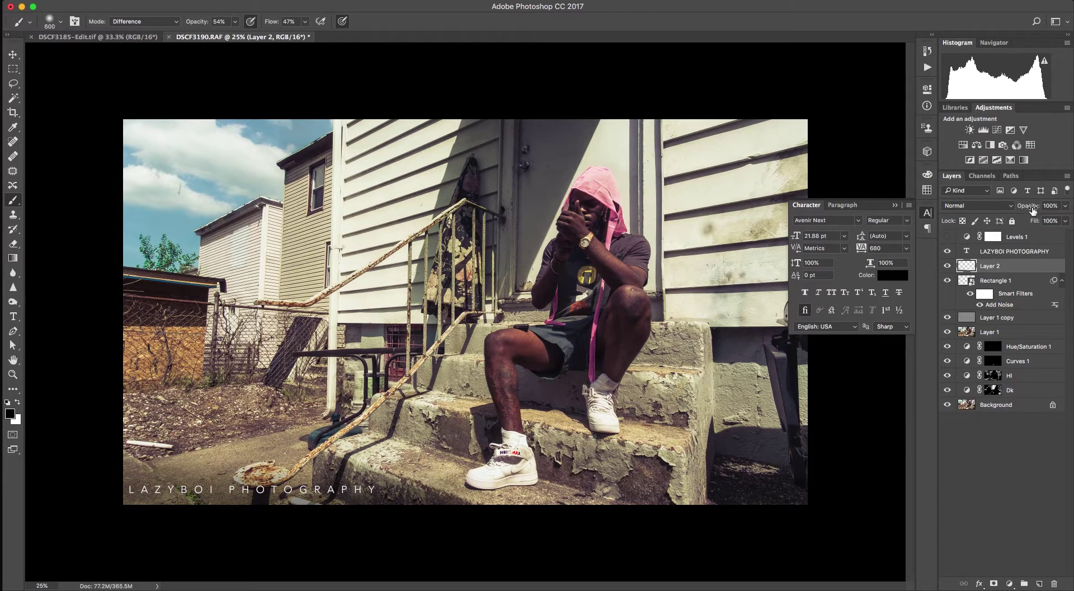
left_click_drag(1033, 209, 1015, 217)
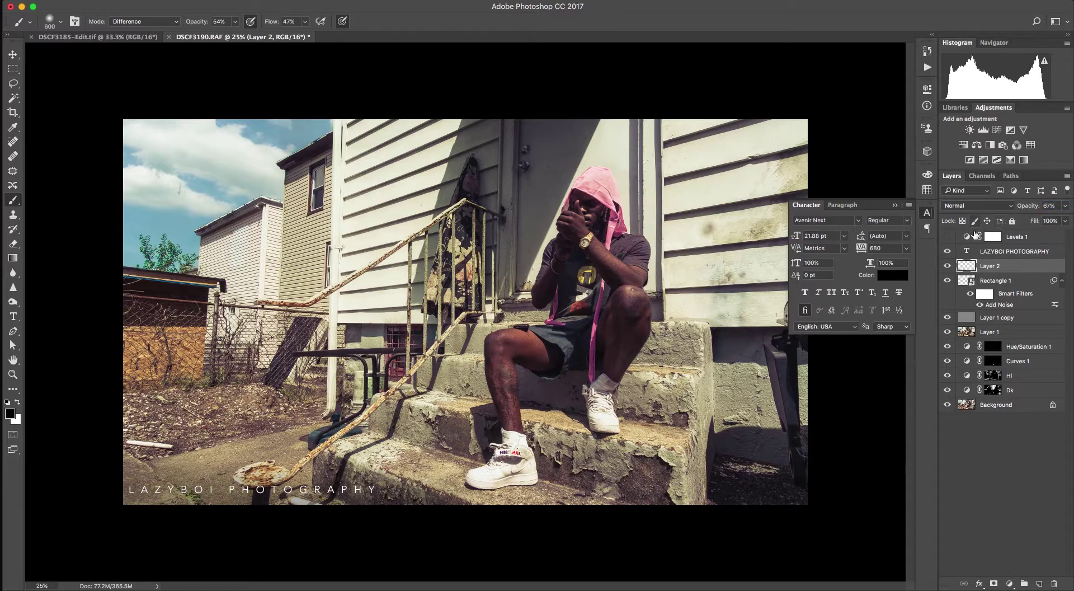
left_click(896, 206)
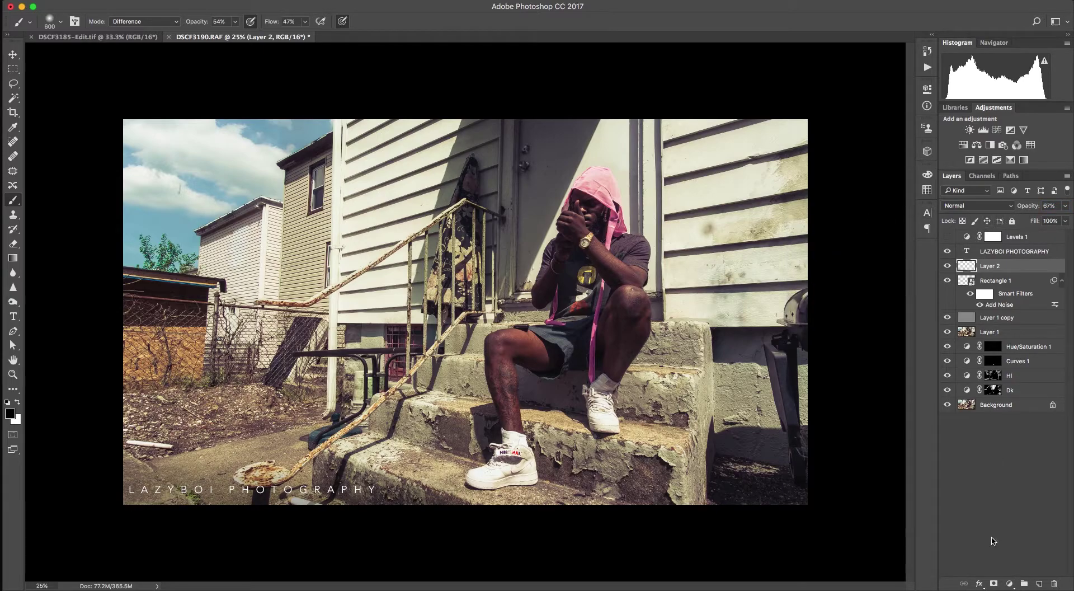
Add a darkening Curves 2 layer with an inverted, hiding mask.
left_click(1011, 582)
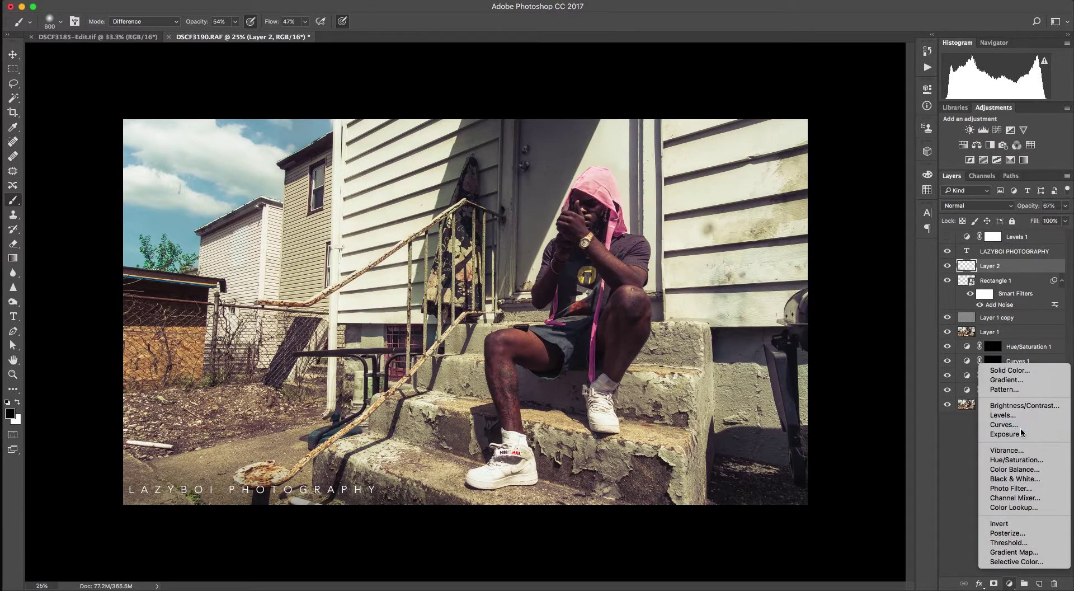
left_click(912, 404)
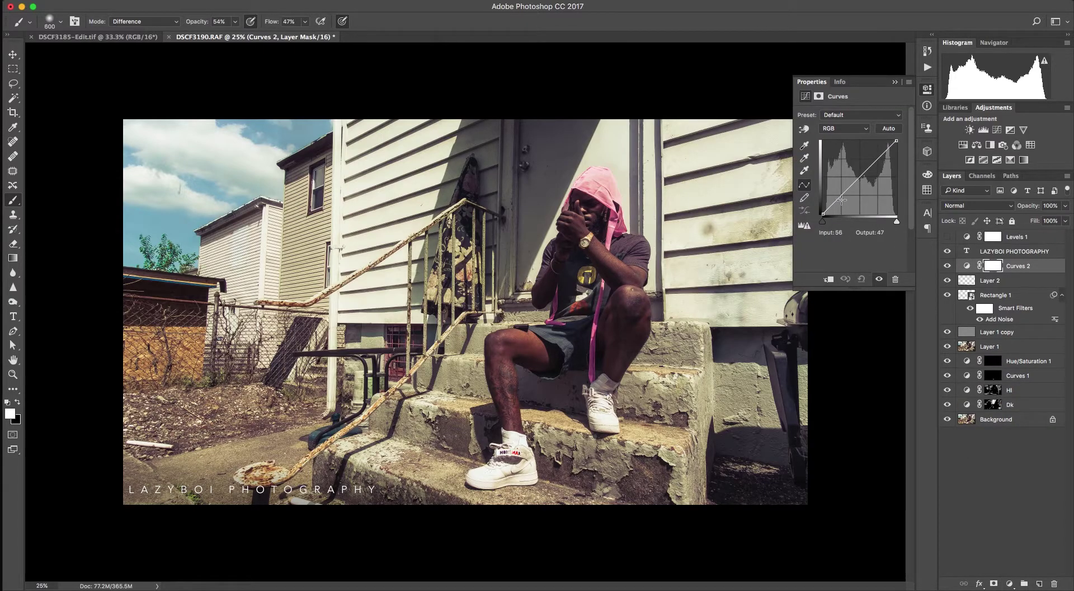
left_click(842, 200)
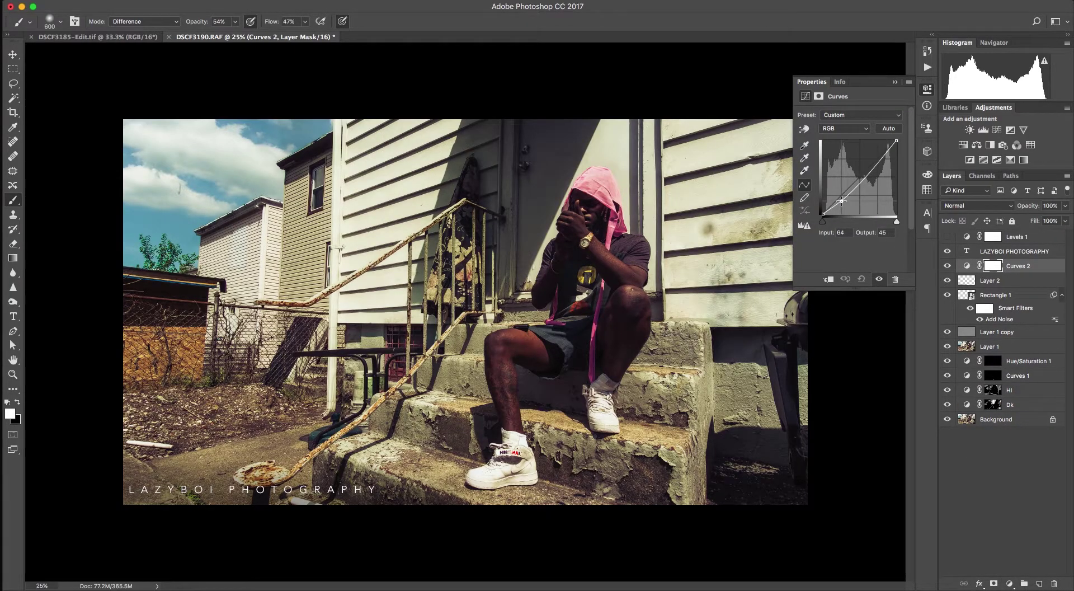
left_click(895, 82)
key("ctrl+i")
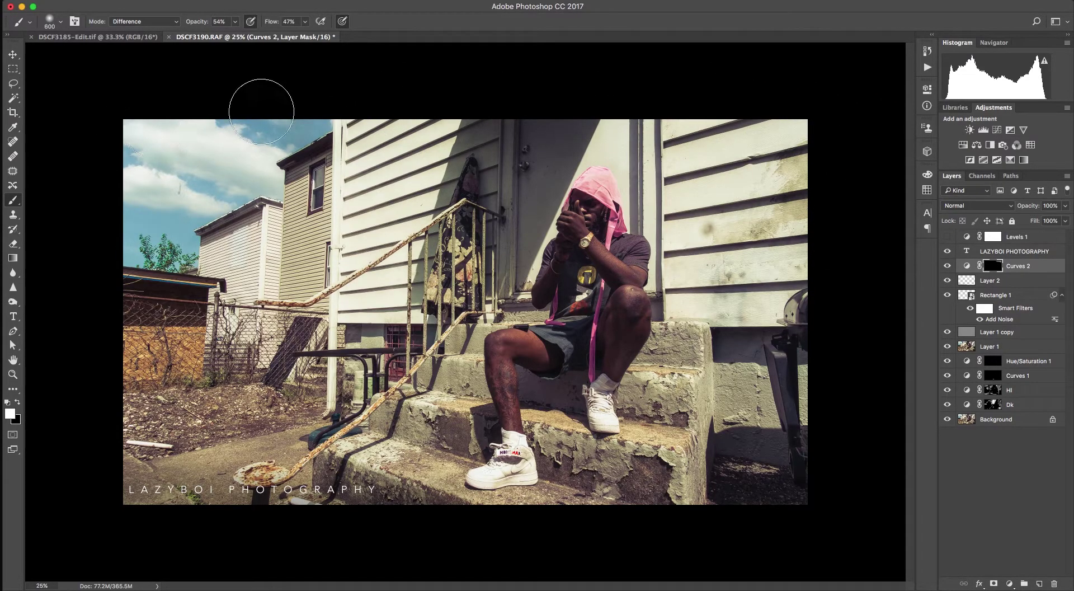
Save the edited portrait as DSCF3190-Edit.tif.
right_click(90, 127)
left_click(98, 443)
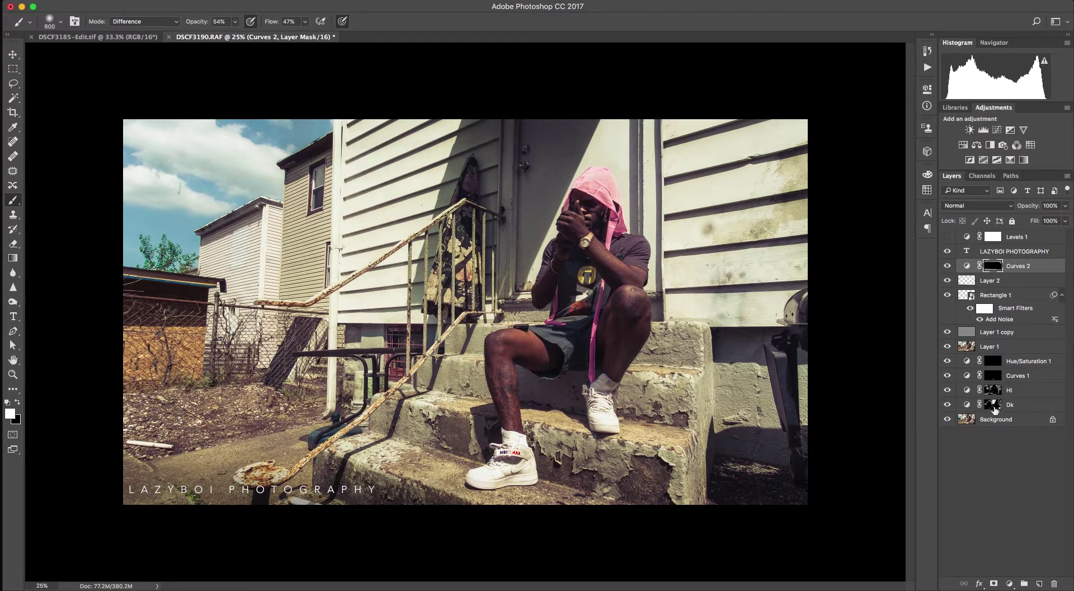
key("ctrl+s")
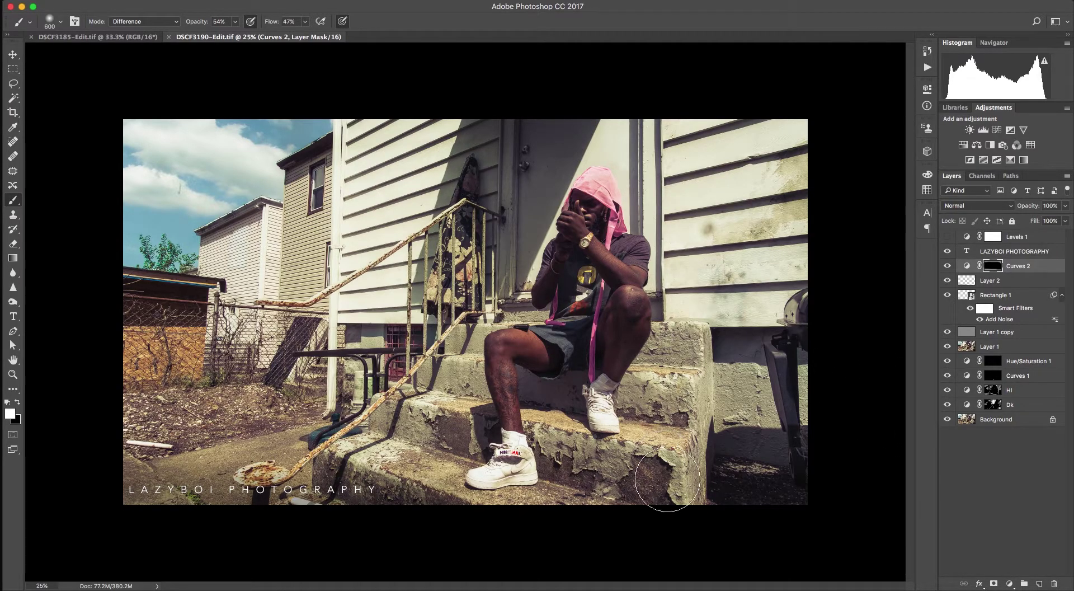
Switch to Lightroom and compare the original RAF against the DSCF3190-Edit.tif version.
key("ctrl+Up")
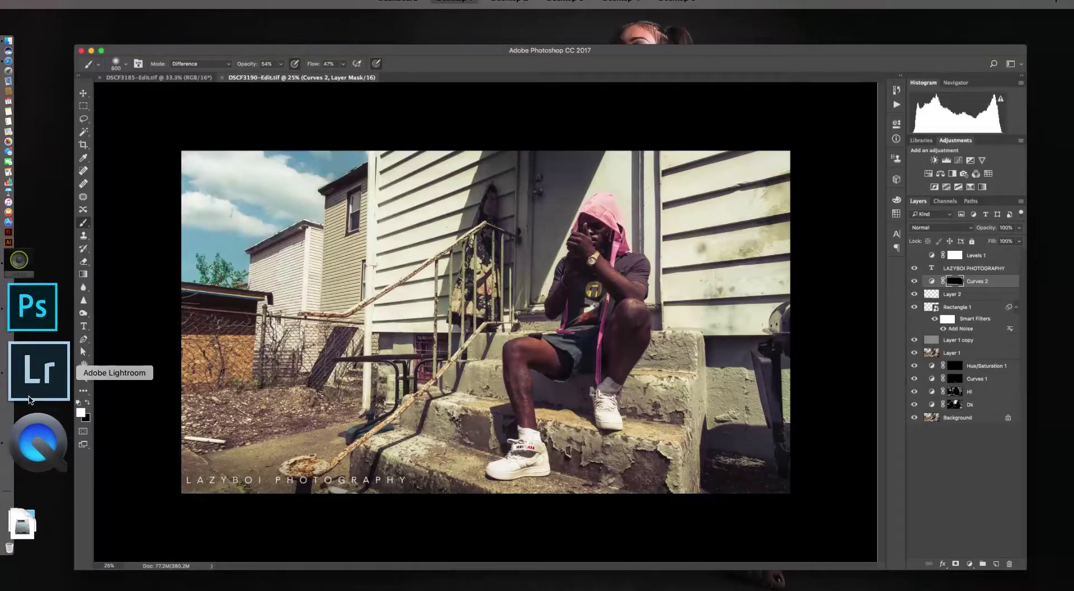
left_click(35, 397)
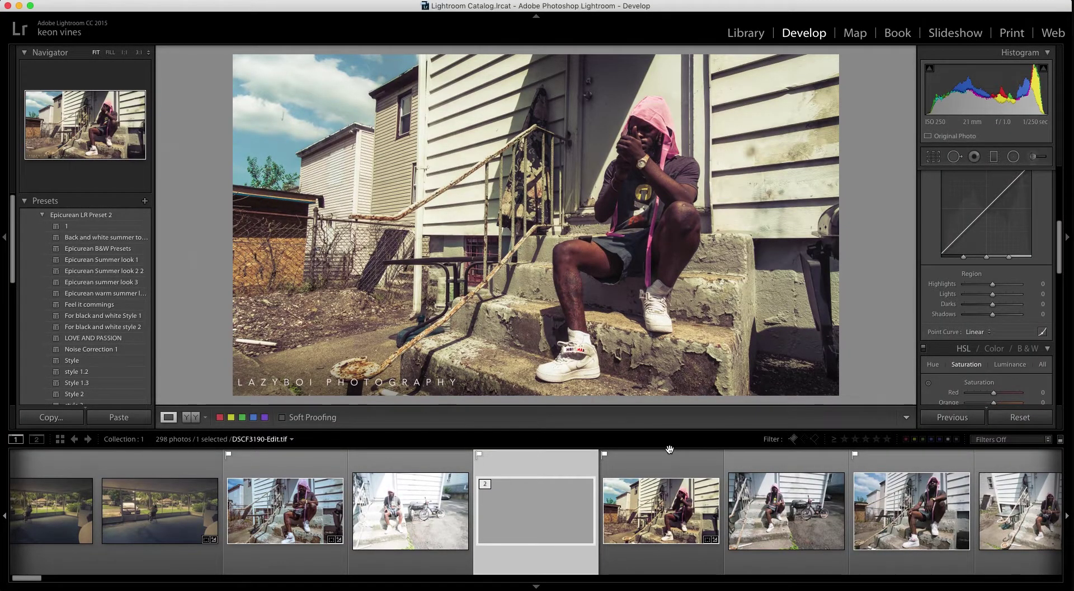
left_click(641, 459)
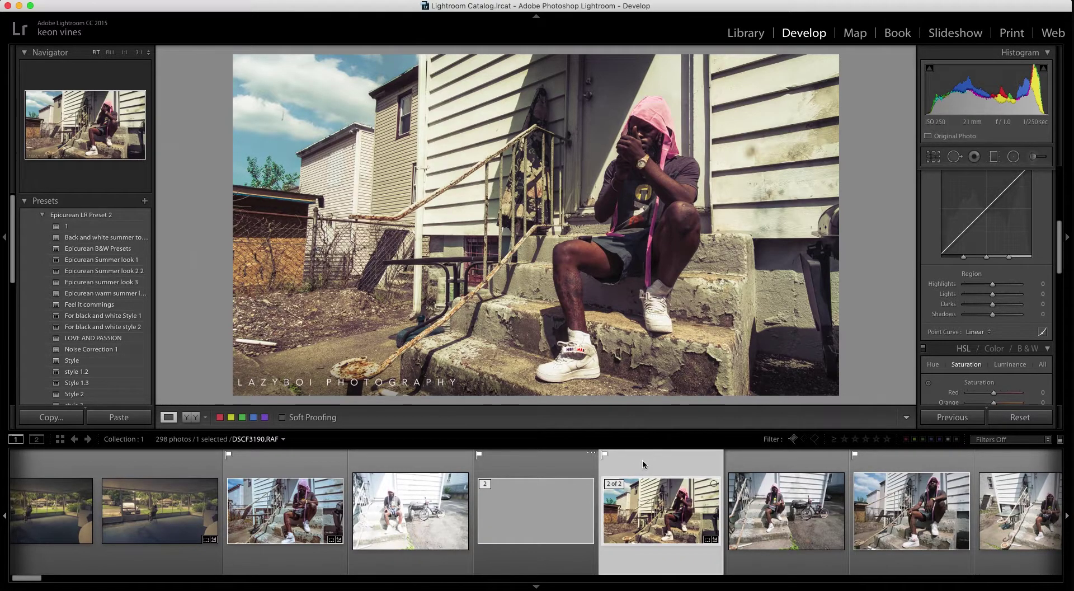
left_click(560, 465)
key("Right")
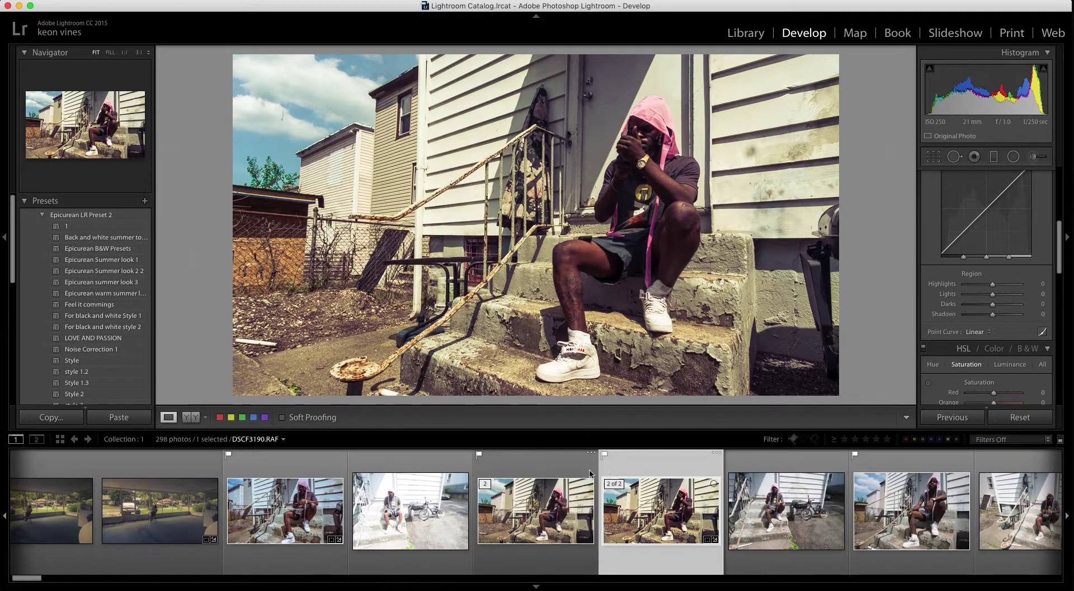
key("Left")
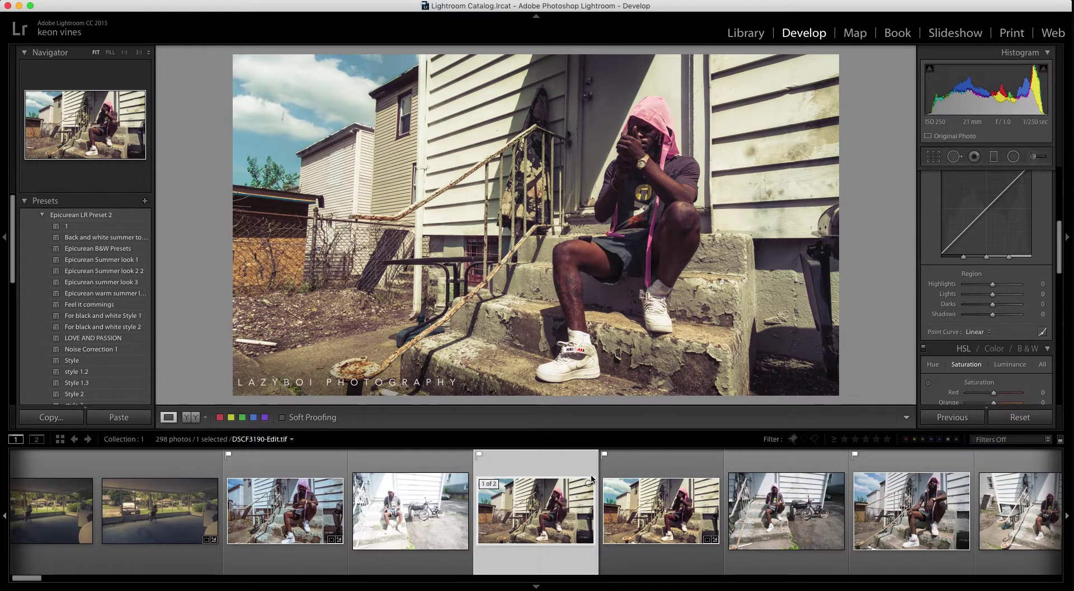
Give the edit and DSCF3189.RAF a one-star rating each.
key("1")
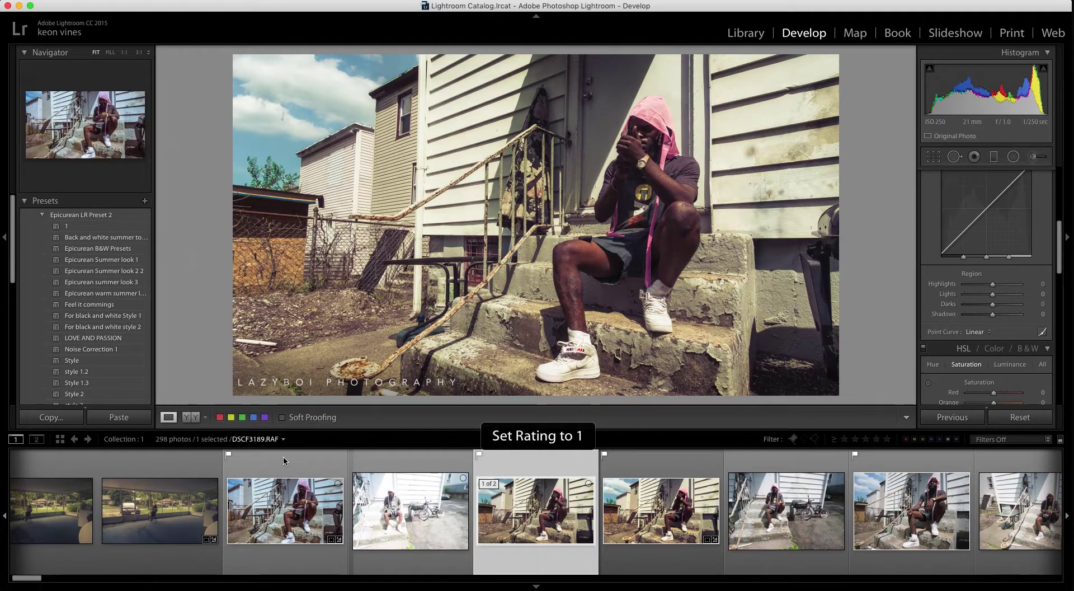
left_click(288, 481)
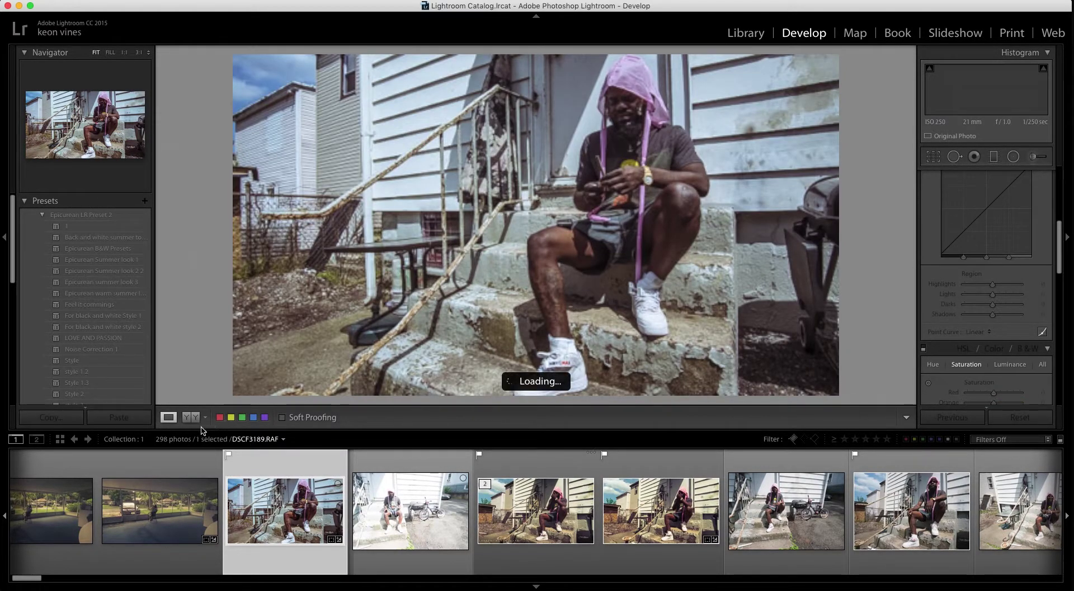
key("1")
Filter the filmstrip to flagged, one-star-and-higher photos and select the watermarked stack.
left_click(845, 438)
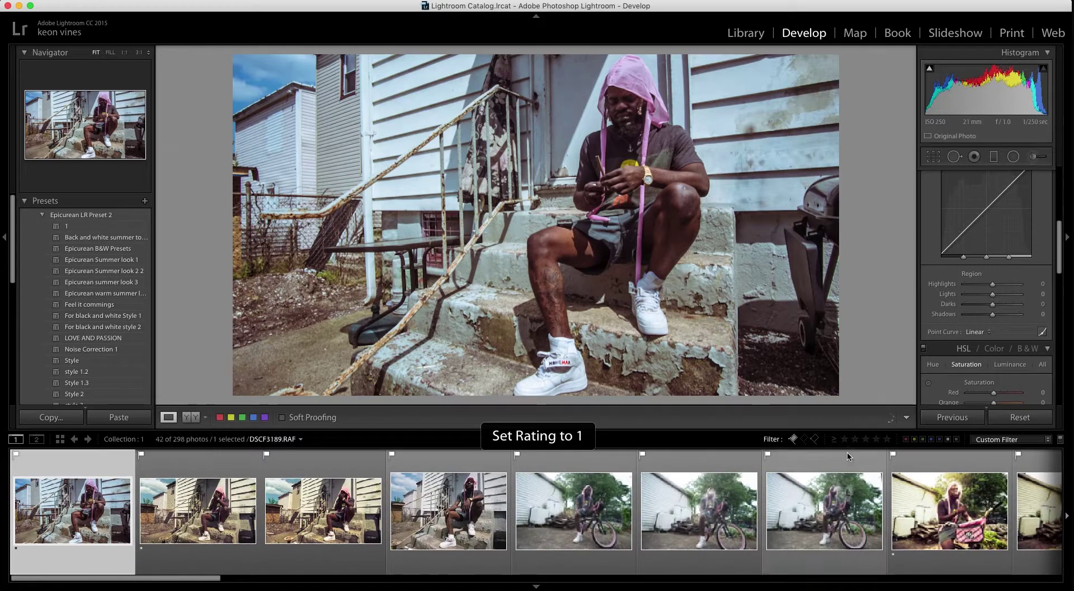
left_click(845, 439)
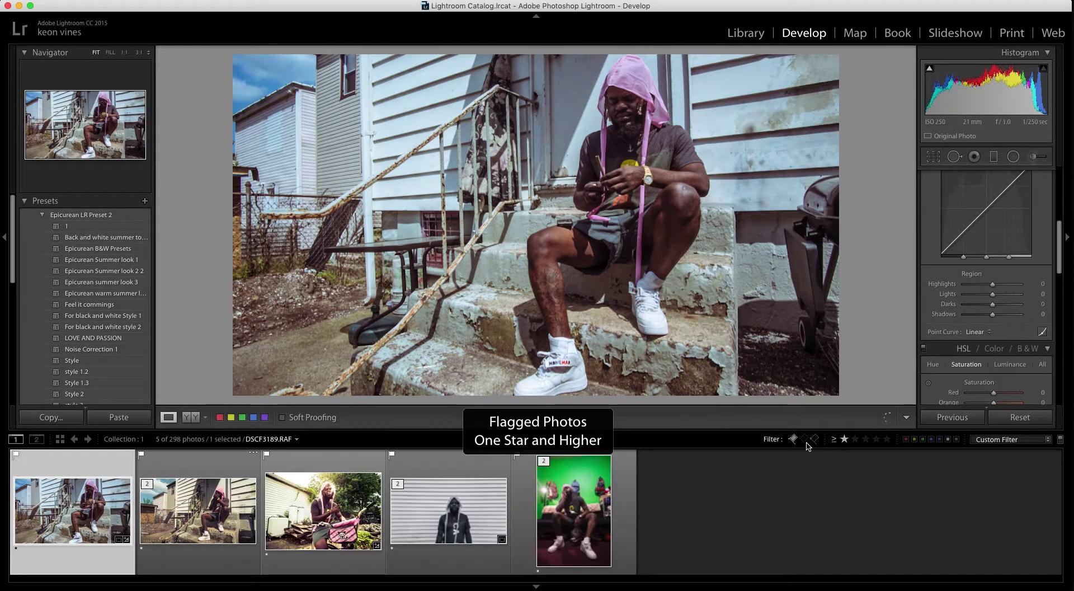
left_click(794, 439)
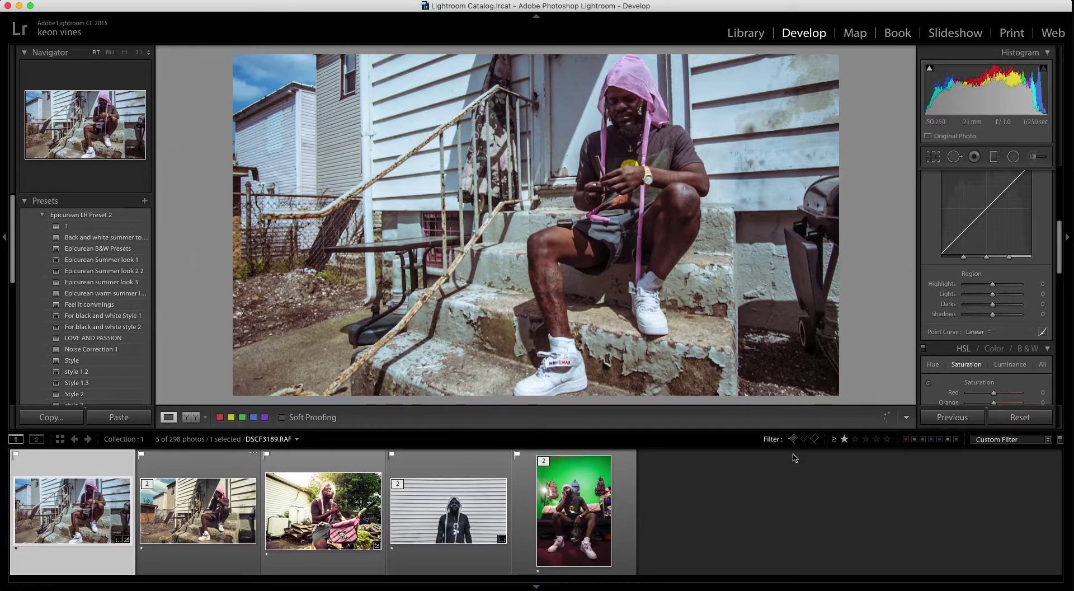
left_click(794, 440)
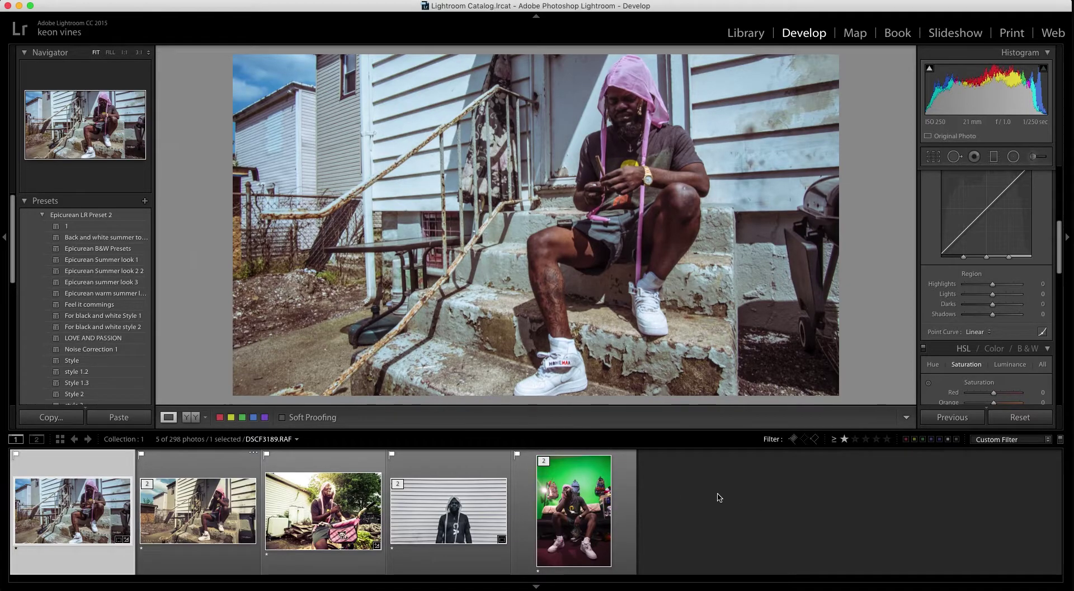
left_click(188, 474)
left_click(111, 476)
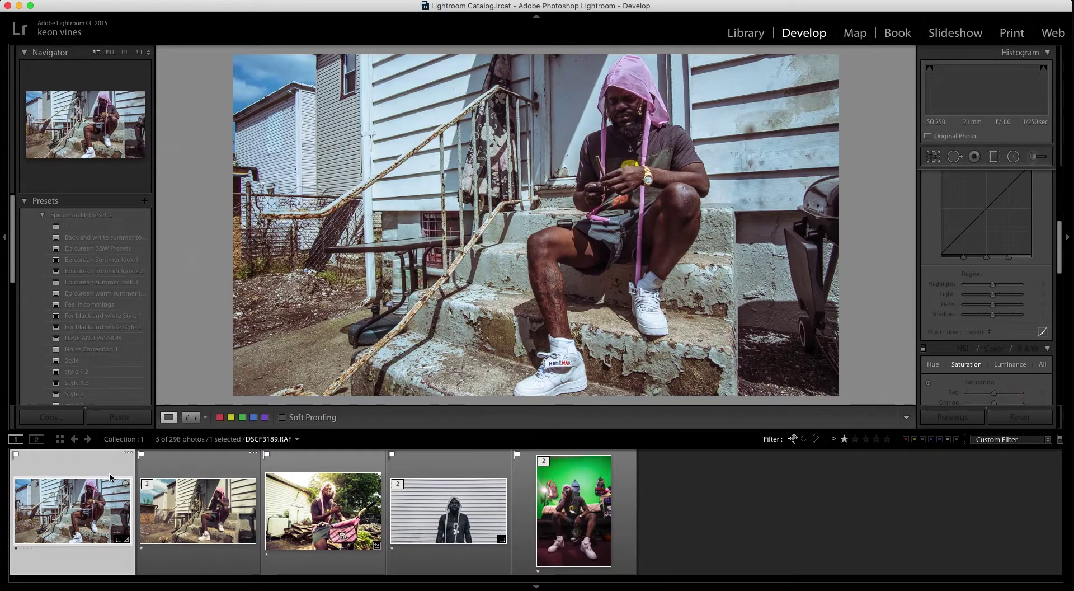
left_click(196, 493)
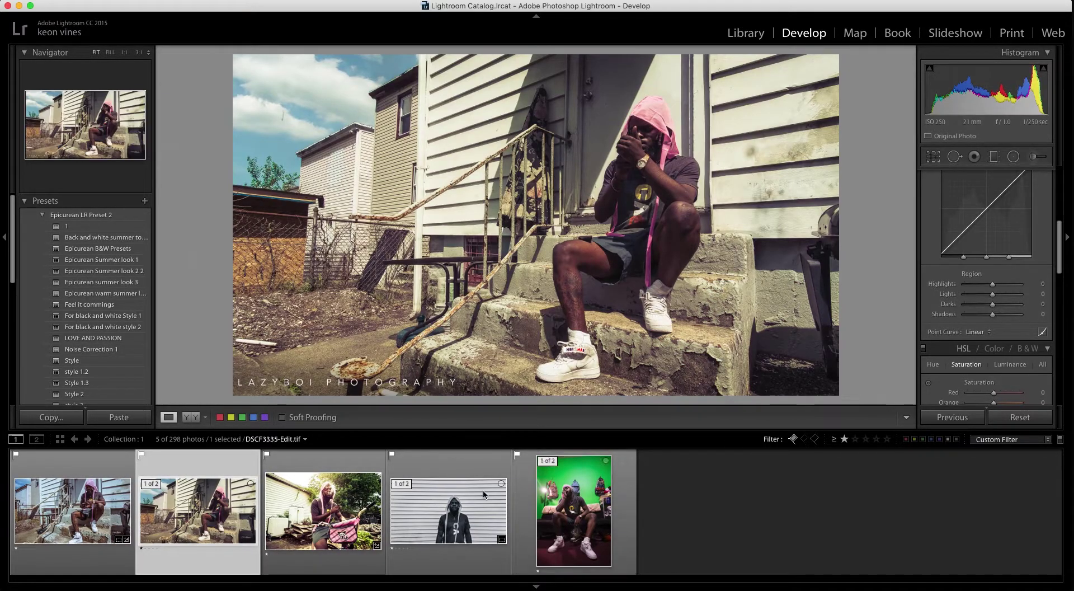
Export the photo with the previous export settings into a subfolder named T_1.
right_click(239, 493)
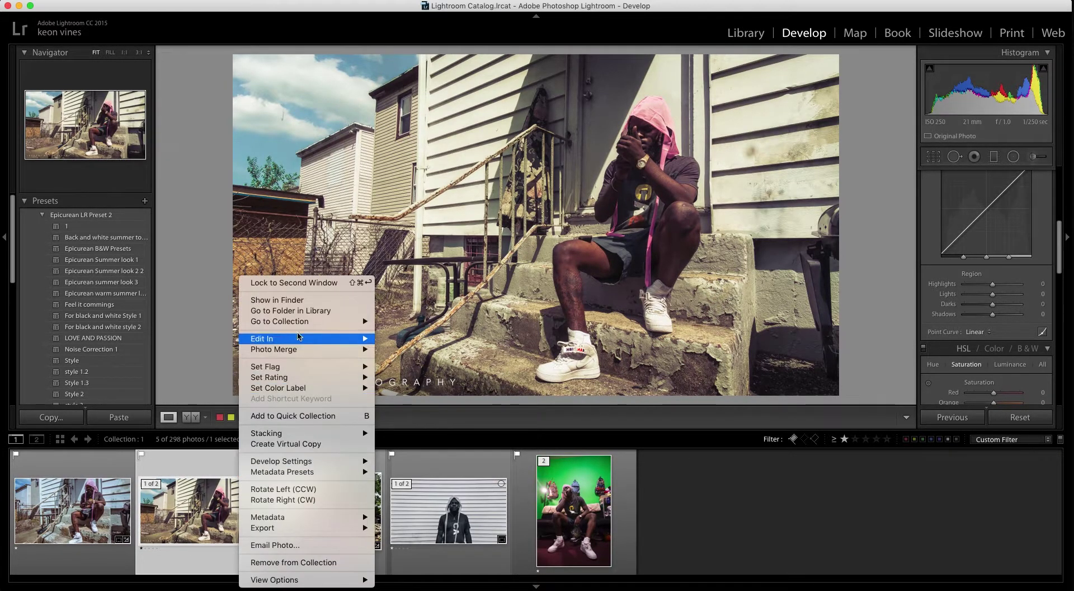
mouse_move(307, 527)
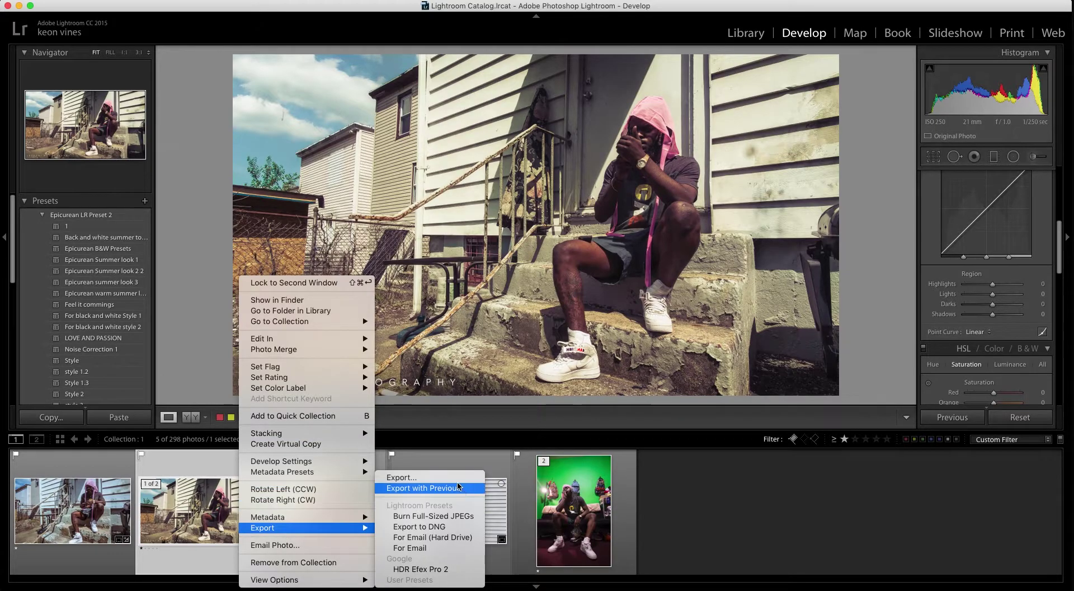
left_click(450, 484)
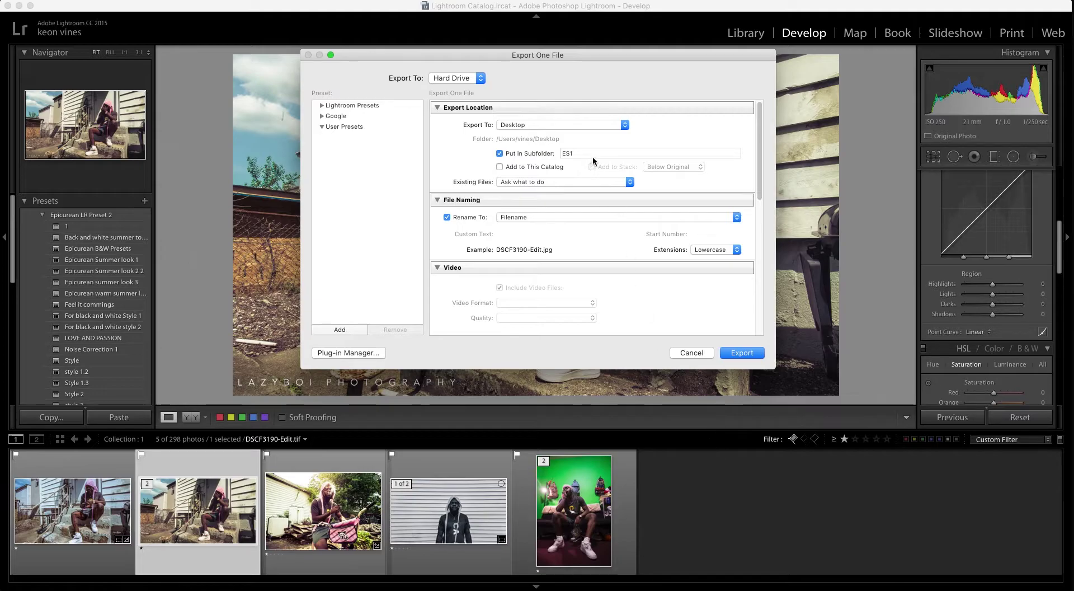
left_click(559, 154)
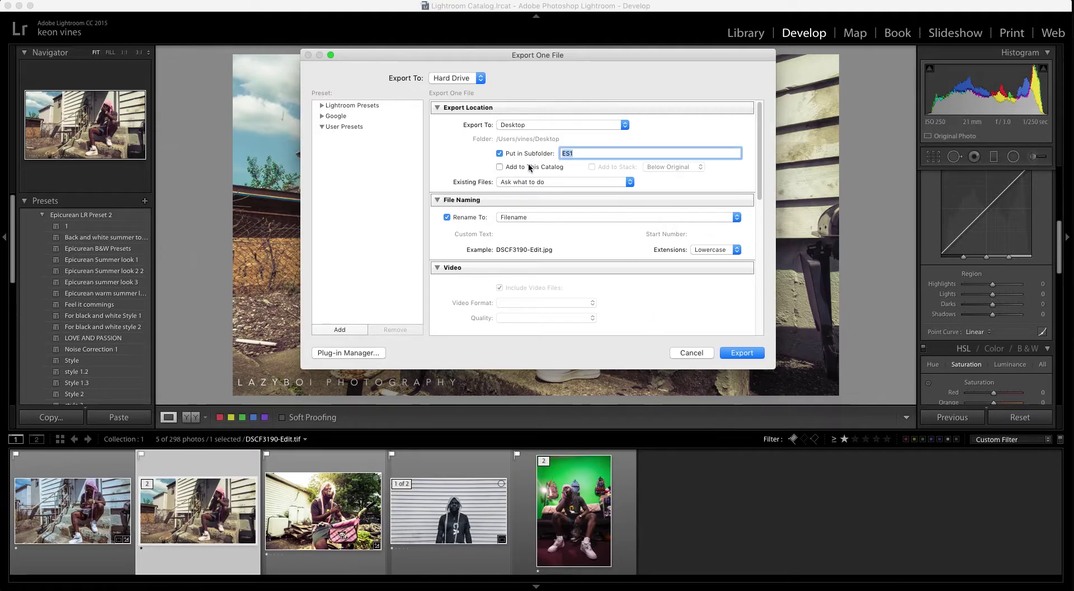
type("t_1")
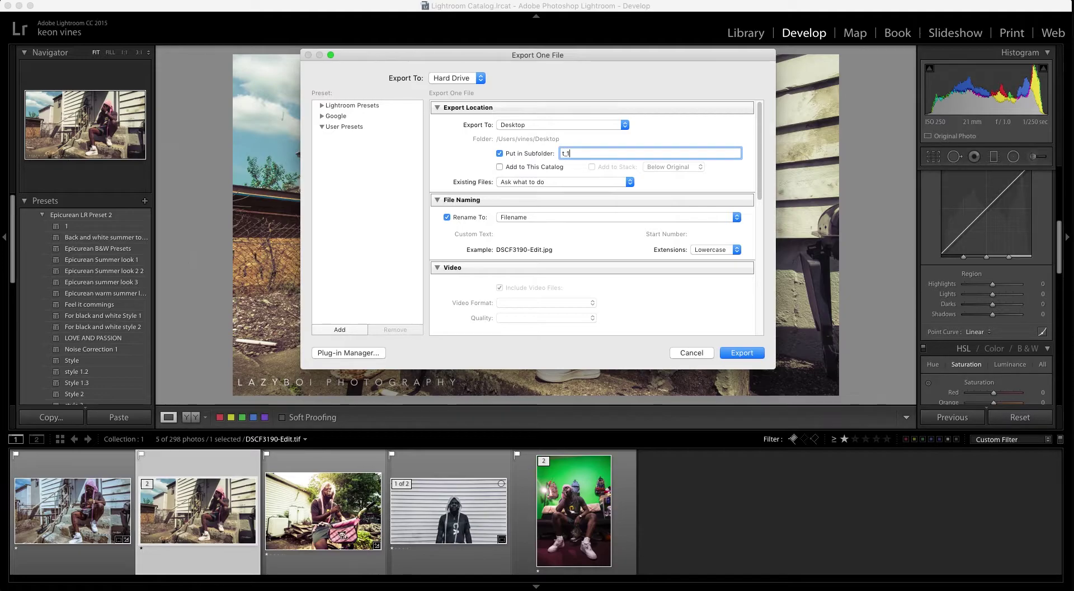
type("T_")
left_click(748, 353)
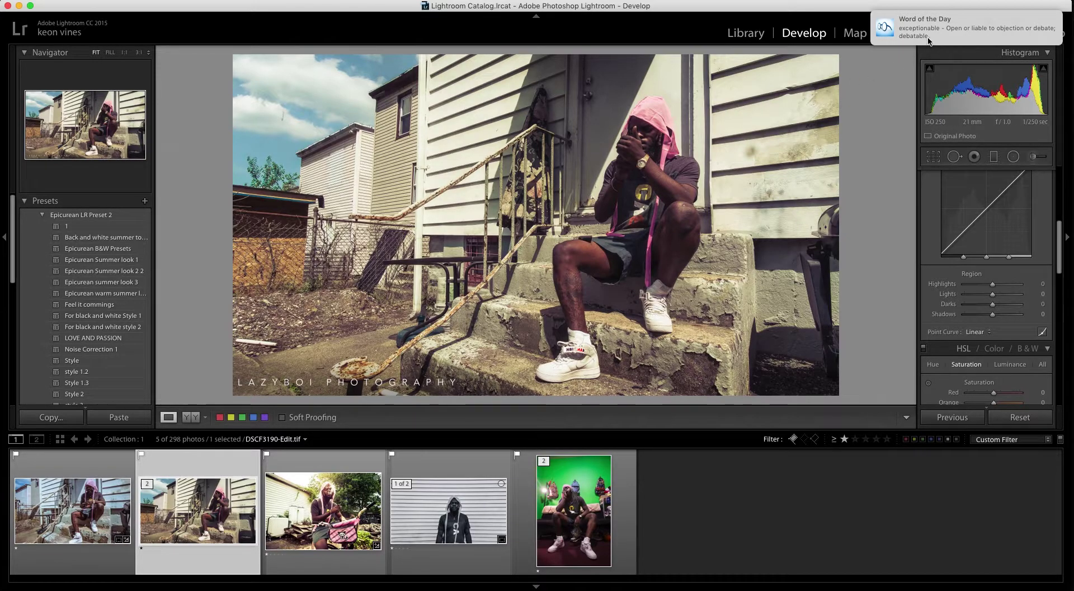
Open DSCF3190-Edit.jpg from the T_1 folder on the desktop to view it.
key("F11")
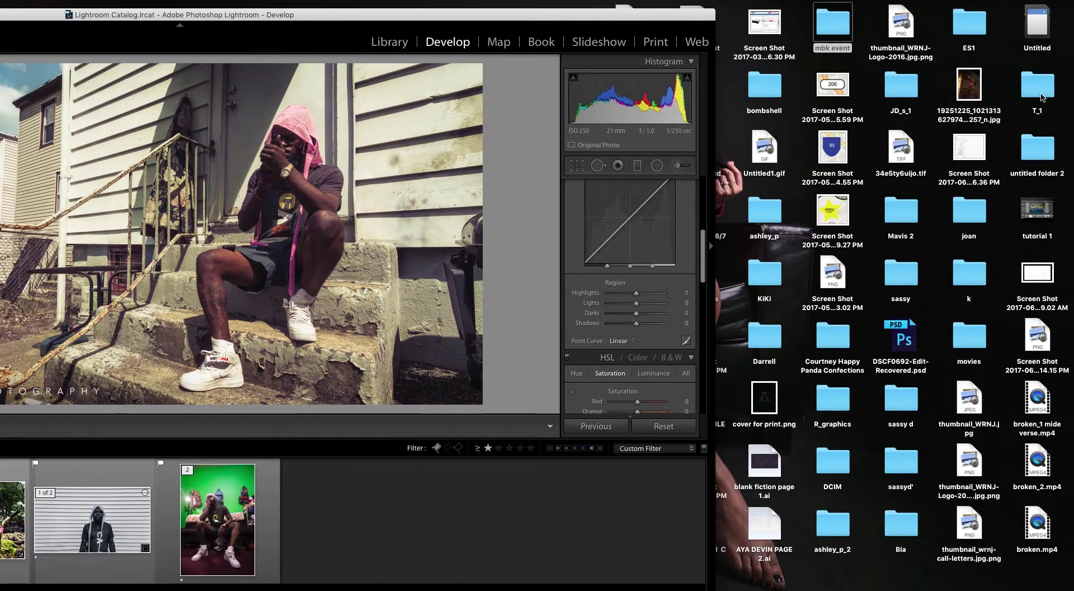
left_click(1042, 98)
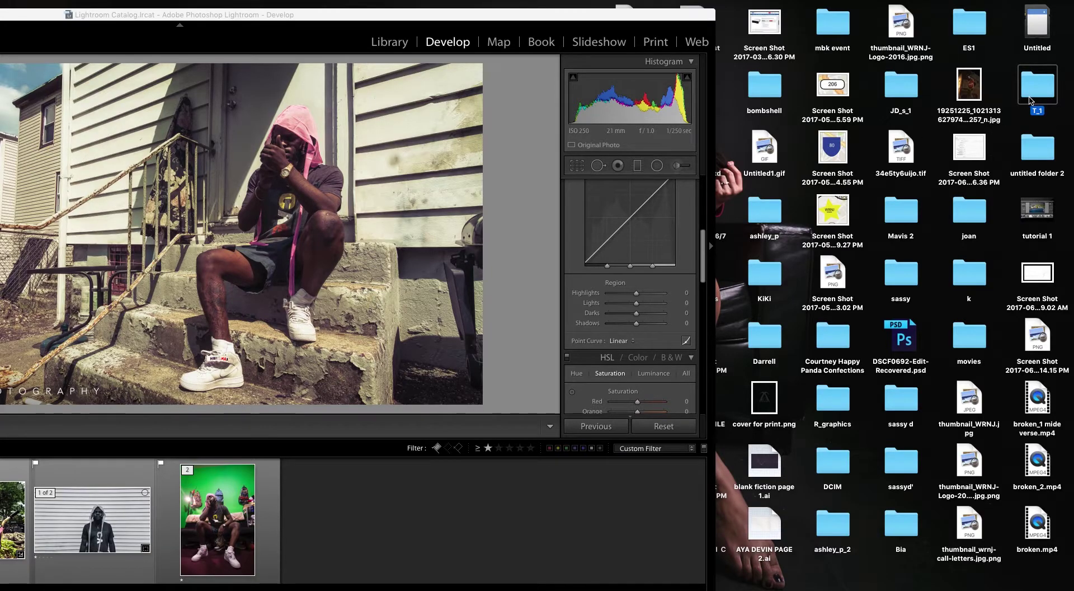
double_click(1037, 96)
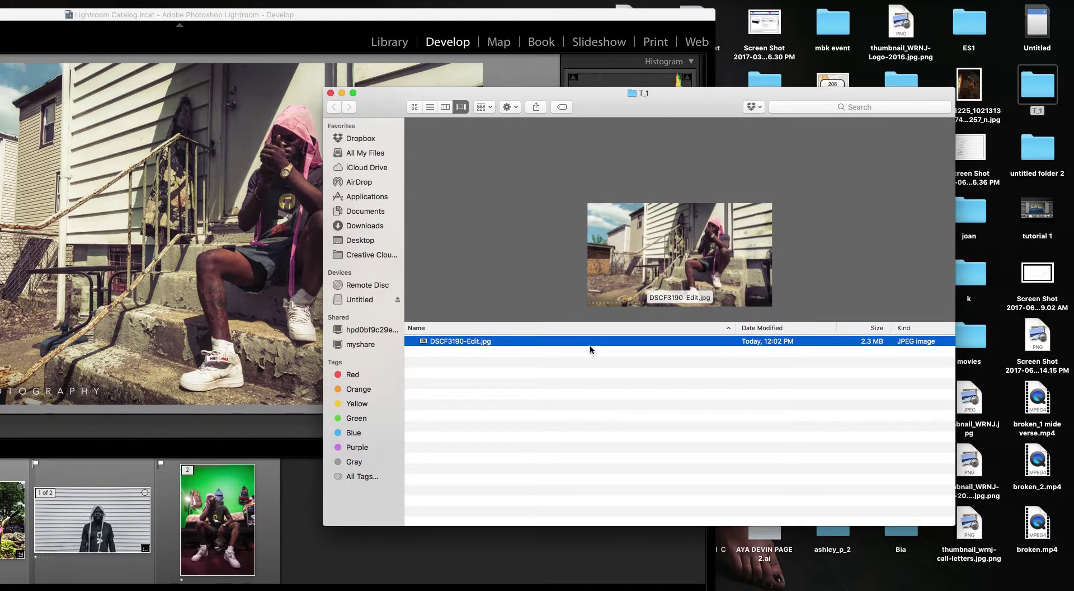
double_click(589, 345)
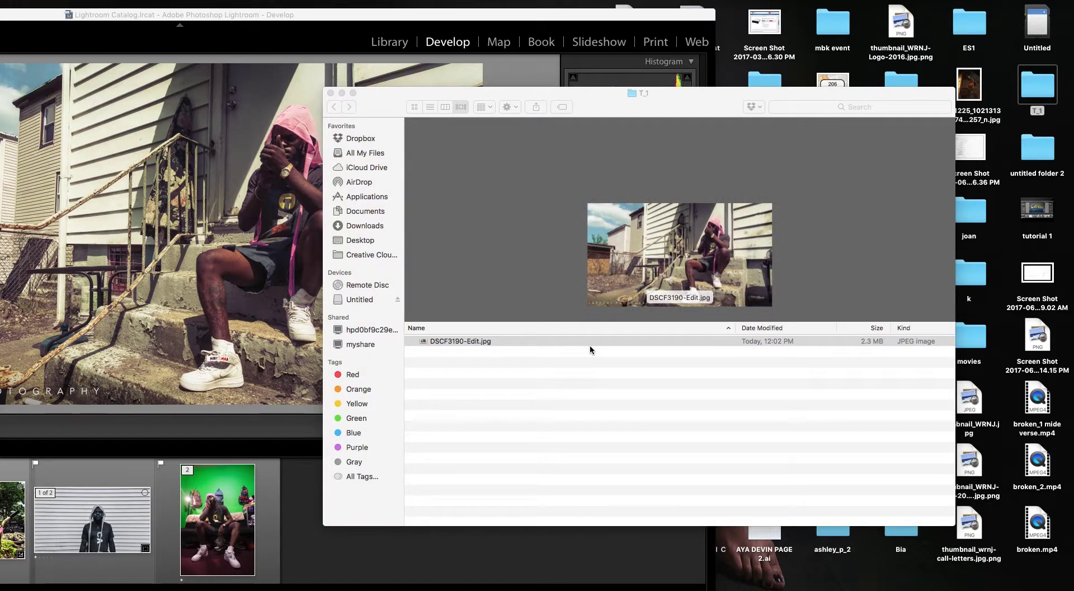